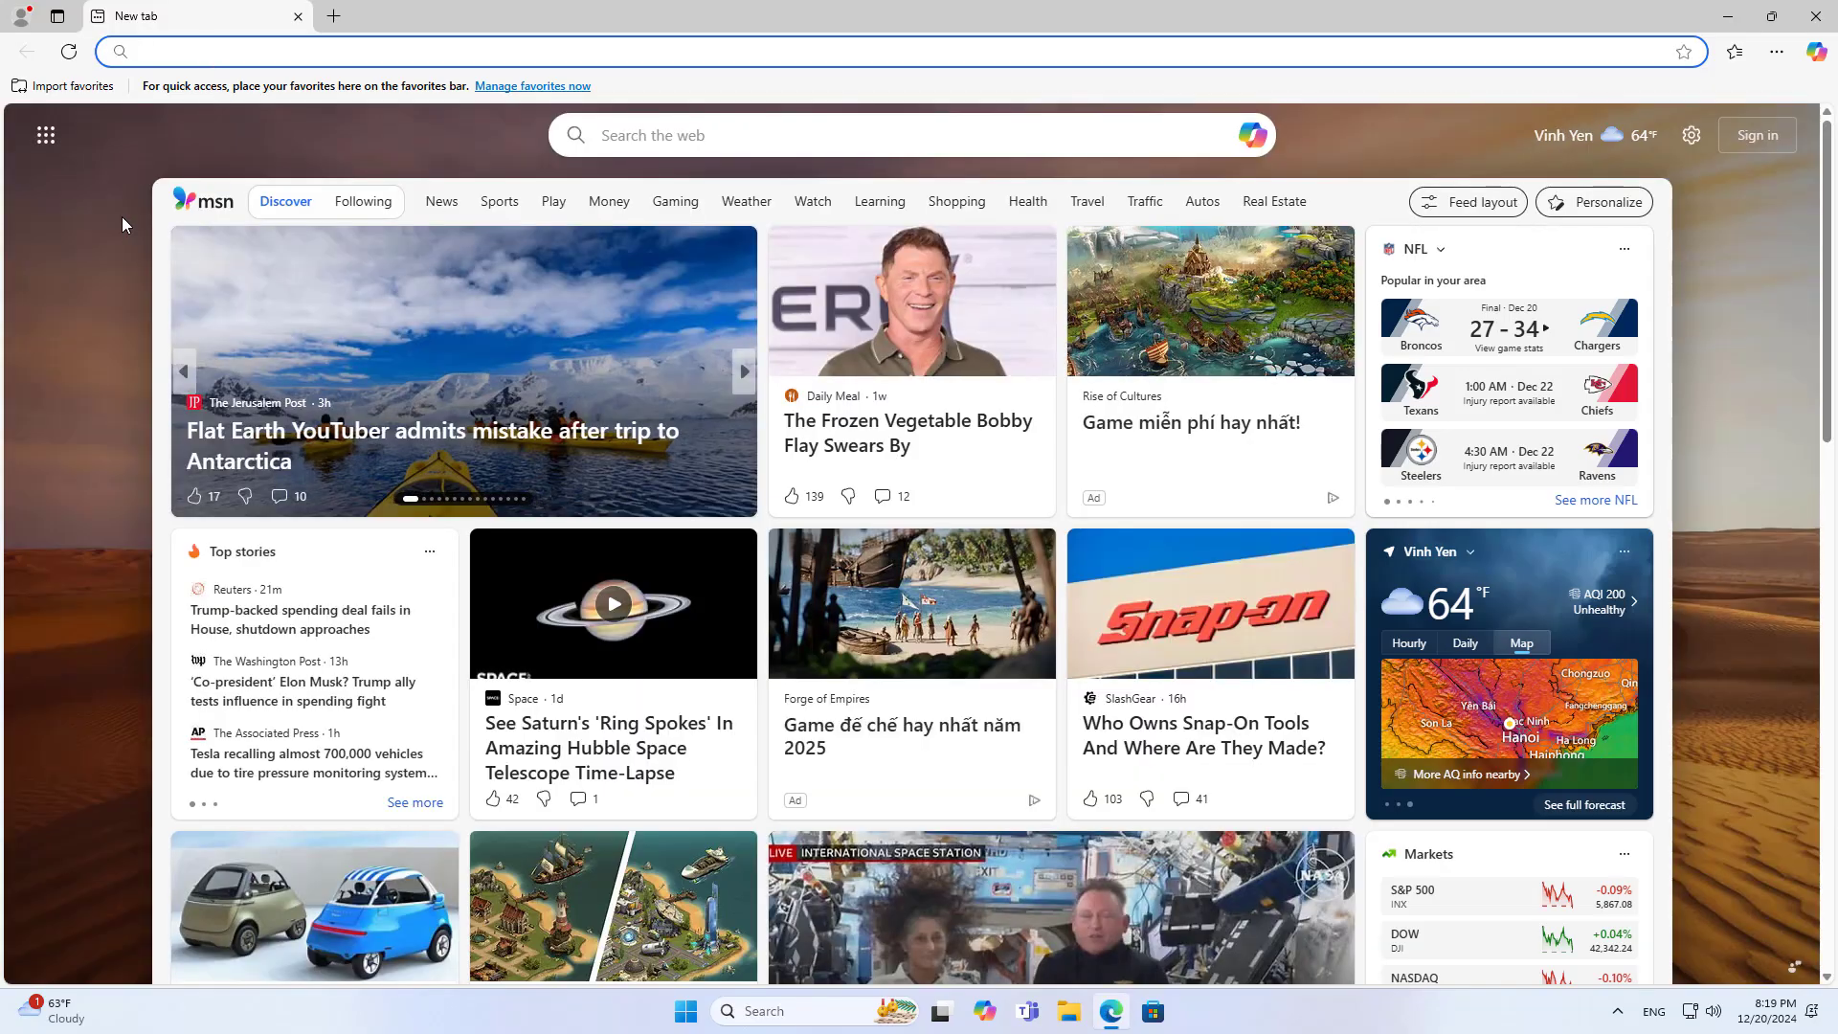
Load 192.168.1.1 in Edge and sign in to the router with the admin credentials
text(192.168.1.1)
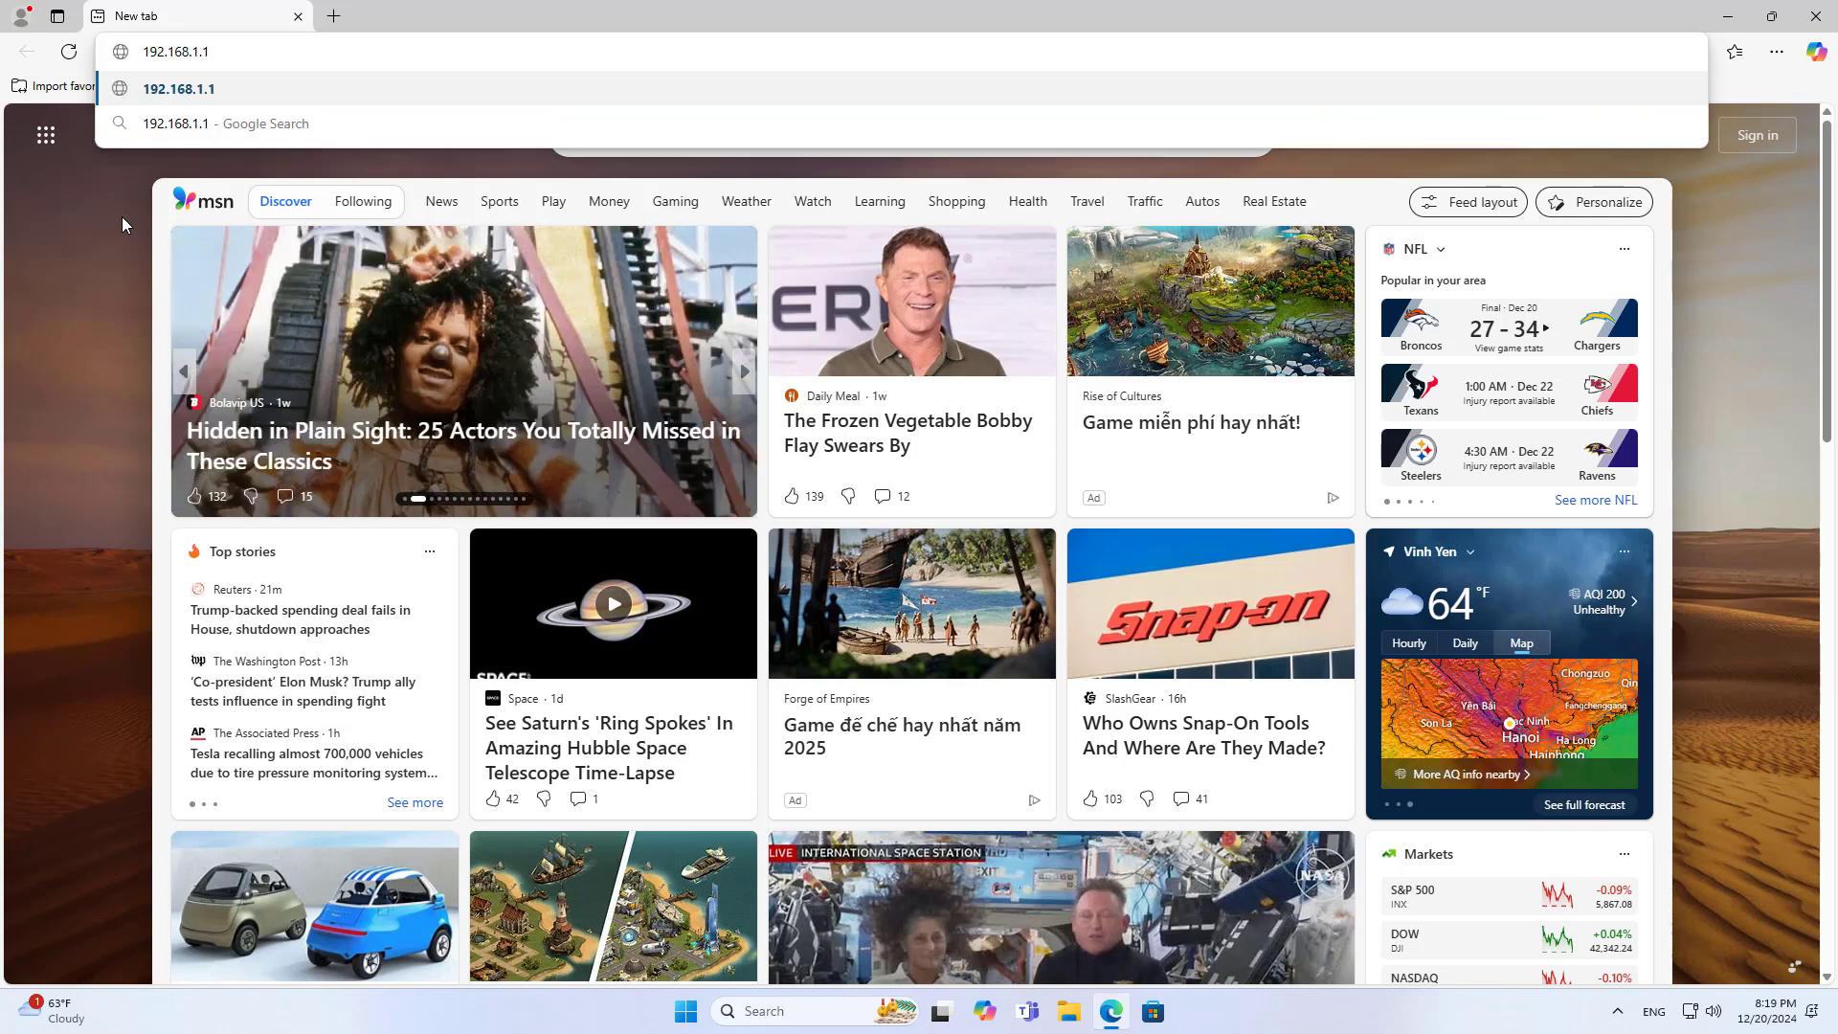
key(Return)
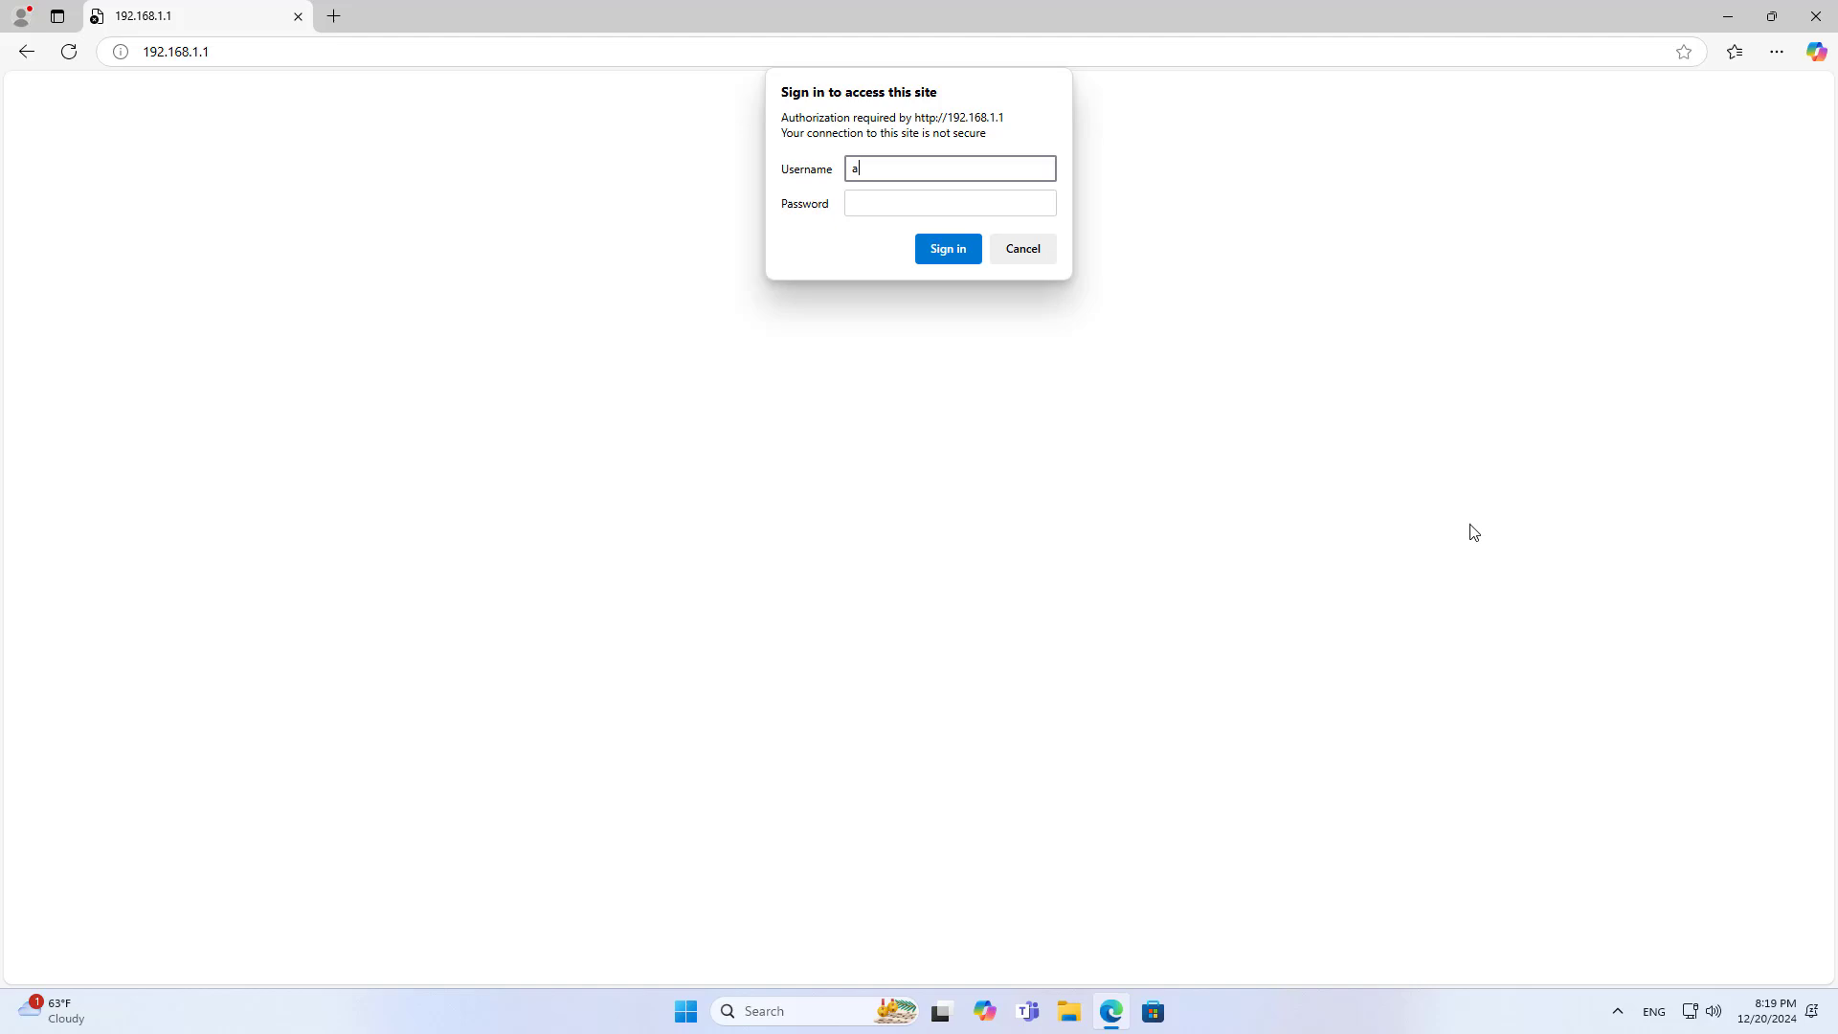
text(admin)
key(Tab)
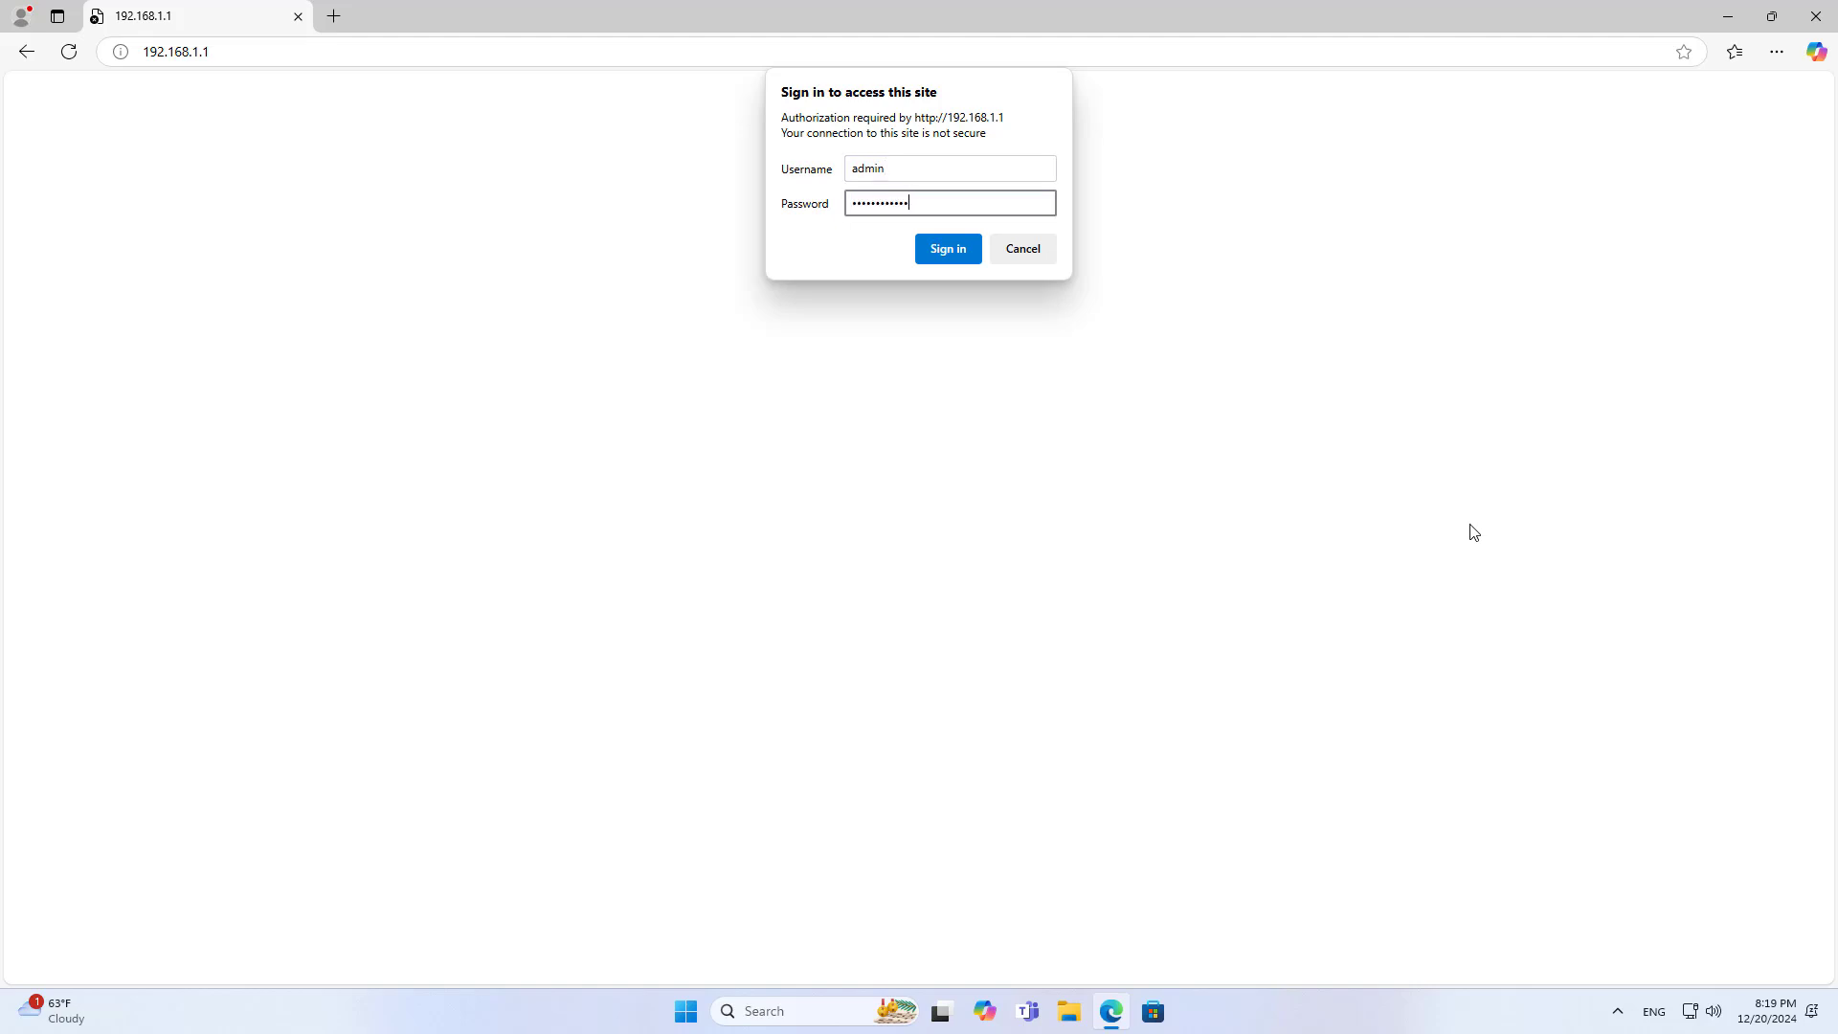
click(962, 251)
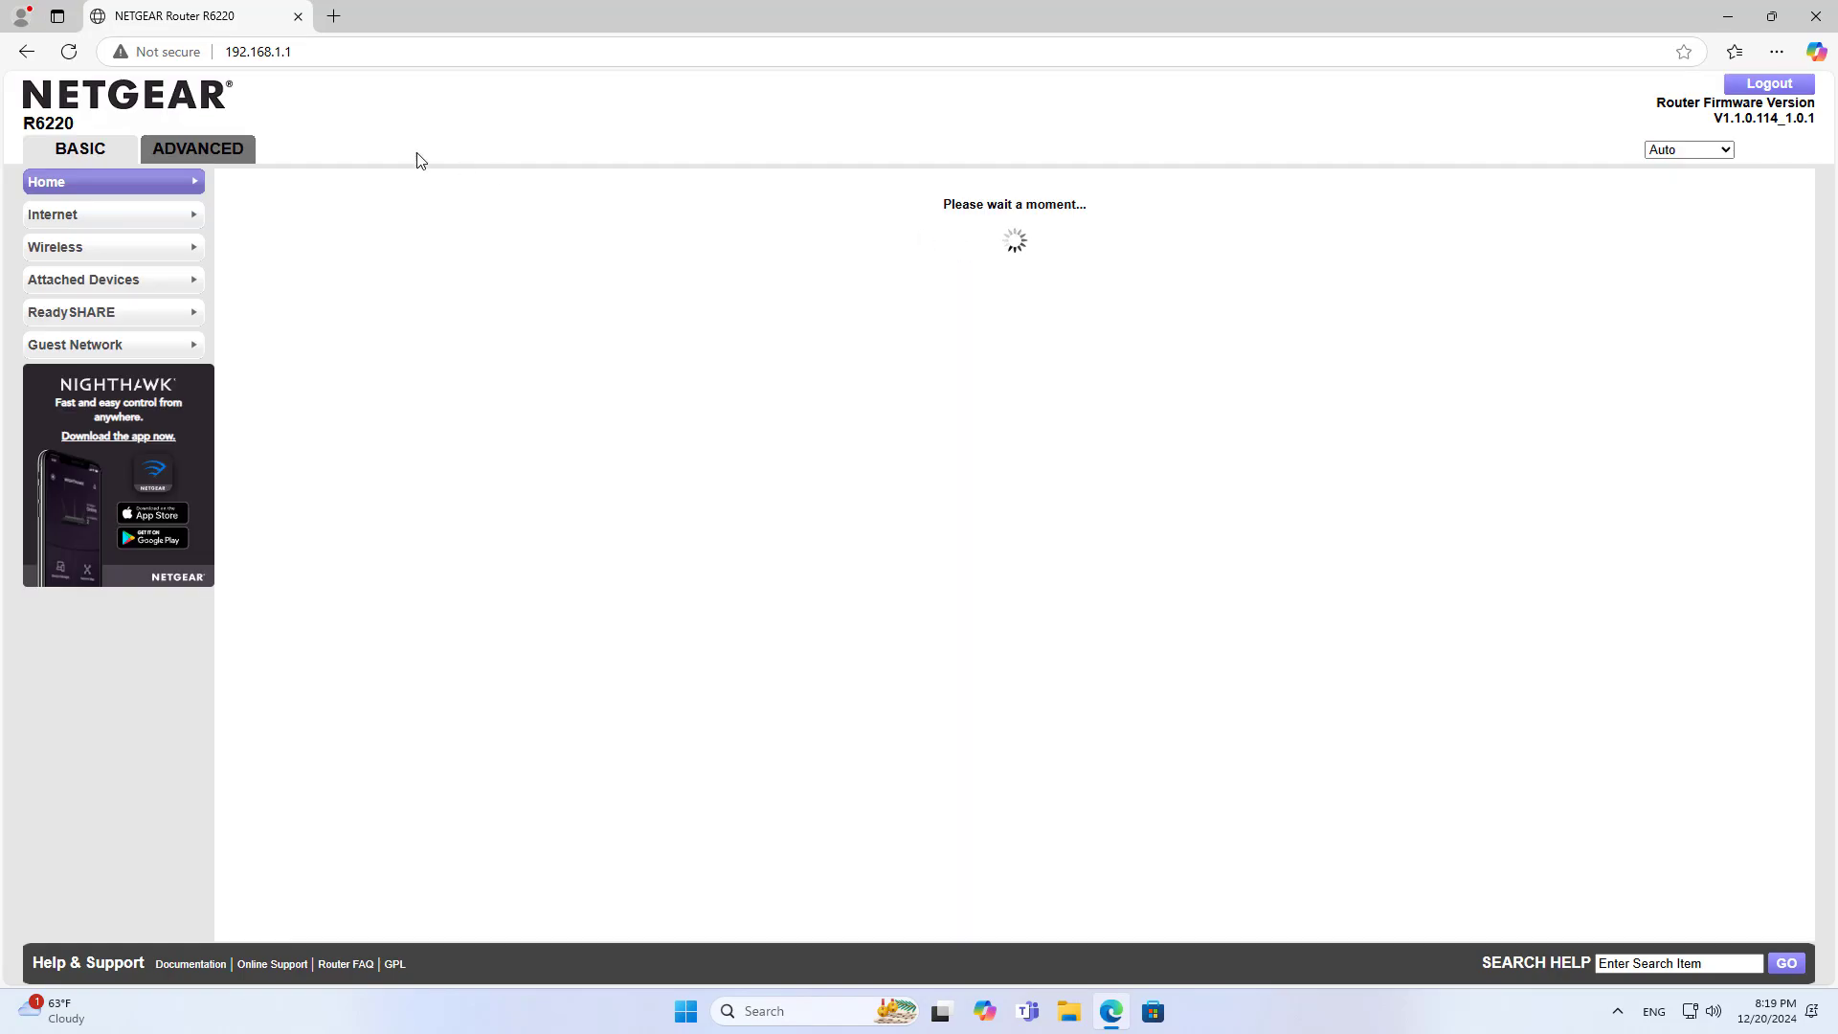
Open the NTP Settings page under Advanced > Administration
click(196, 150)
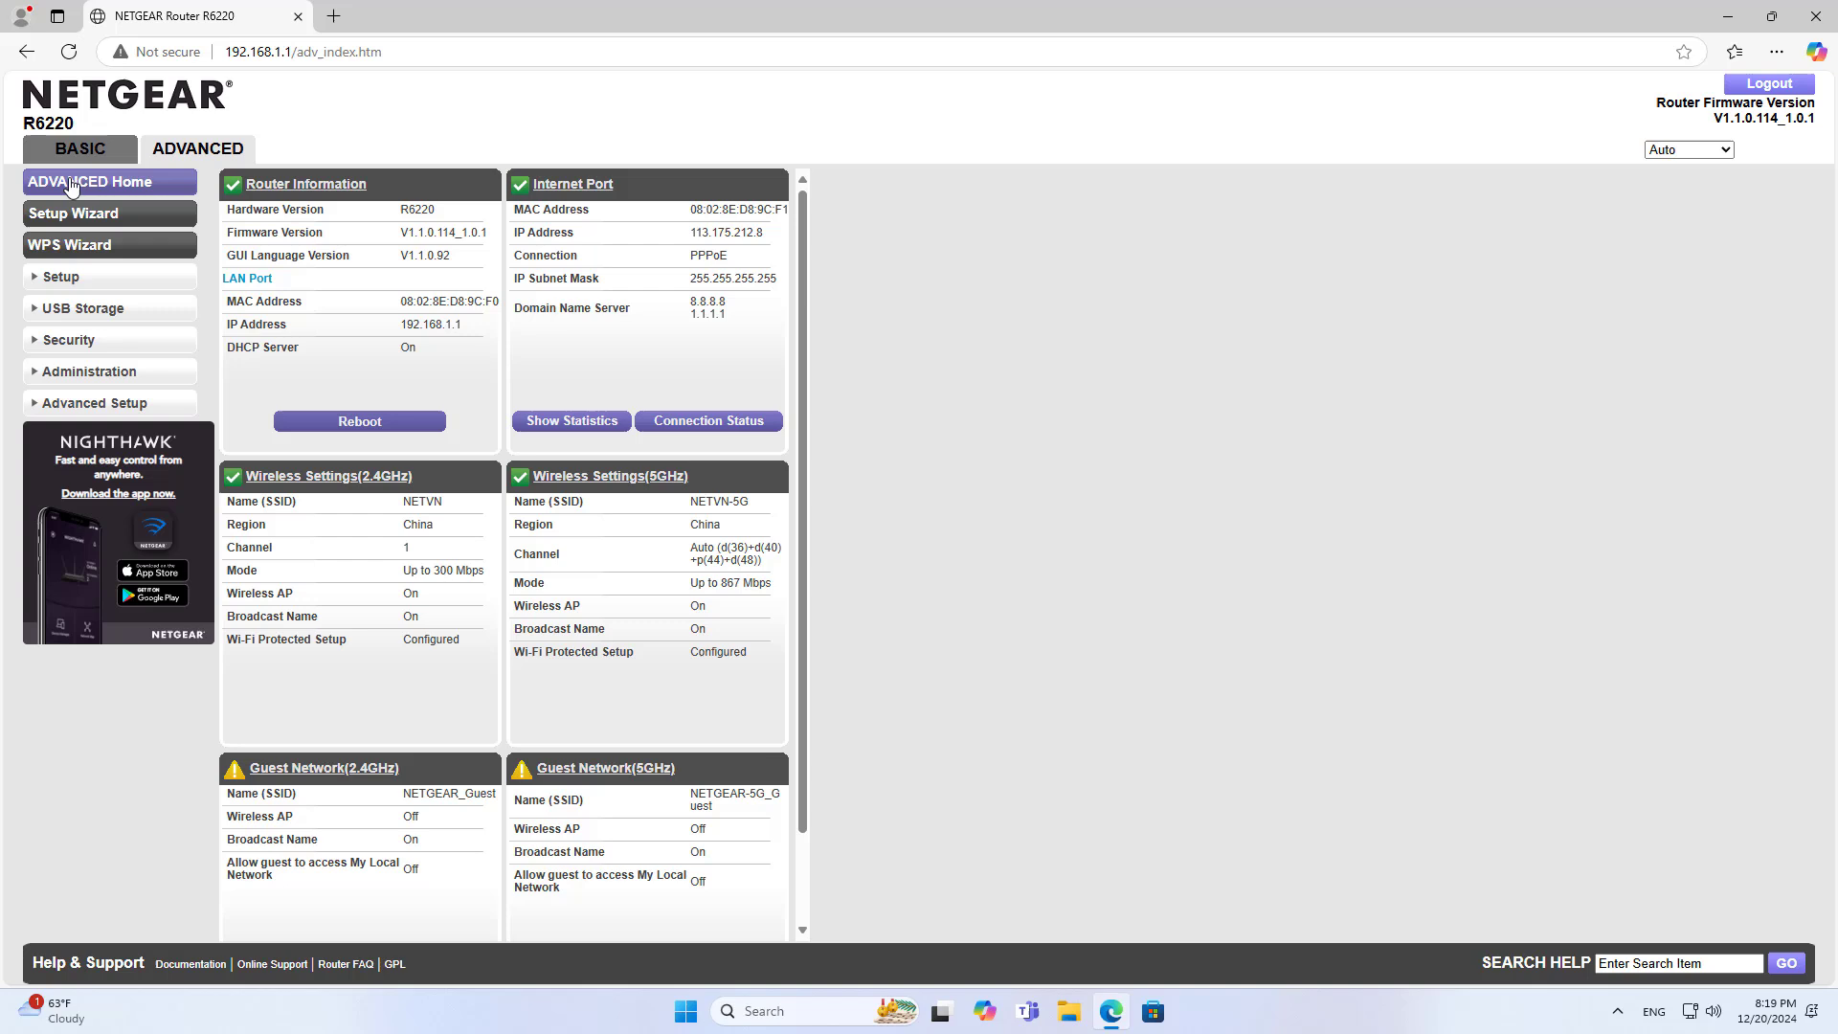
click(86, 379)
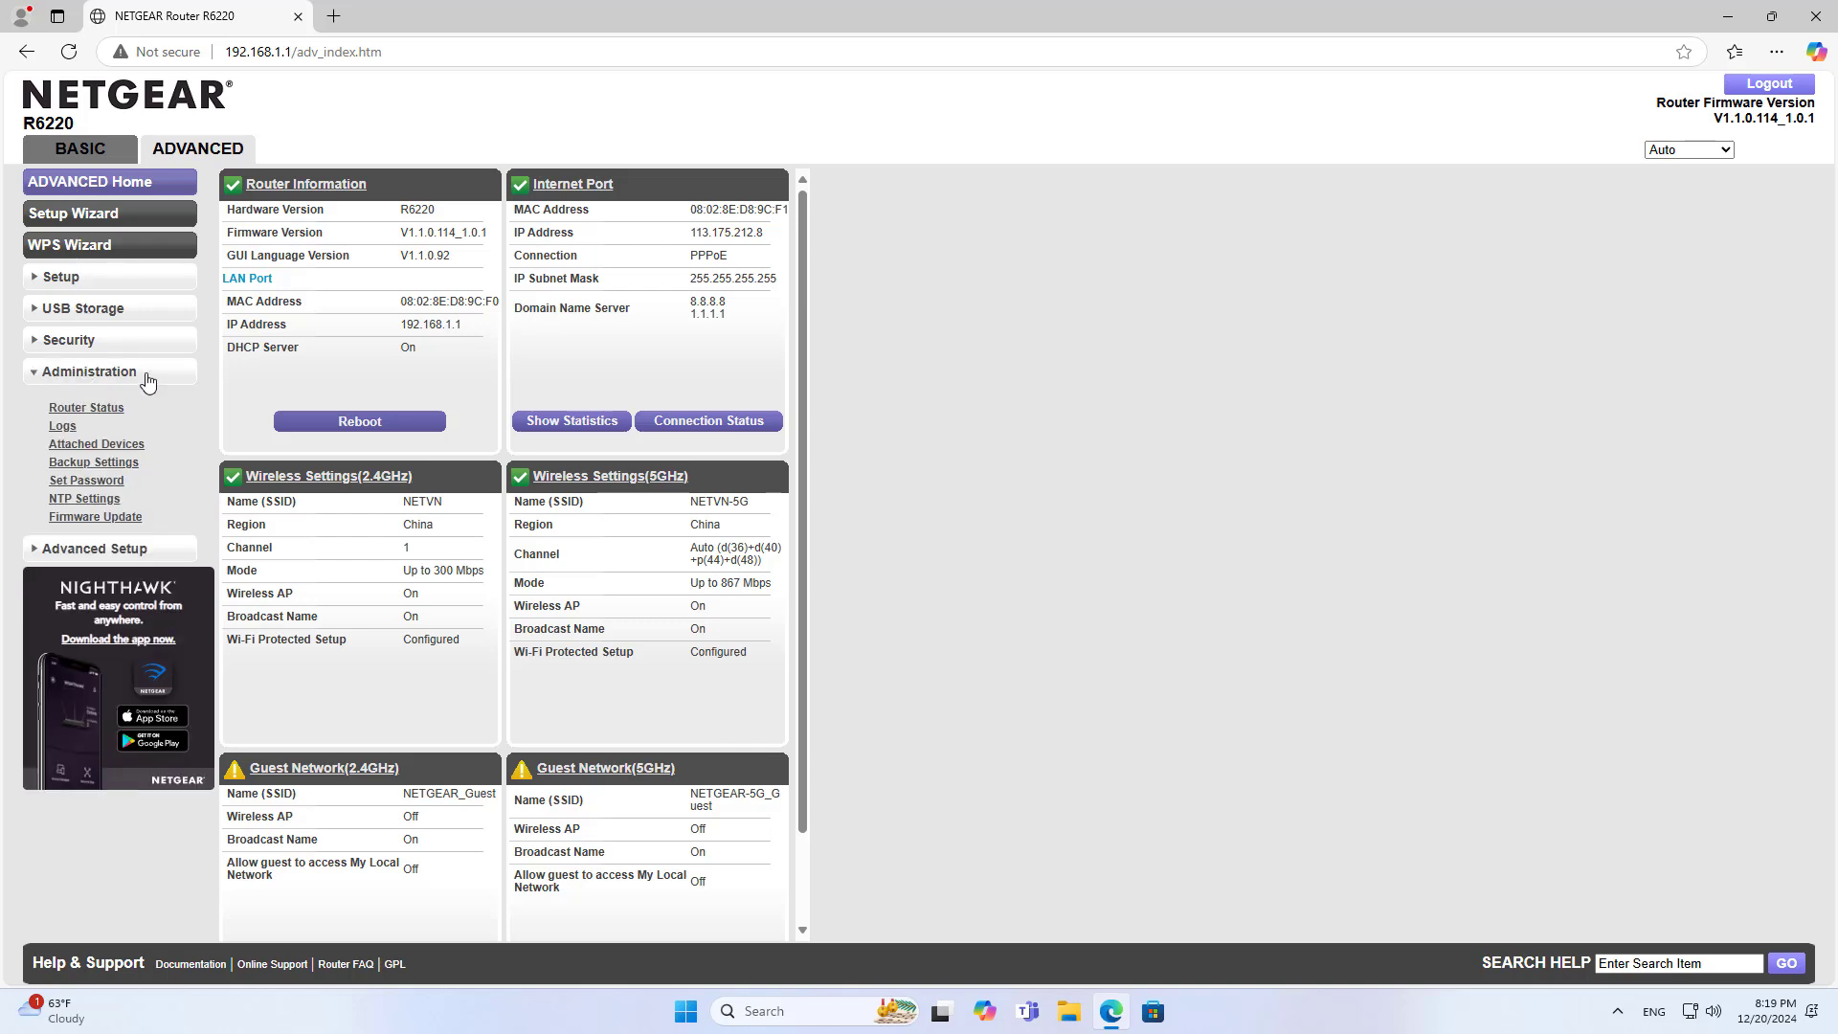
click(98, 502)
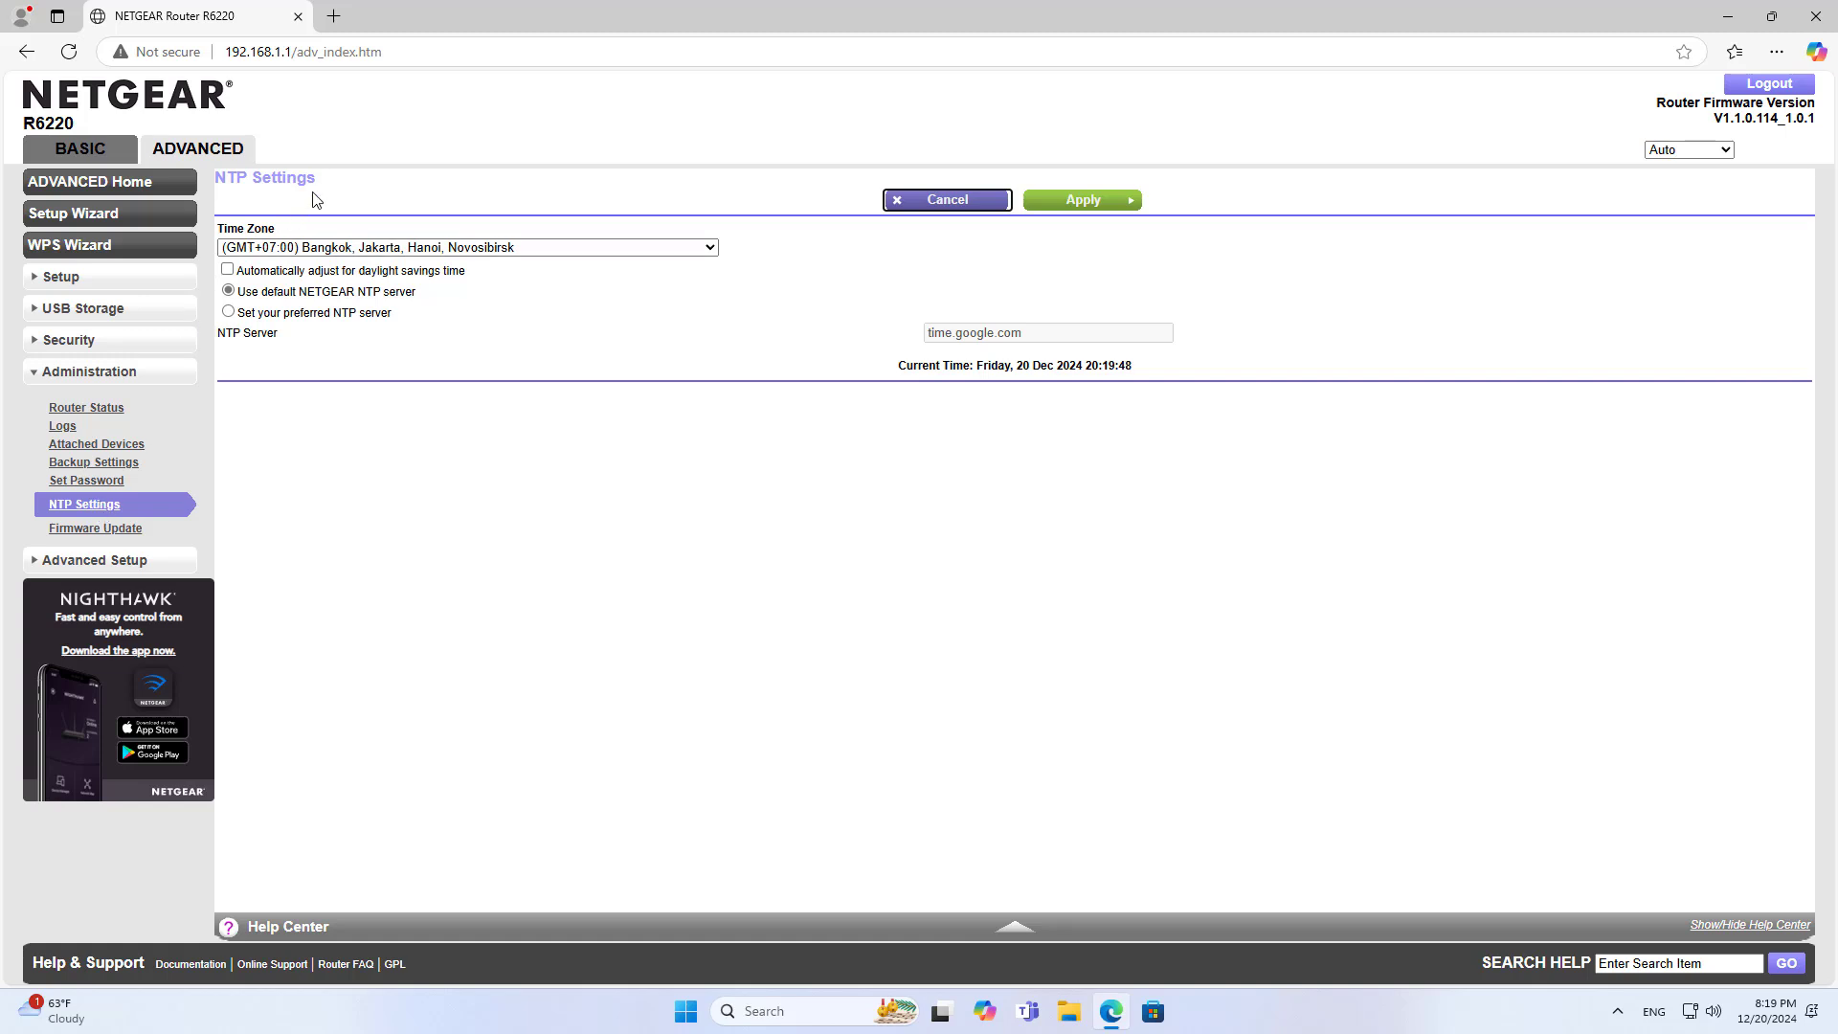
drag(325, 182, 214, 179)
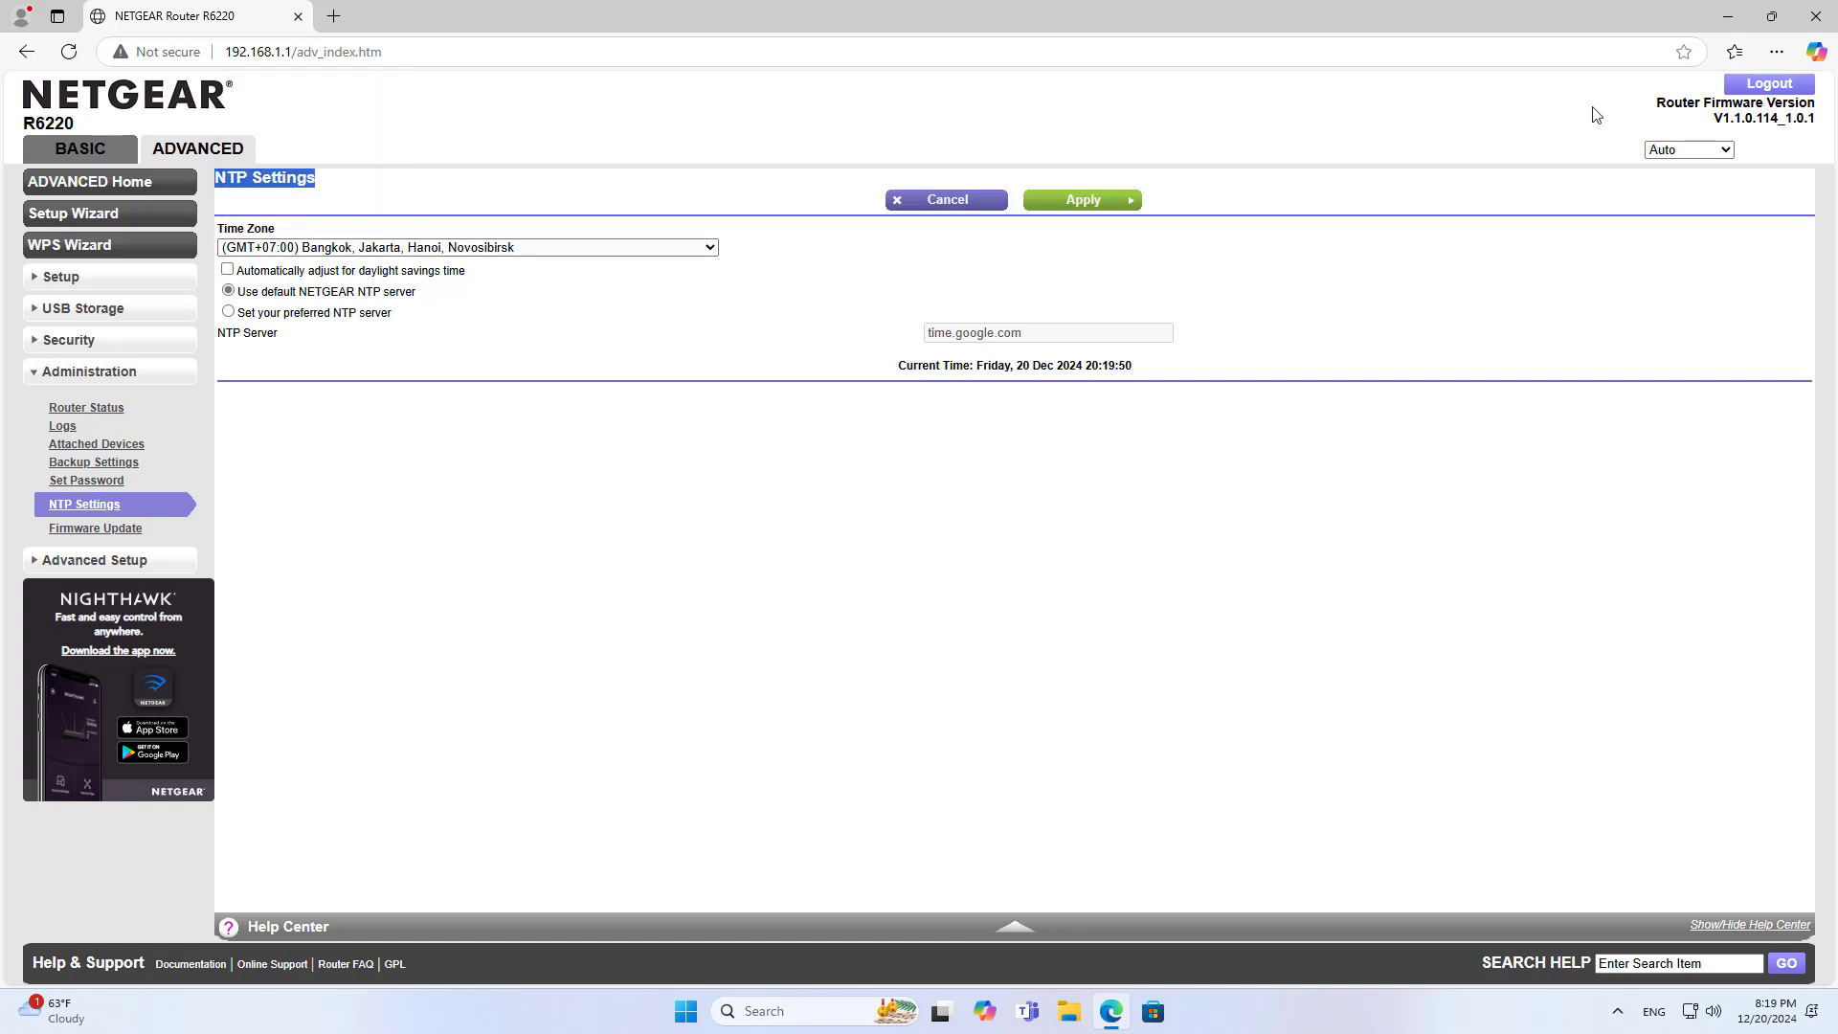
Zoom the page to 110% and keep the time zone at (GMT+07:00) Bangkok
click(1777, 52)
click(1742, 181)
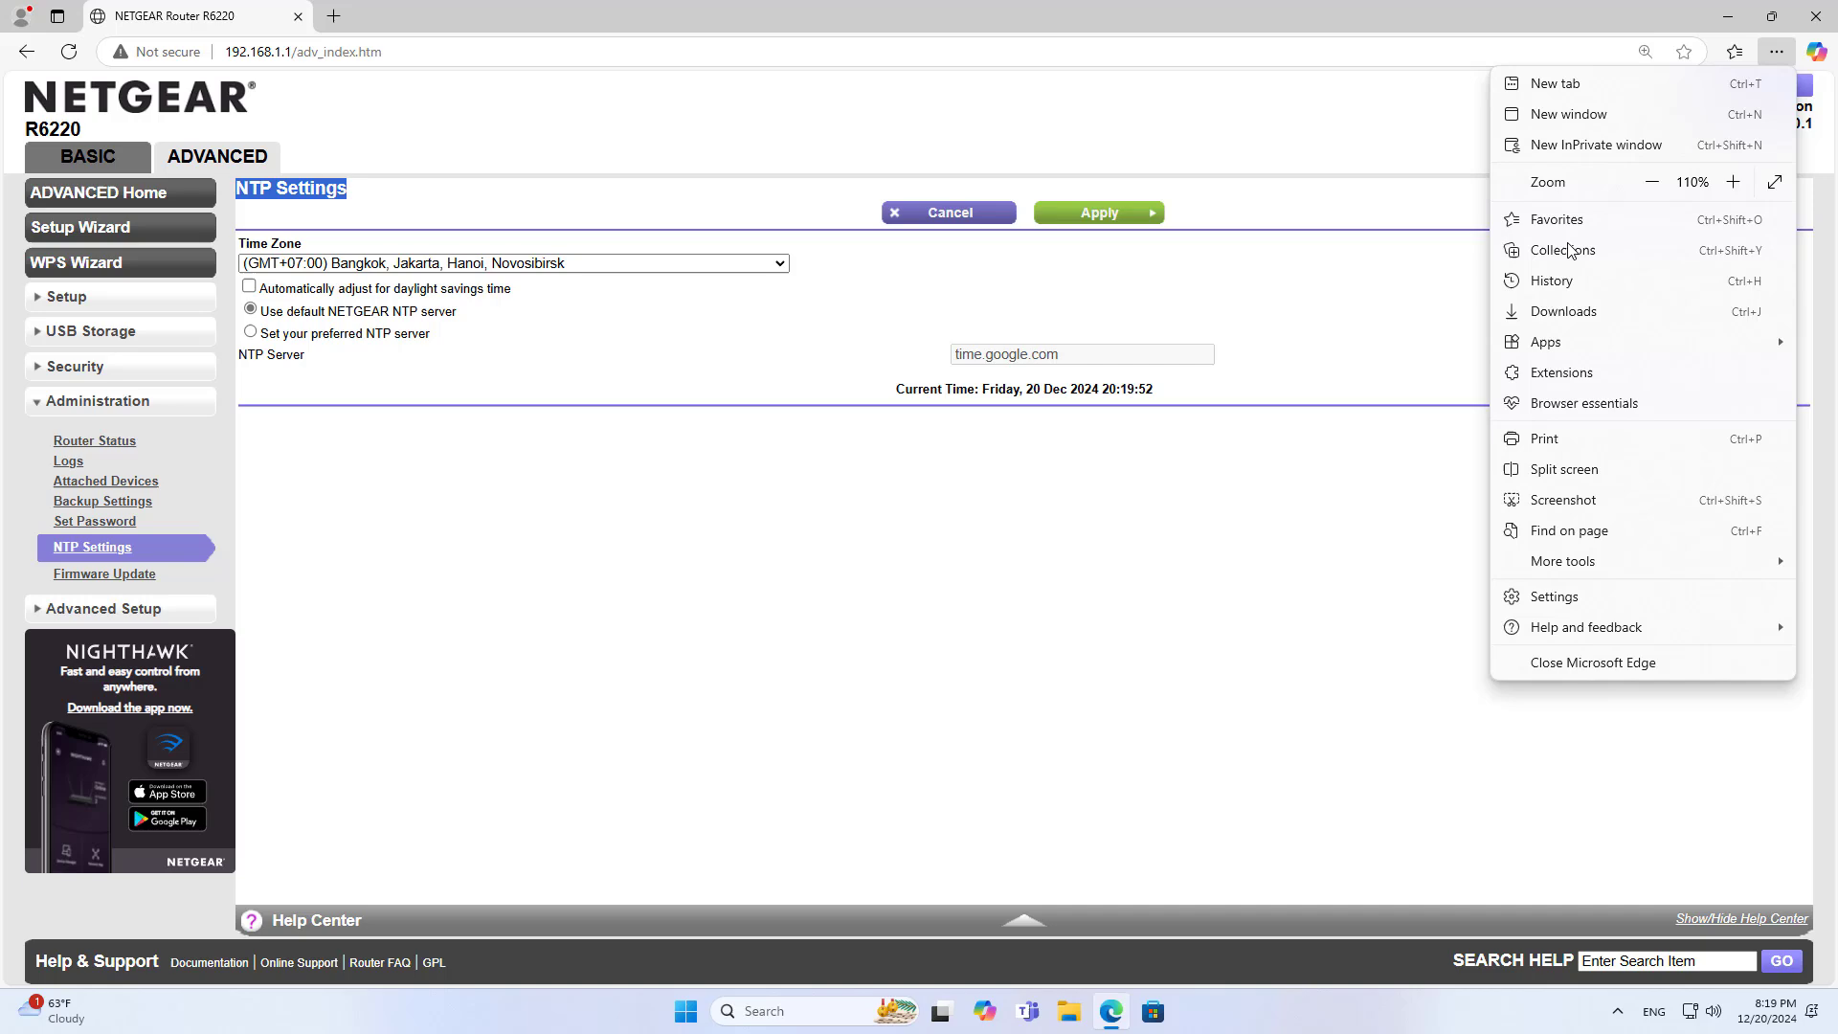
click(565, 447)
click(273, 264)
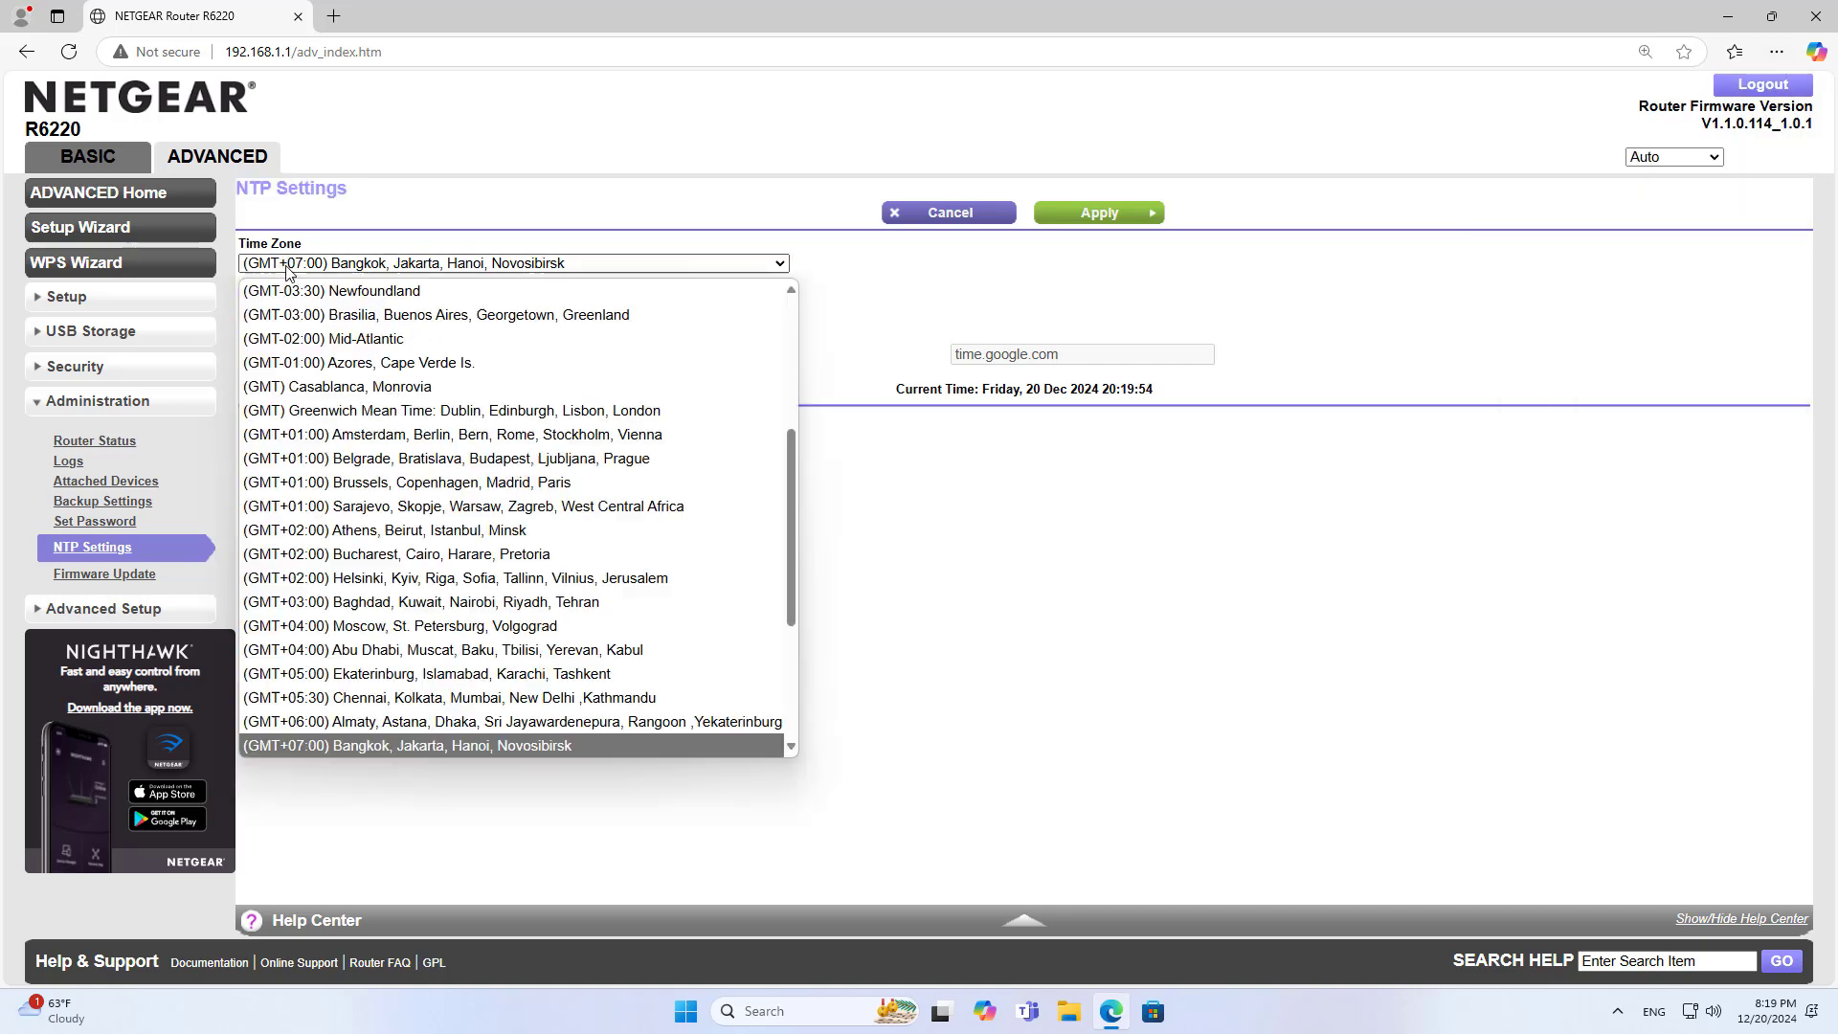
click(402, 745)
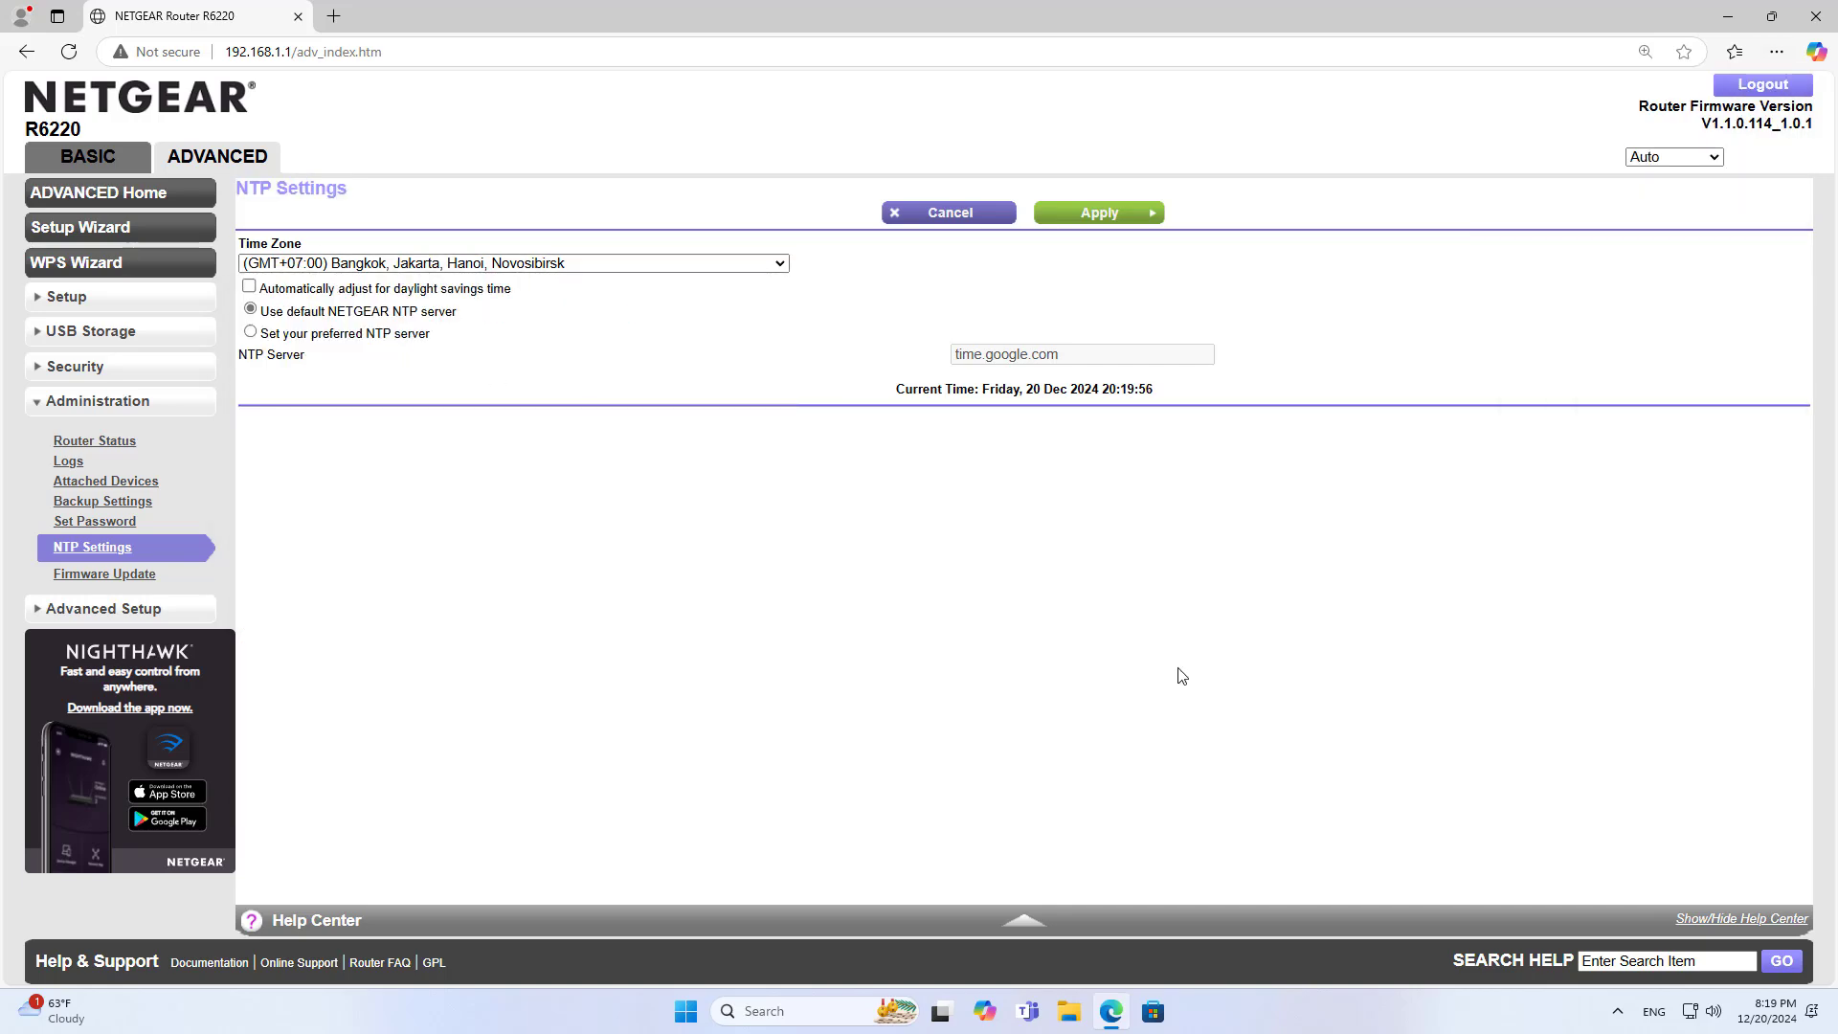
right_click(1769, 1010)
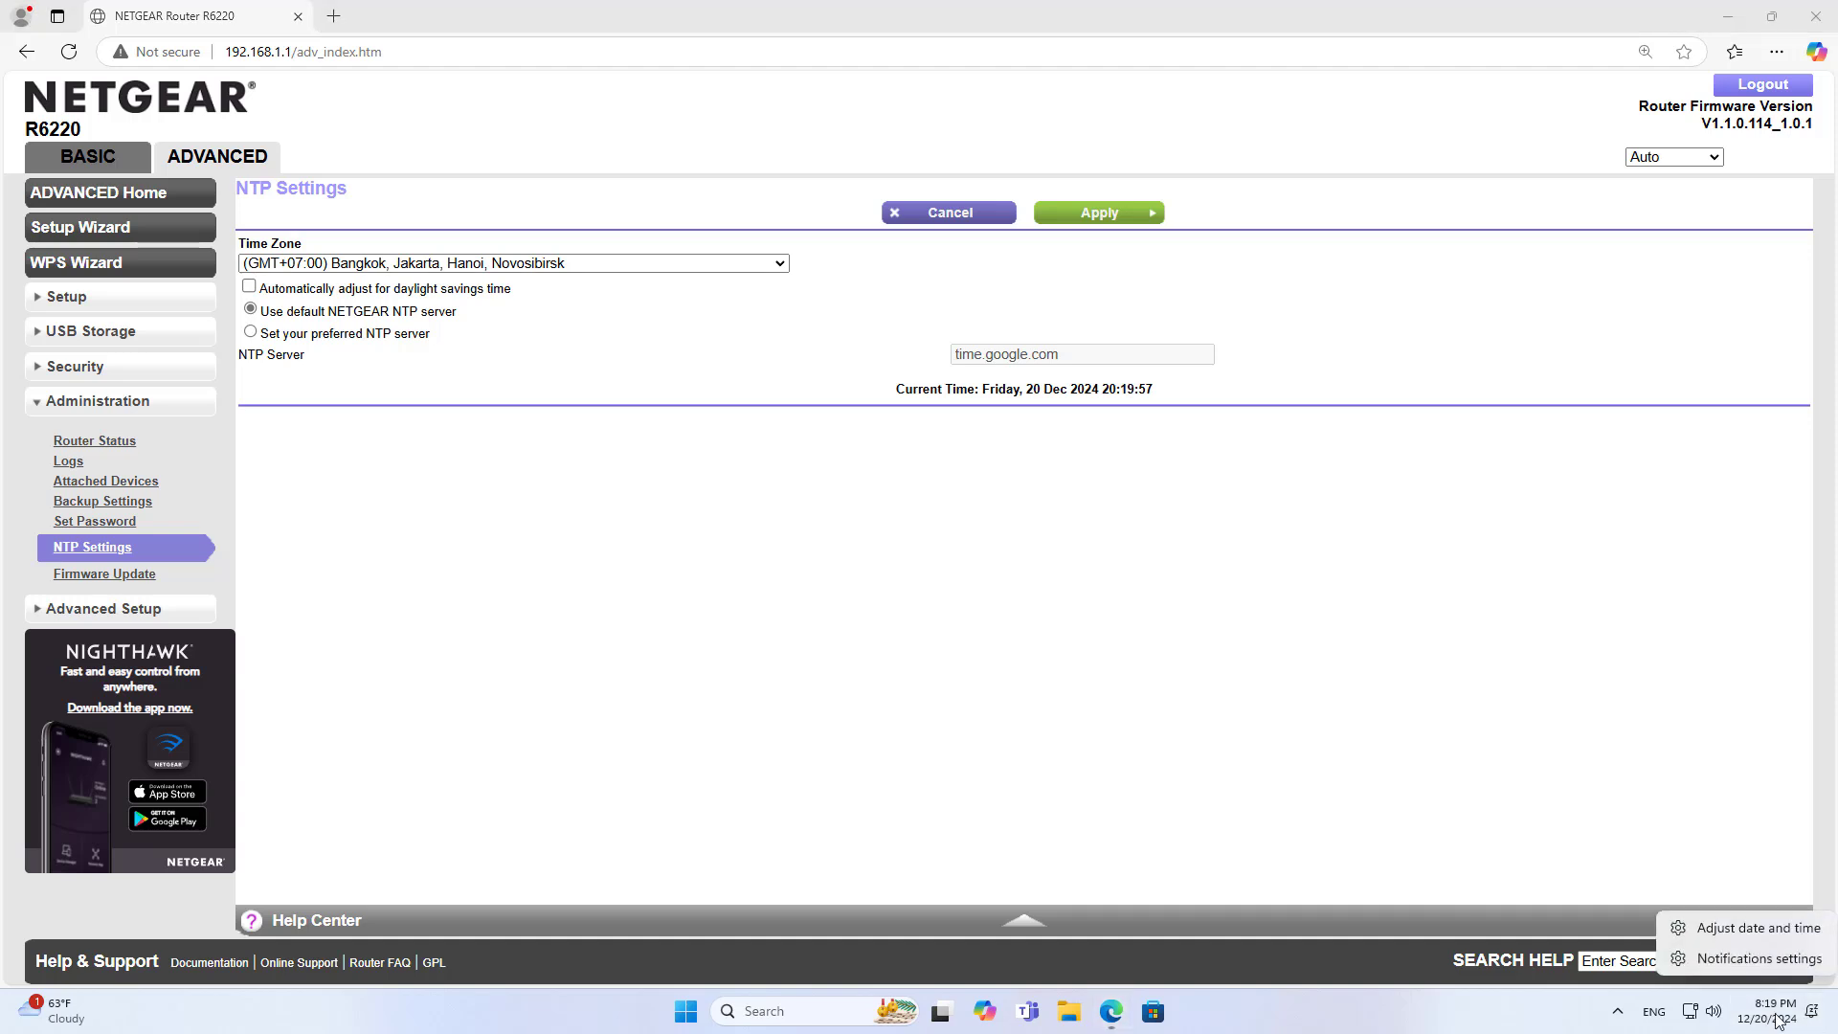
click(1758, 929)
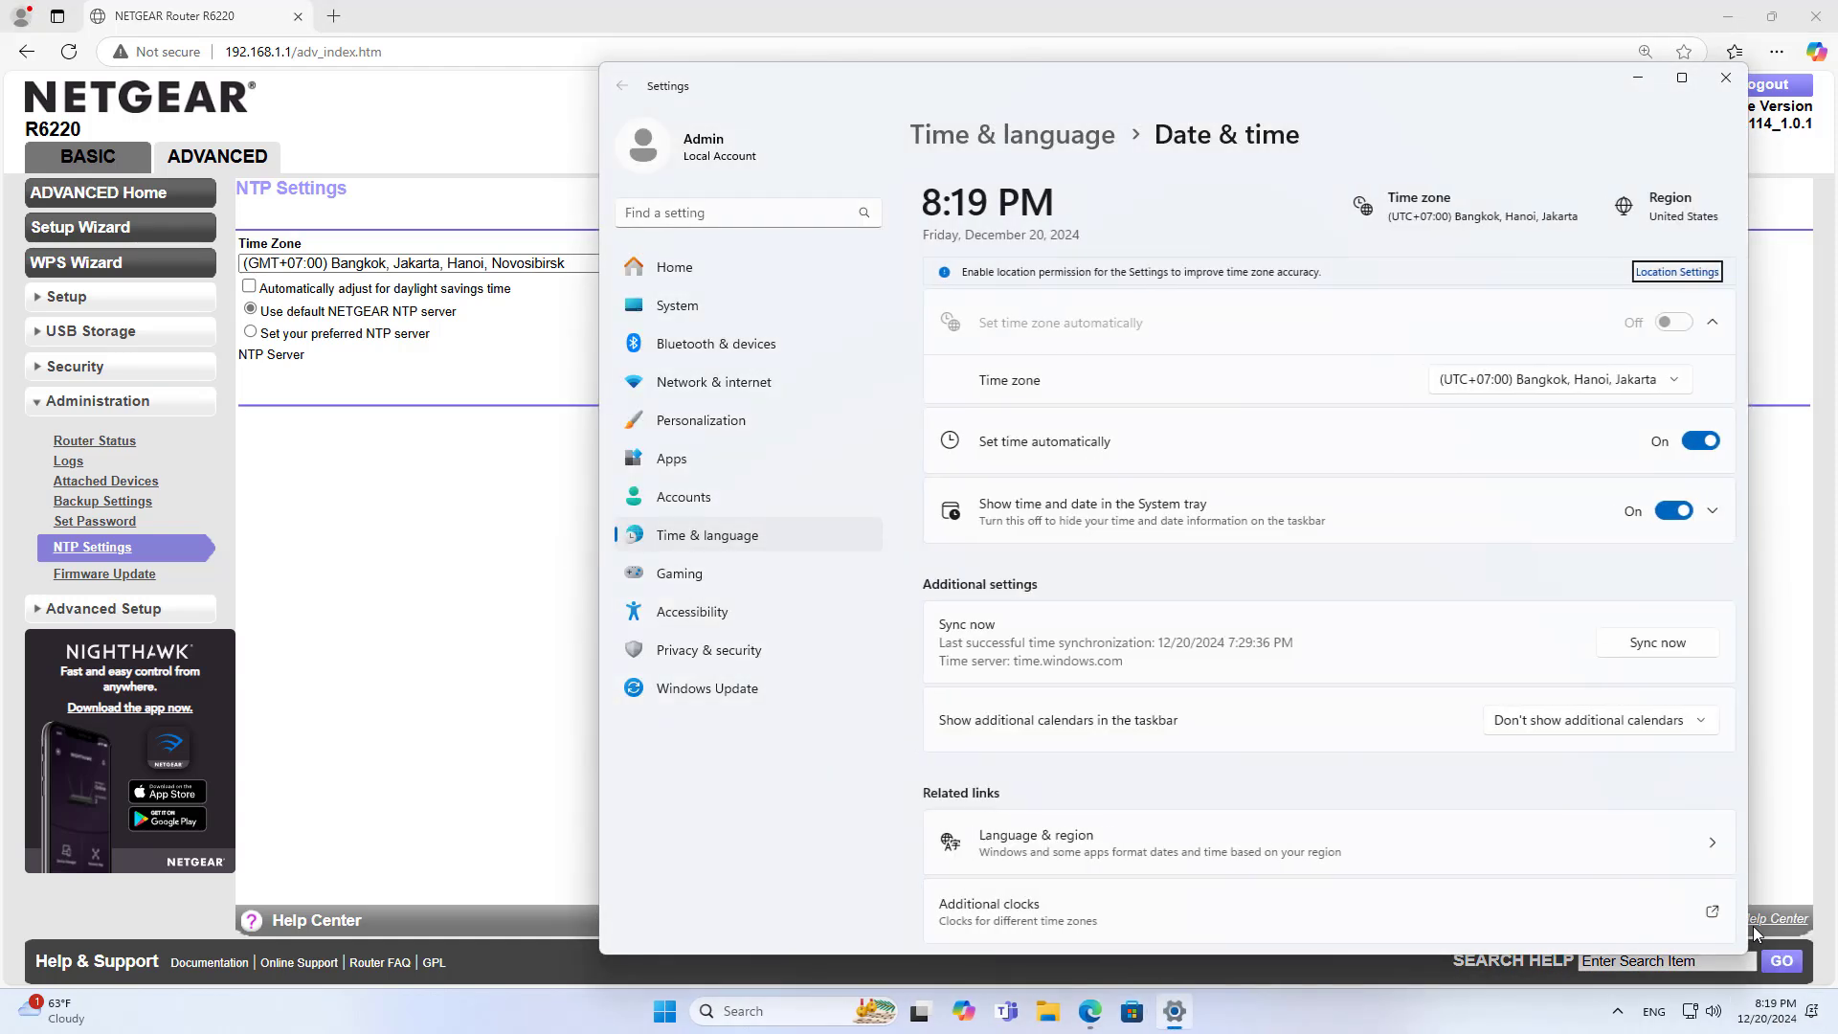
click(1500, 381)
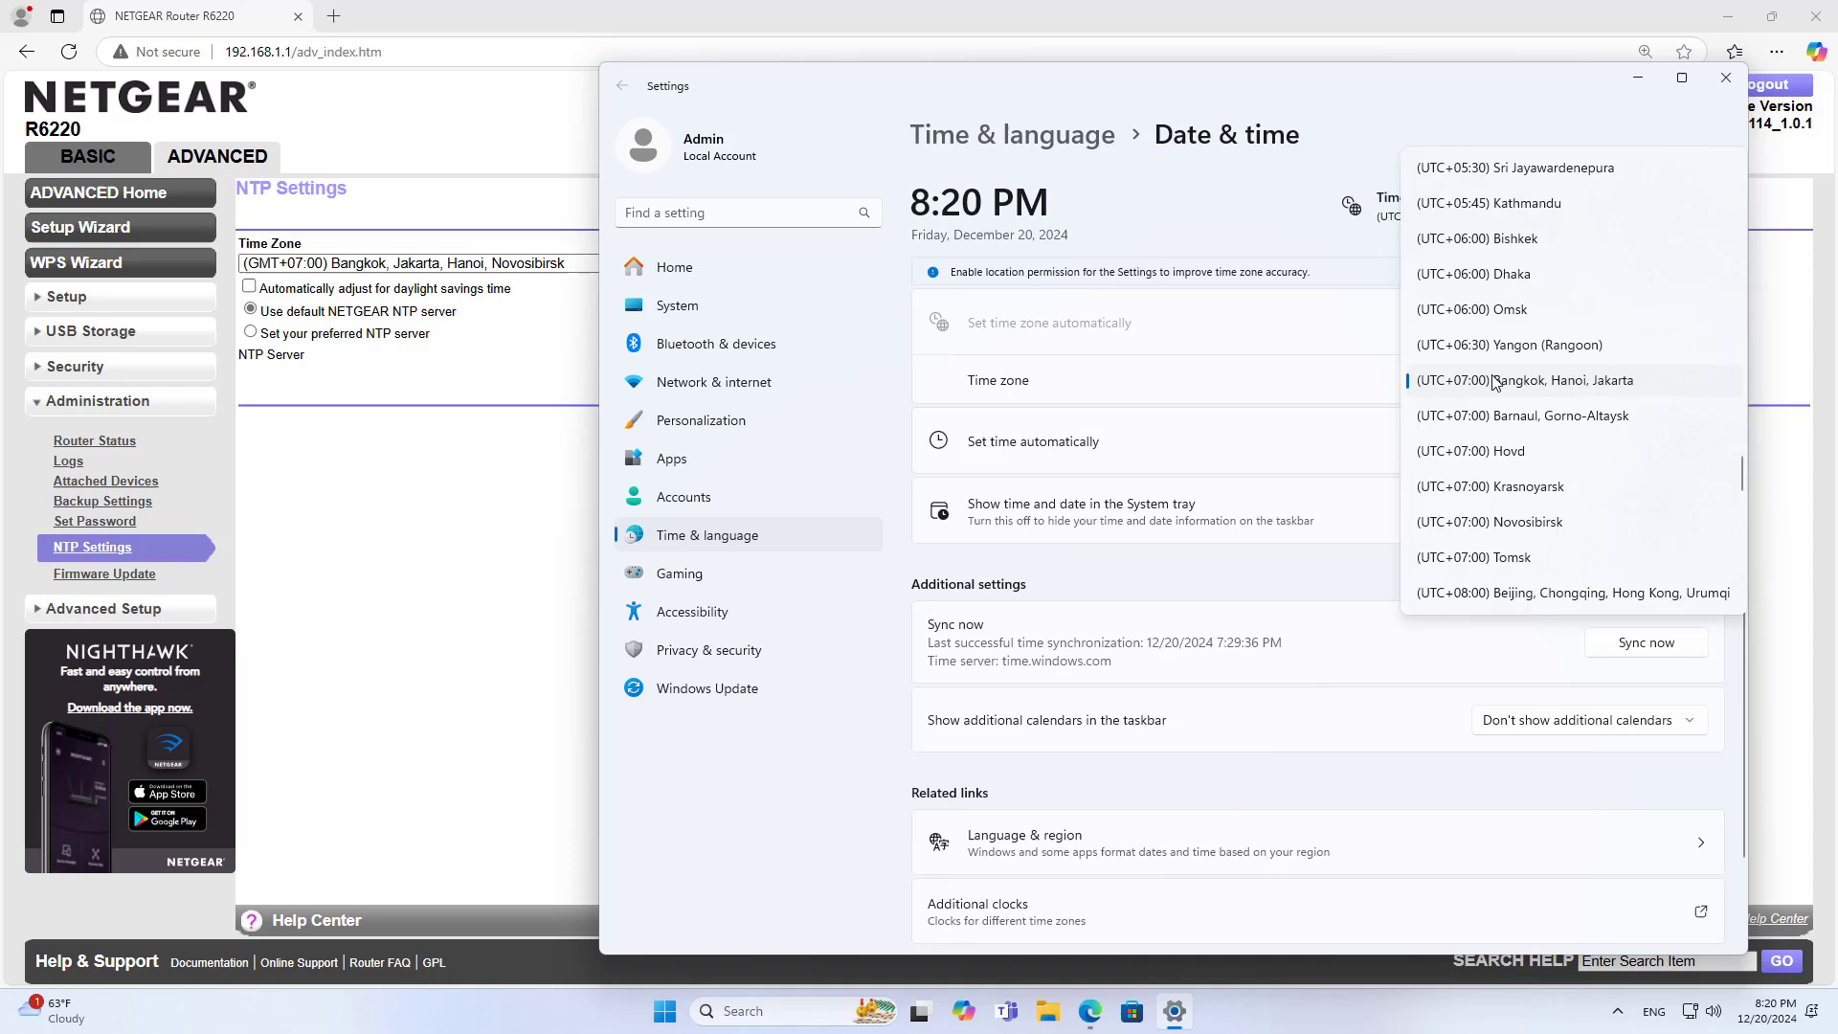
click(1496, 388)
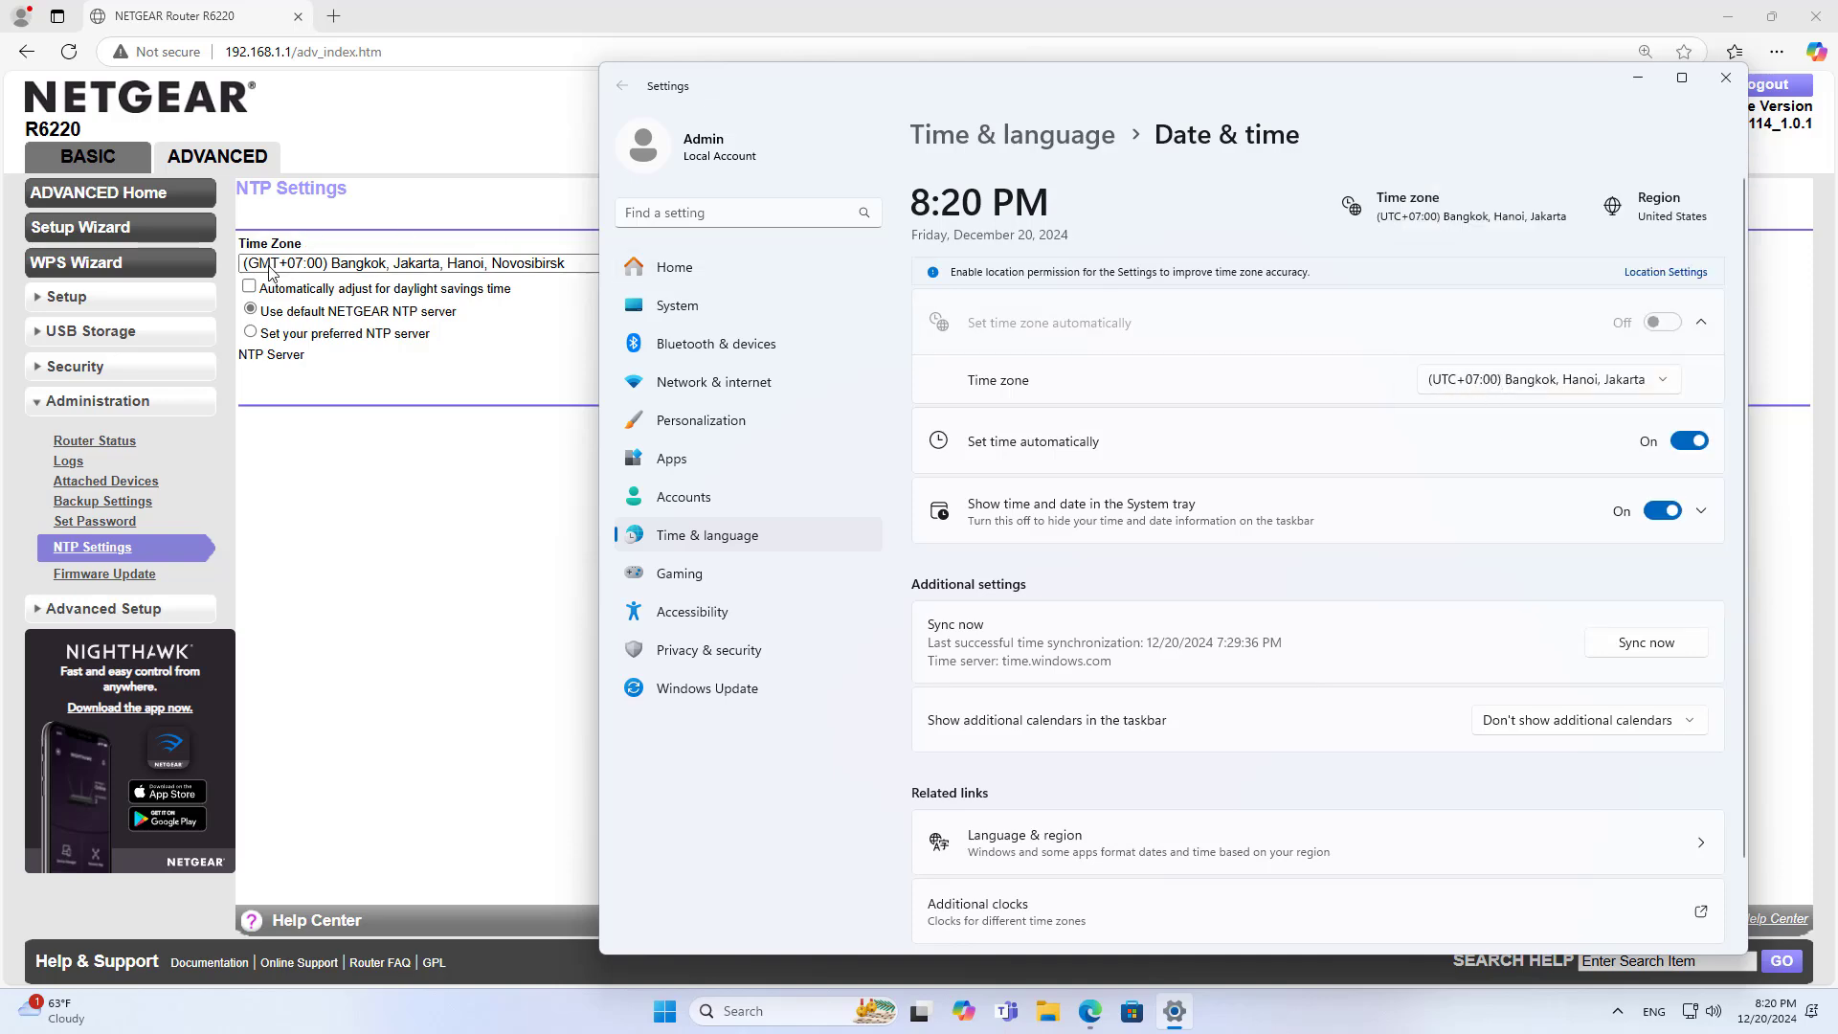
click(1726, 79)
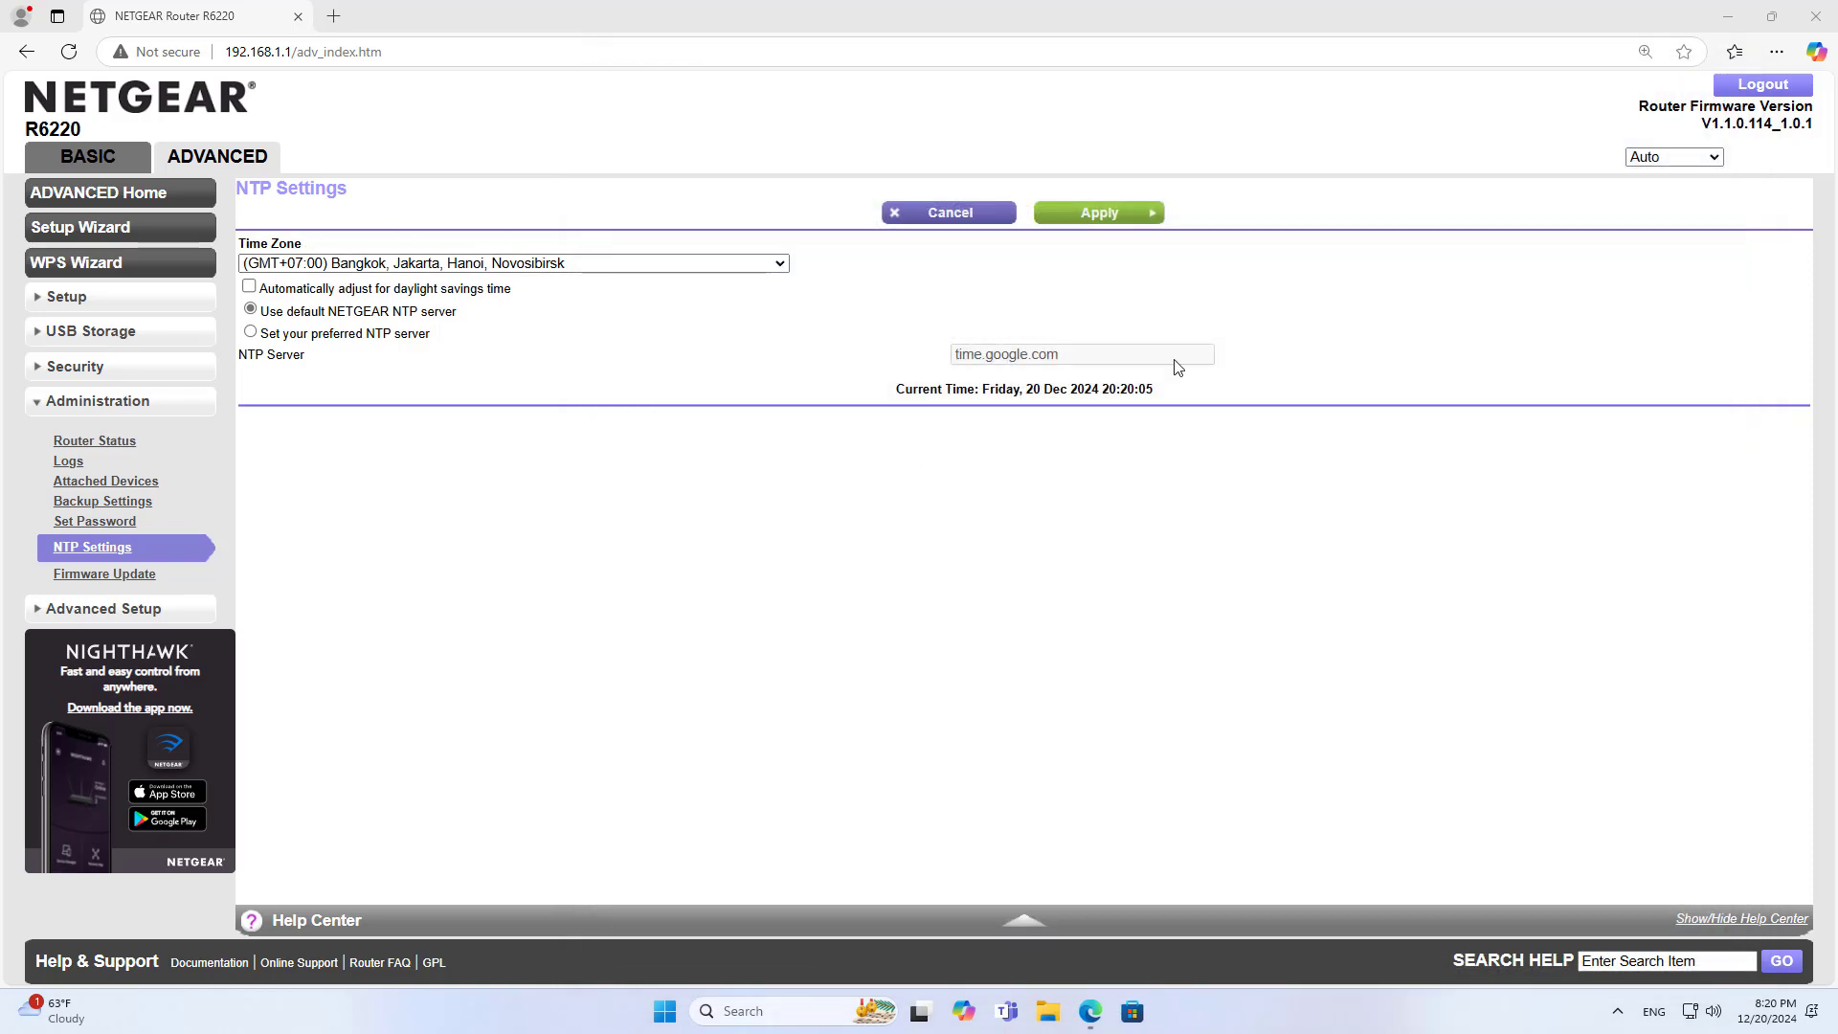
Go to draw.io in a new browser tab
click(337, 18)
text(dr)
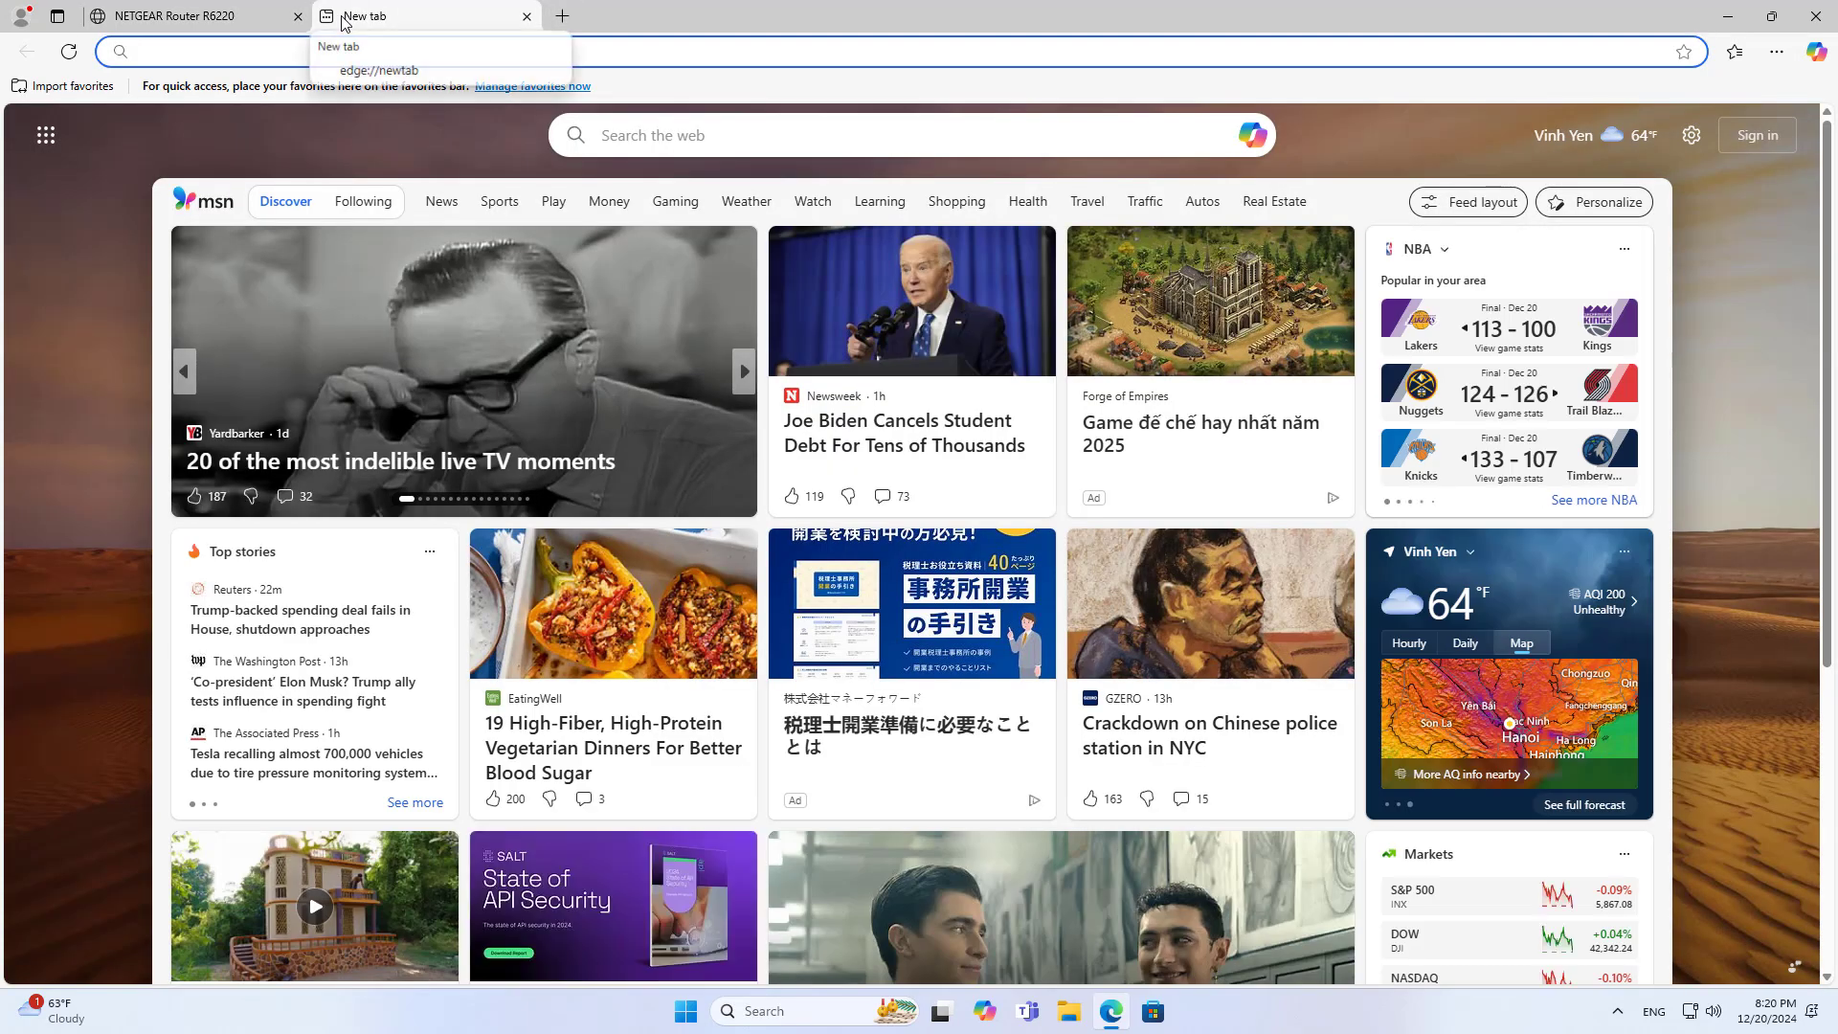
text(aw.io)
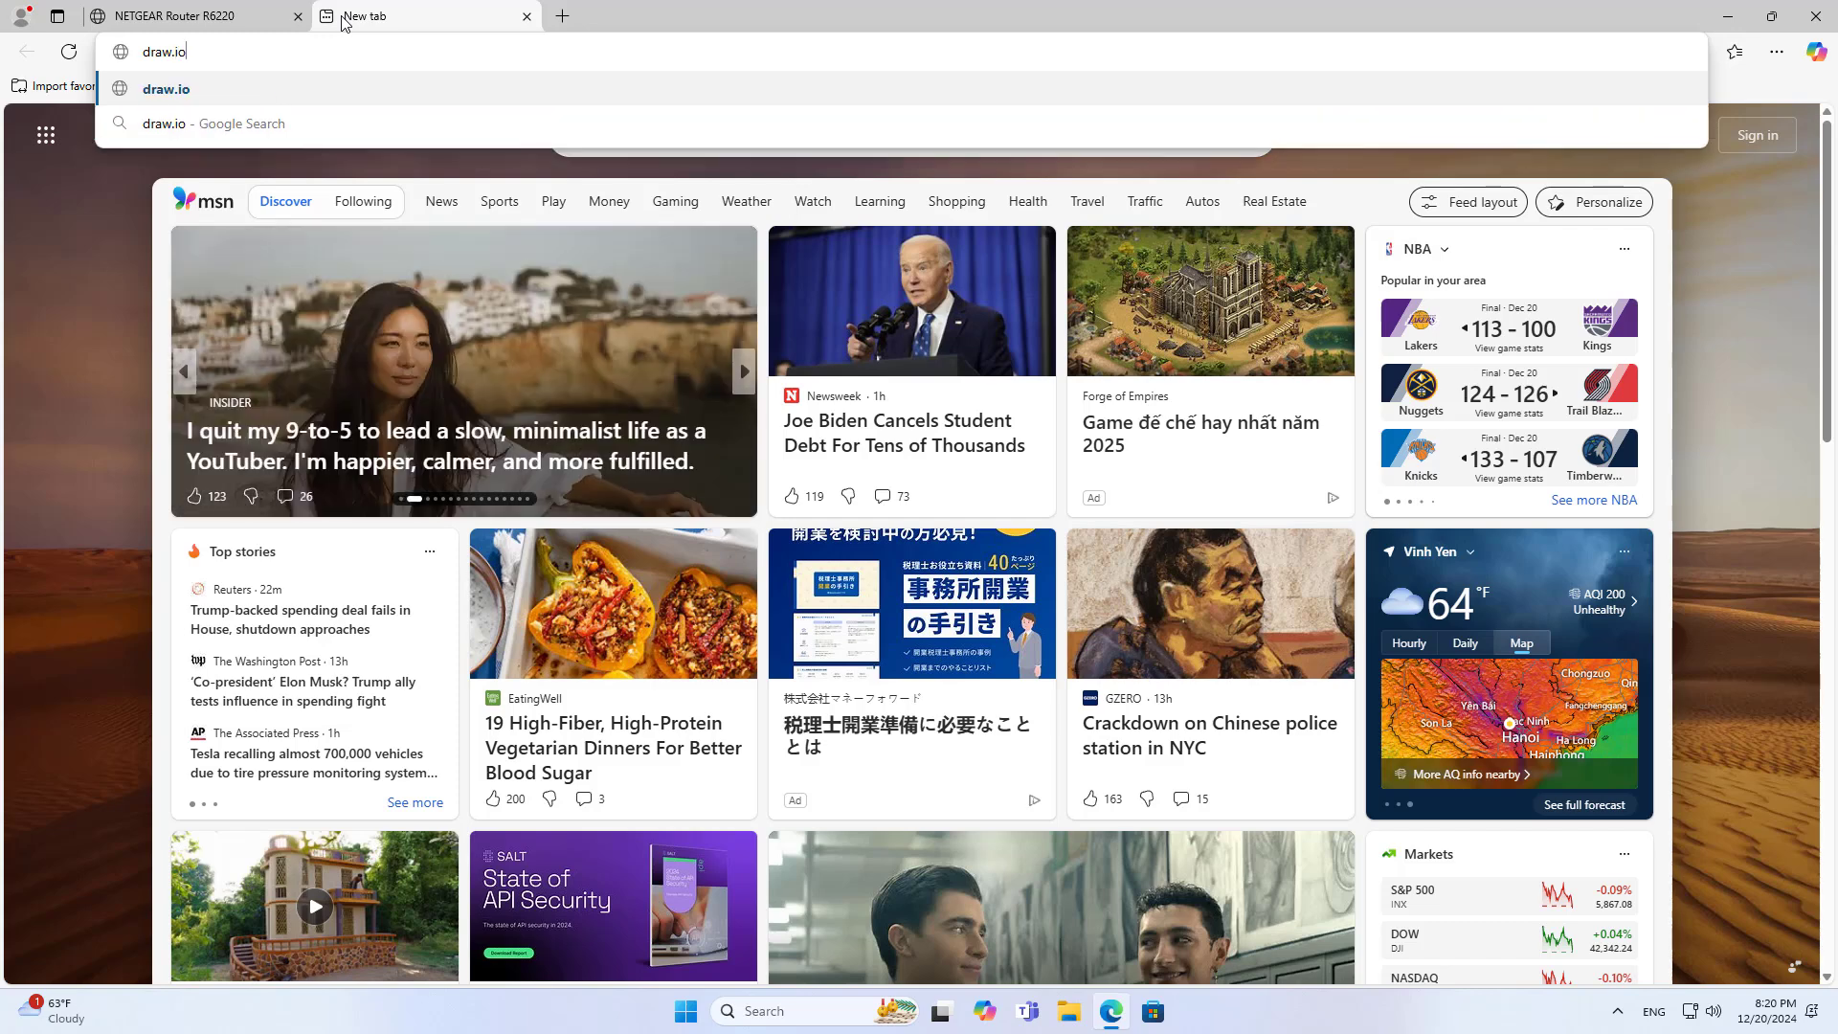
key(Return)
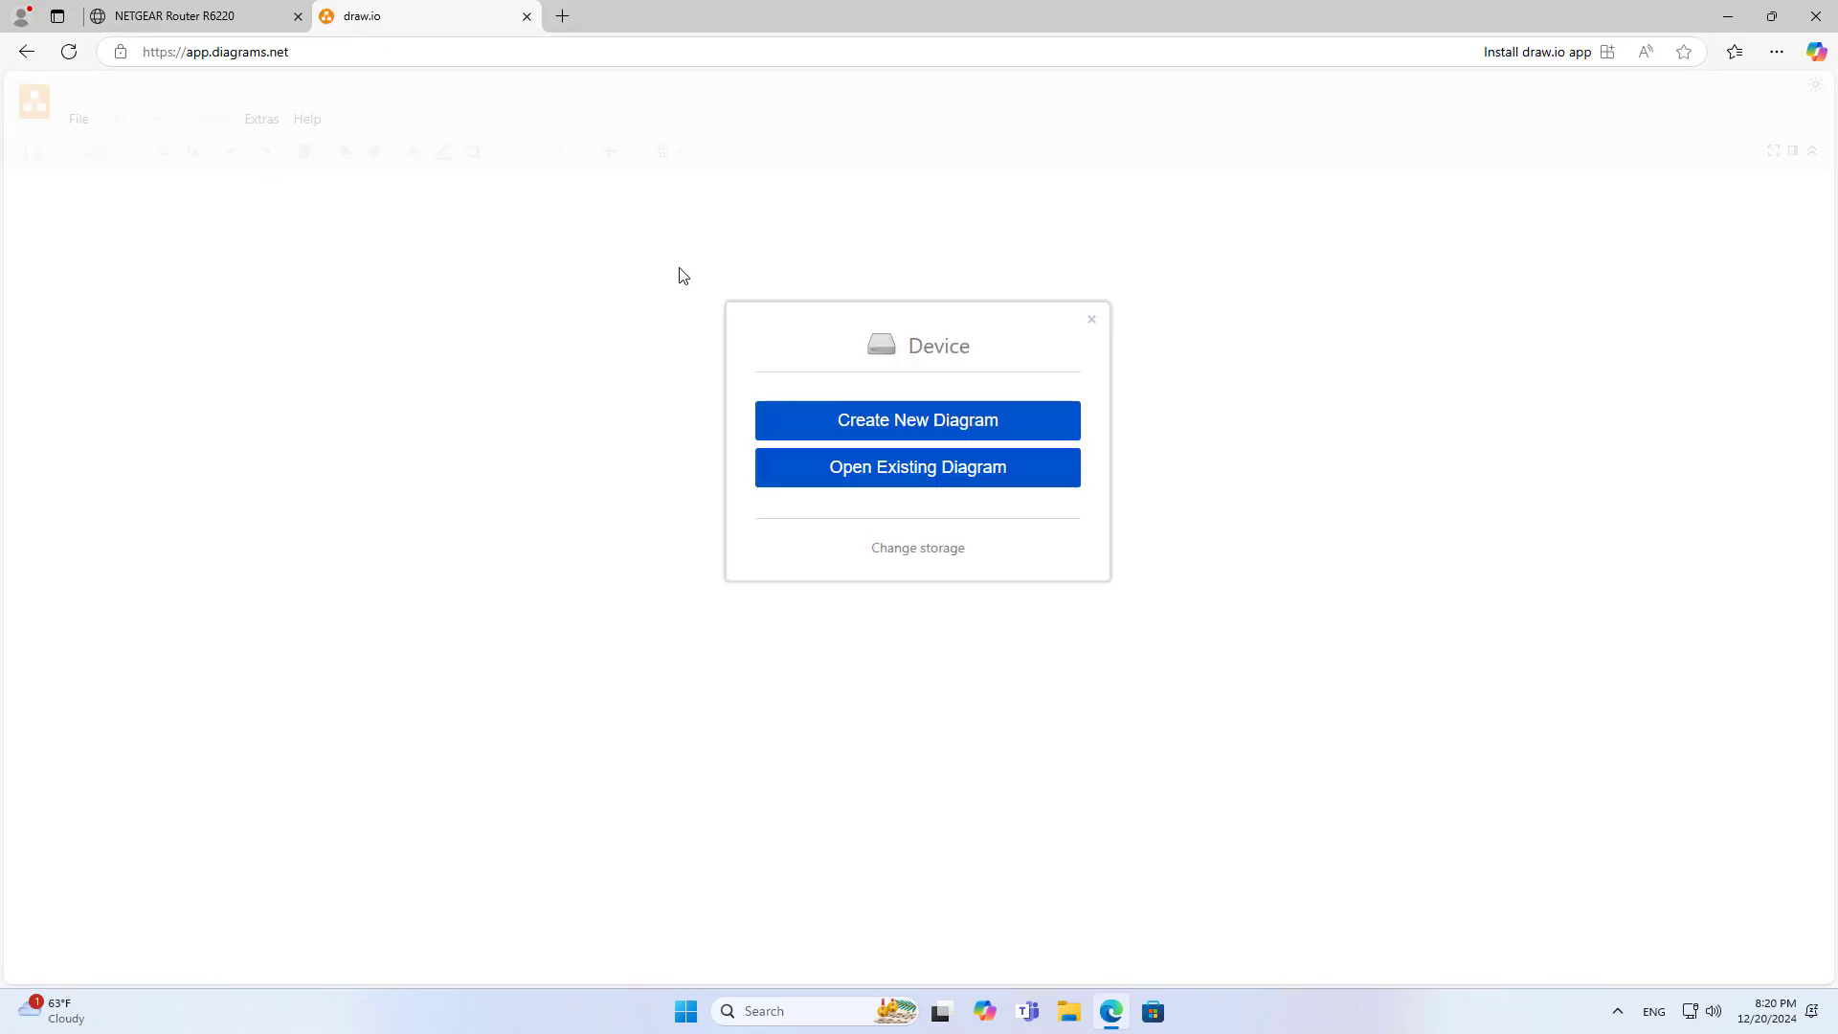
Open netgear.drawio from the Desktop and select the router and Target PC shapes
click(865, 472)
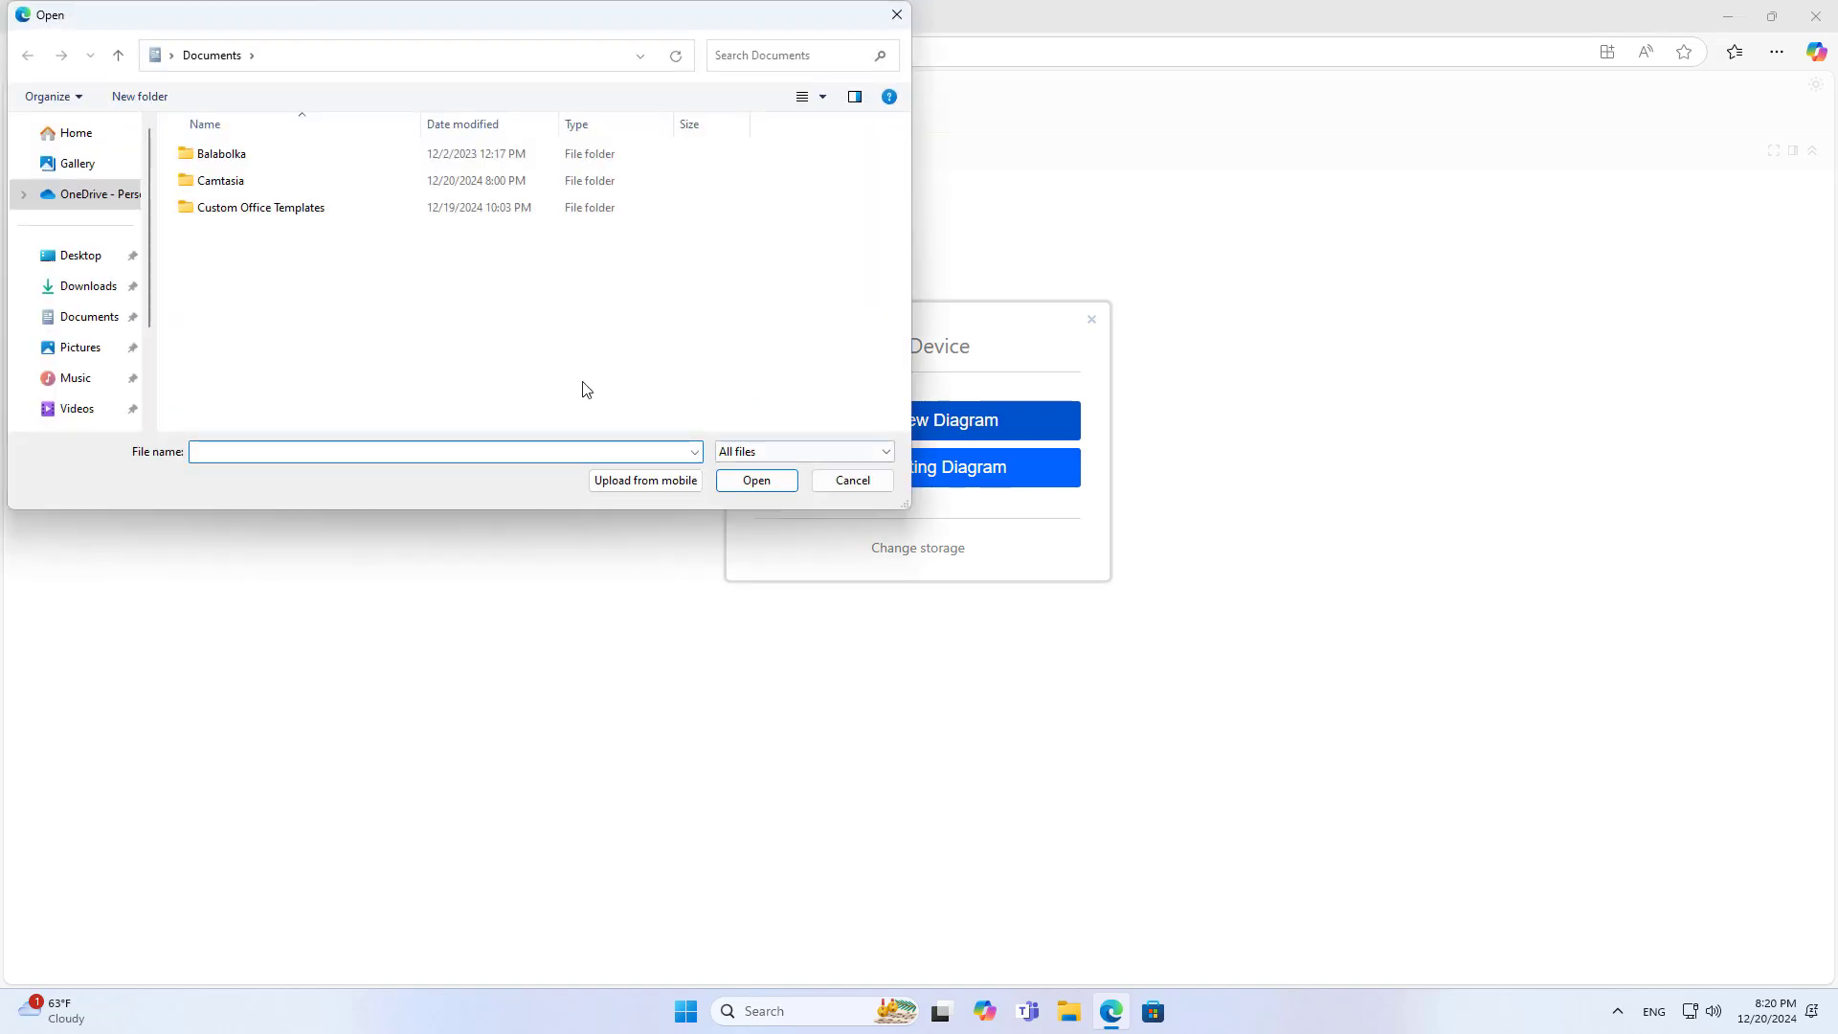
click(96, 257)
click(225, 216)
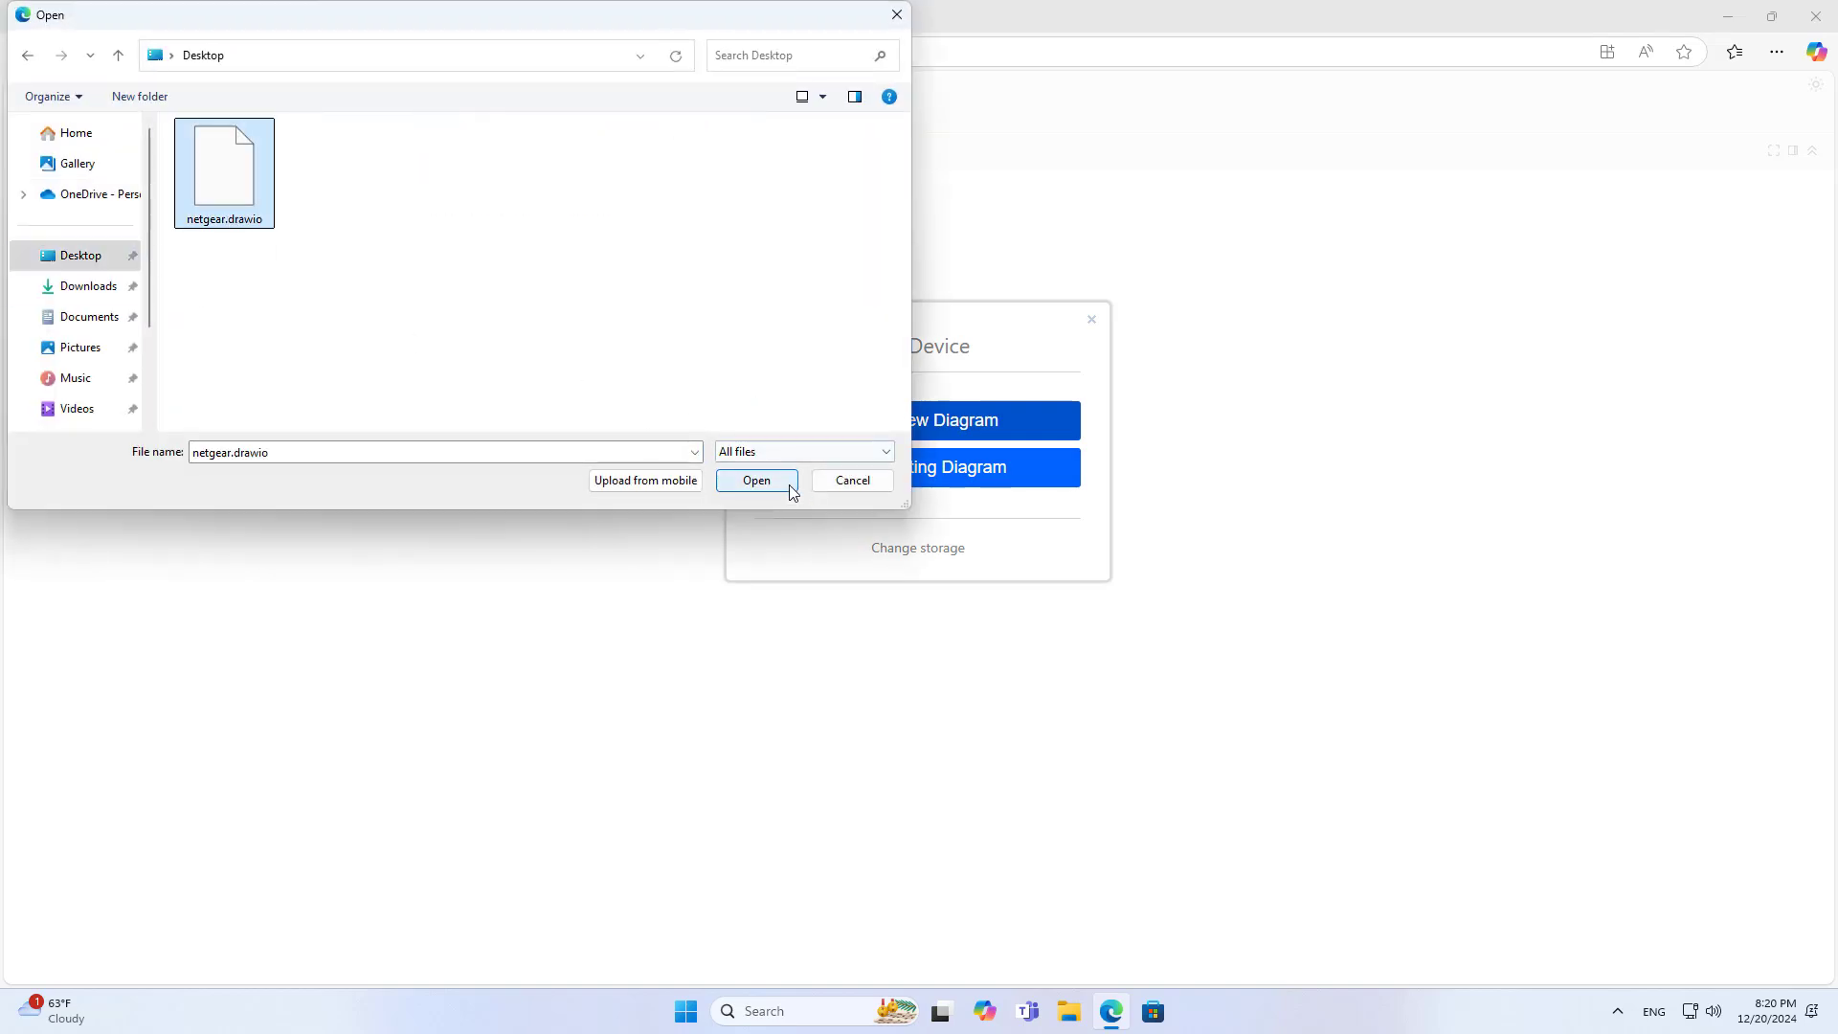
click(755, 481)
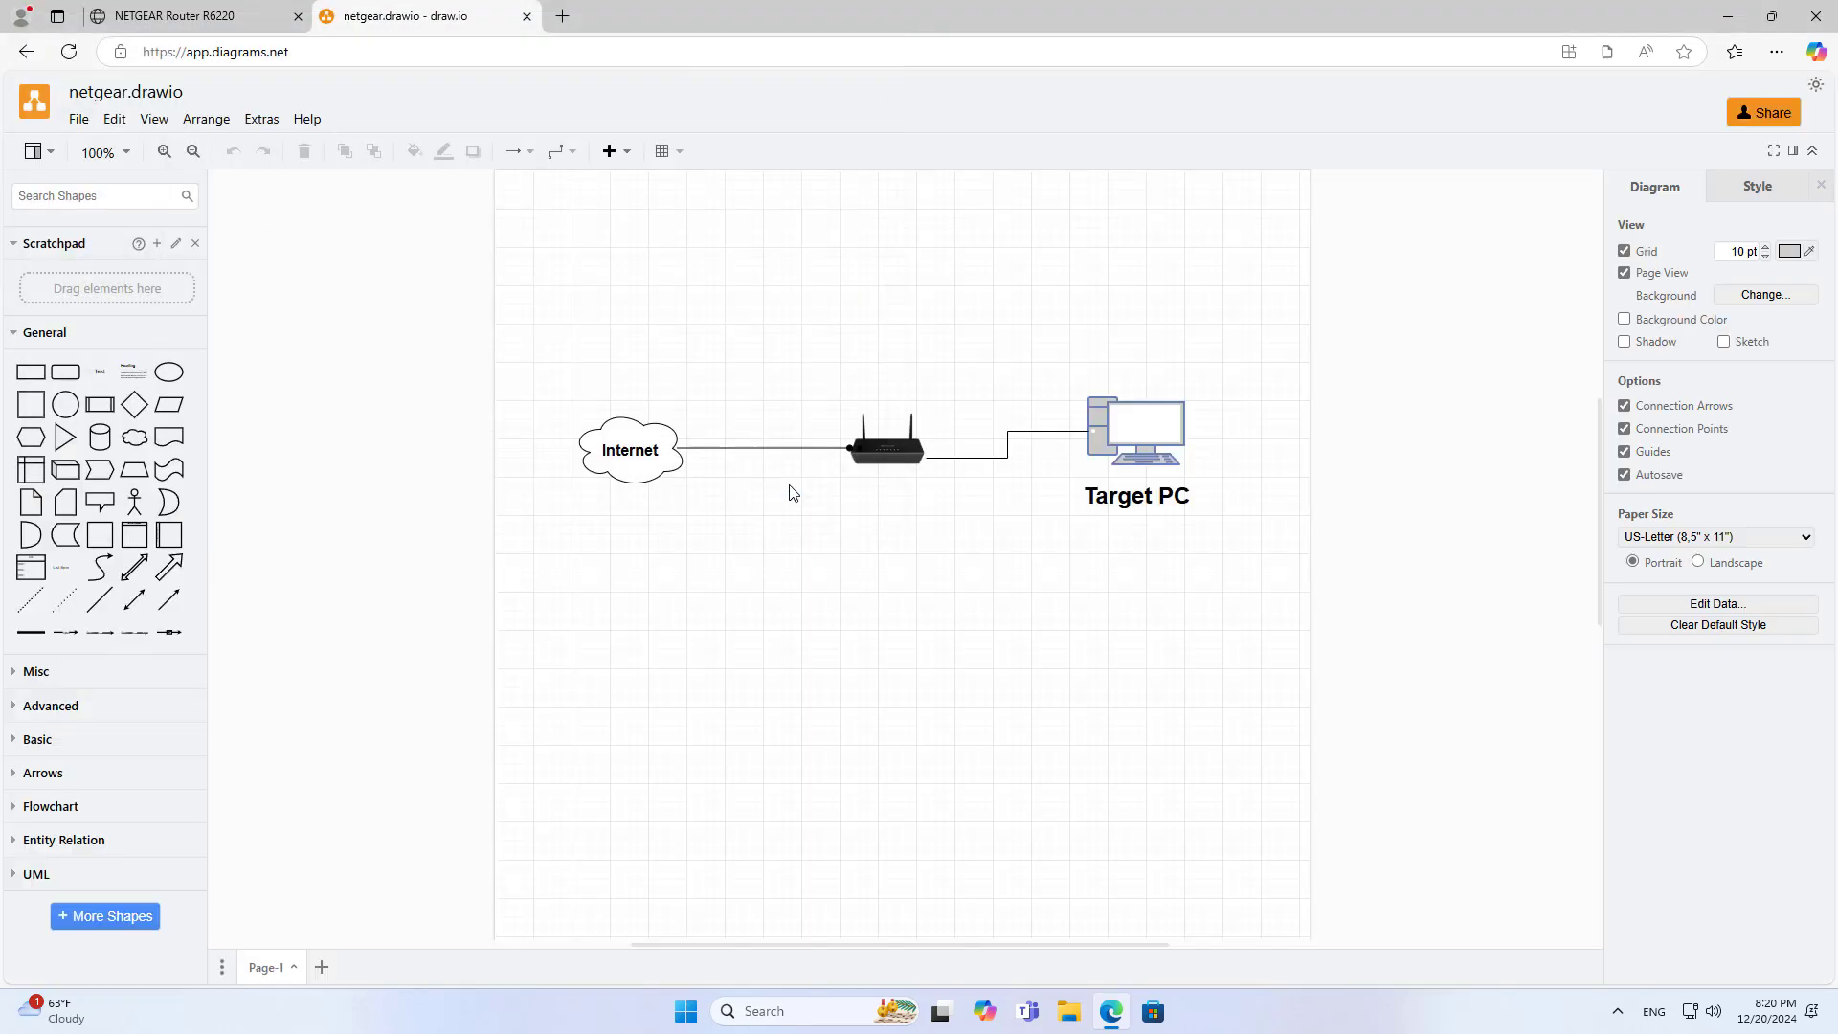
click(917, 457)
click(1103, 444)
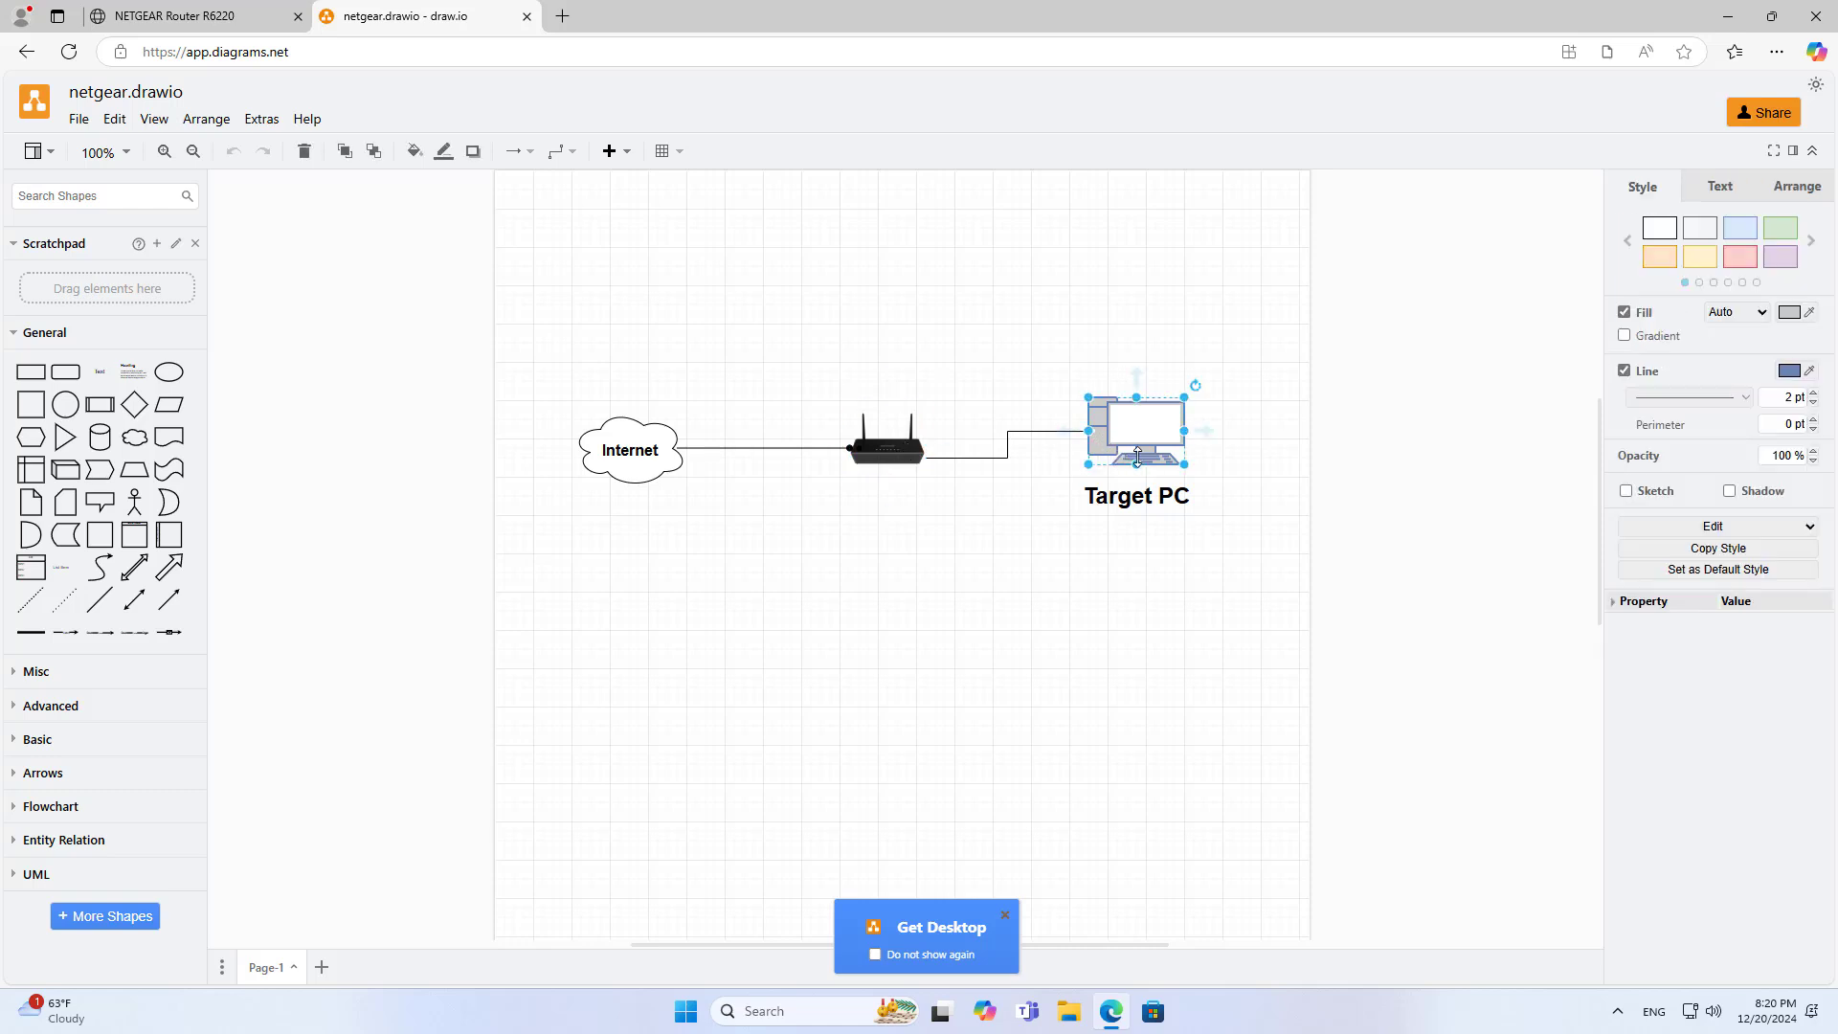
Run ipconfig in Command Prompt and highlight the IPv4 address 192.168.1.2
click(1728, 17)
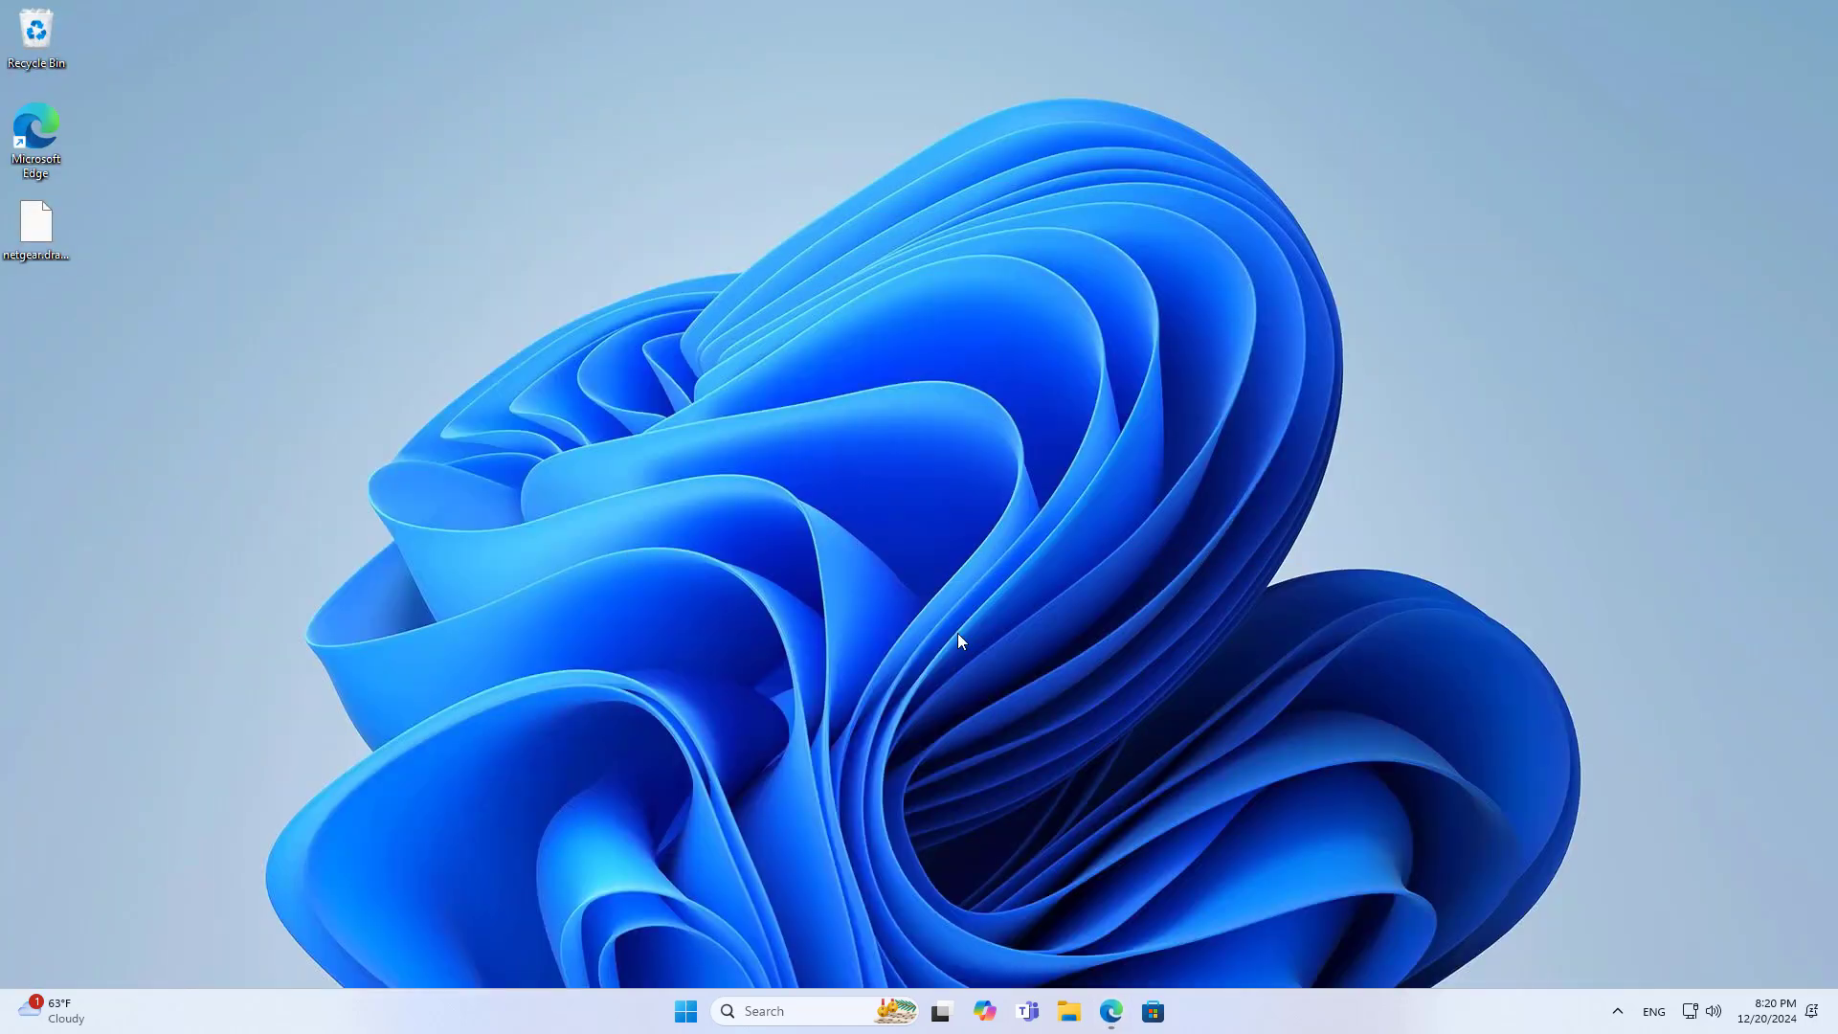
click(778, 1009)
text(cm)
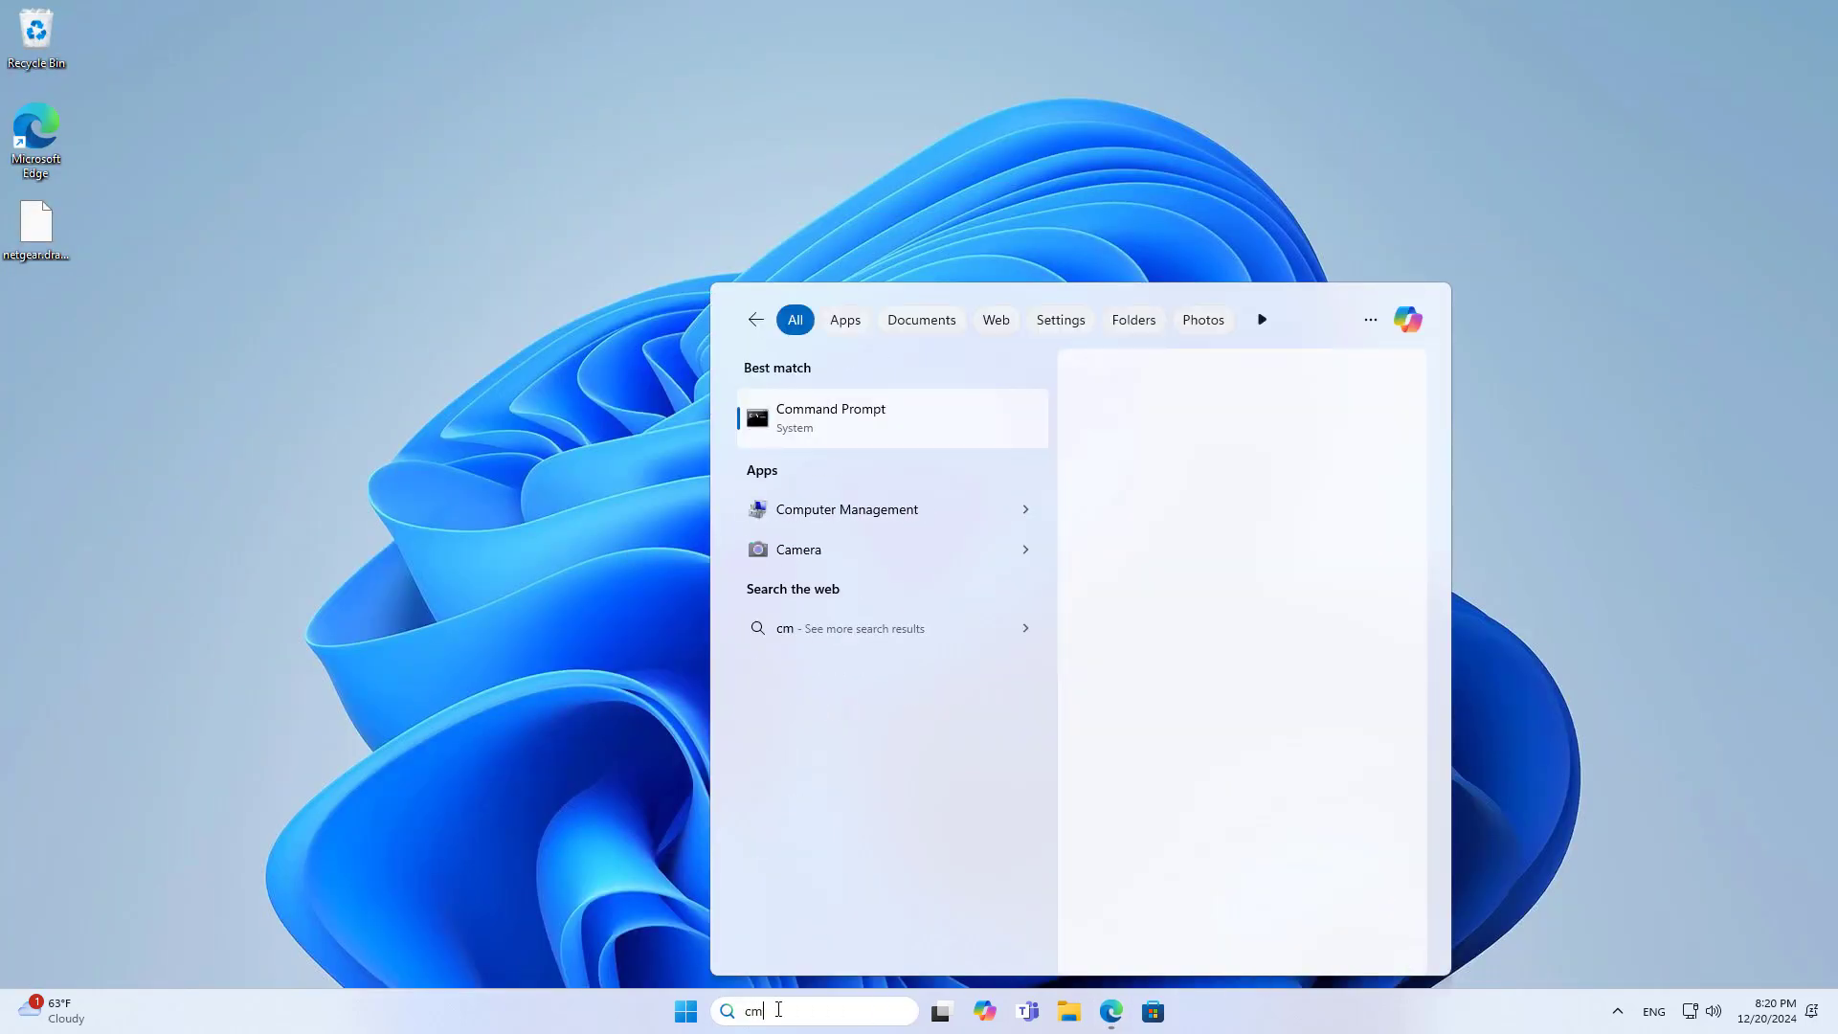
text(d)
key(Return)
text(ip)
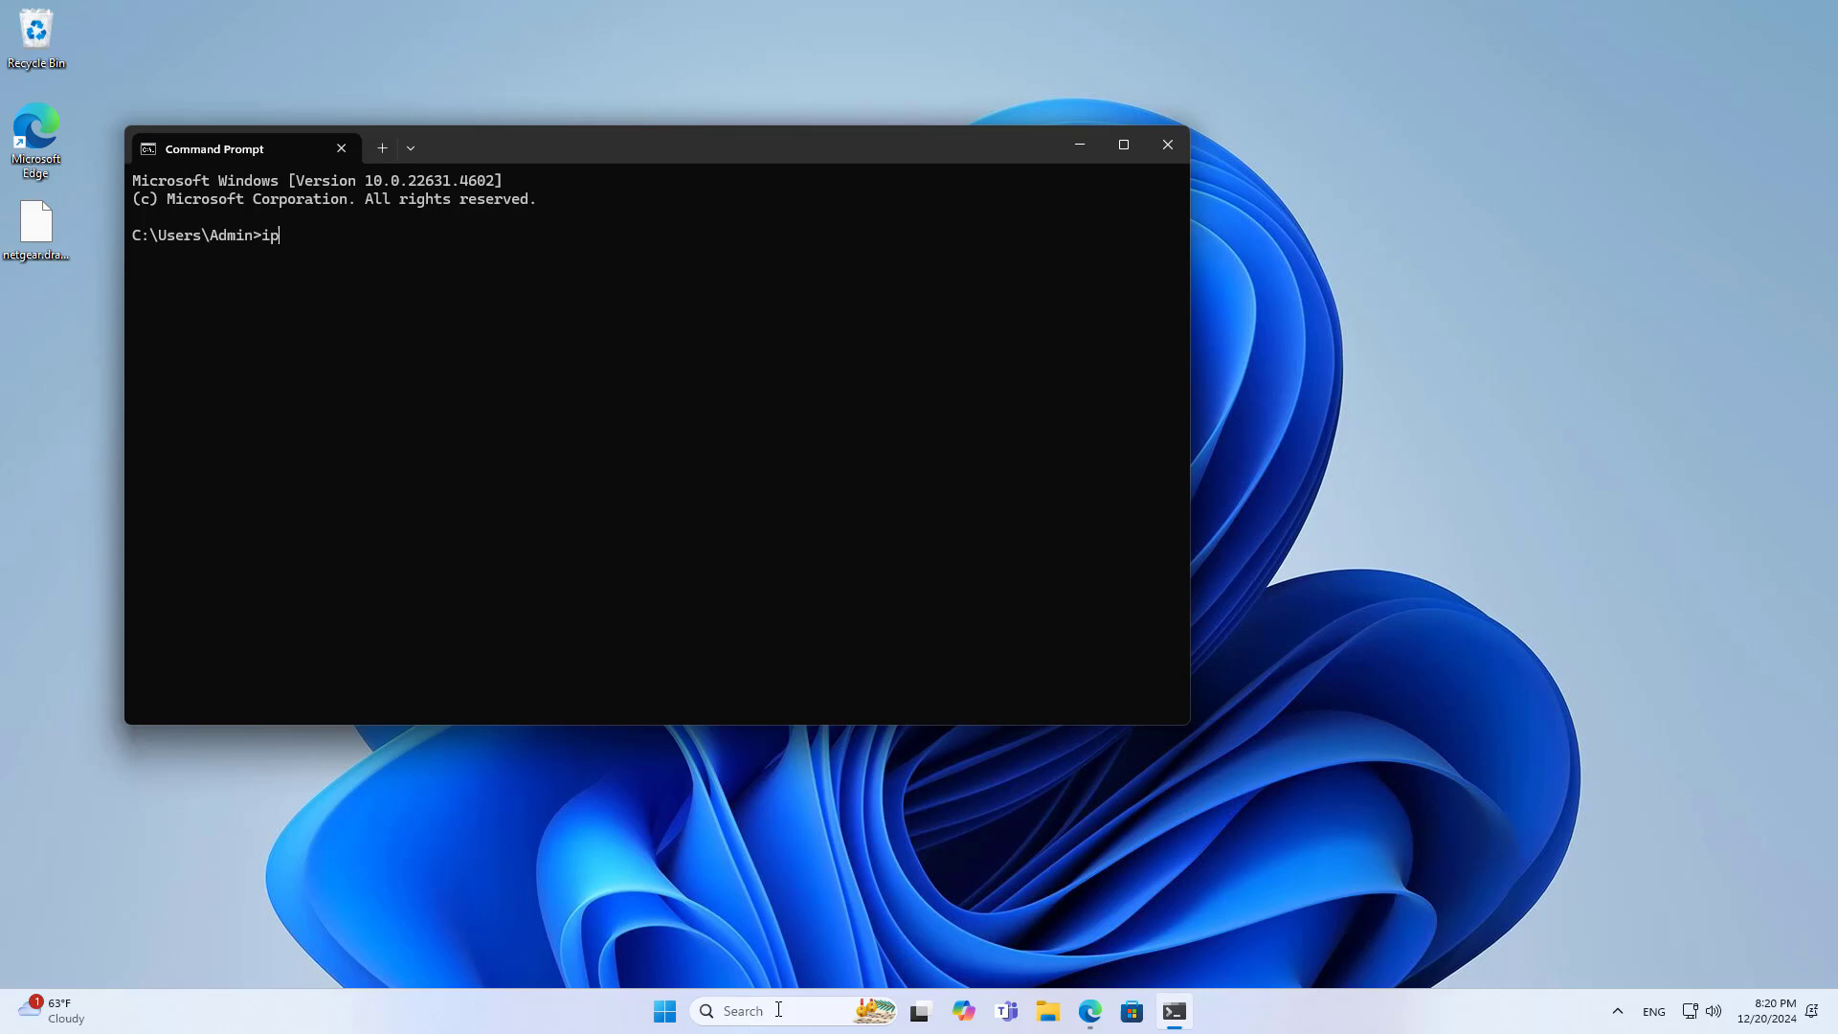
text(config)
key(Return)
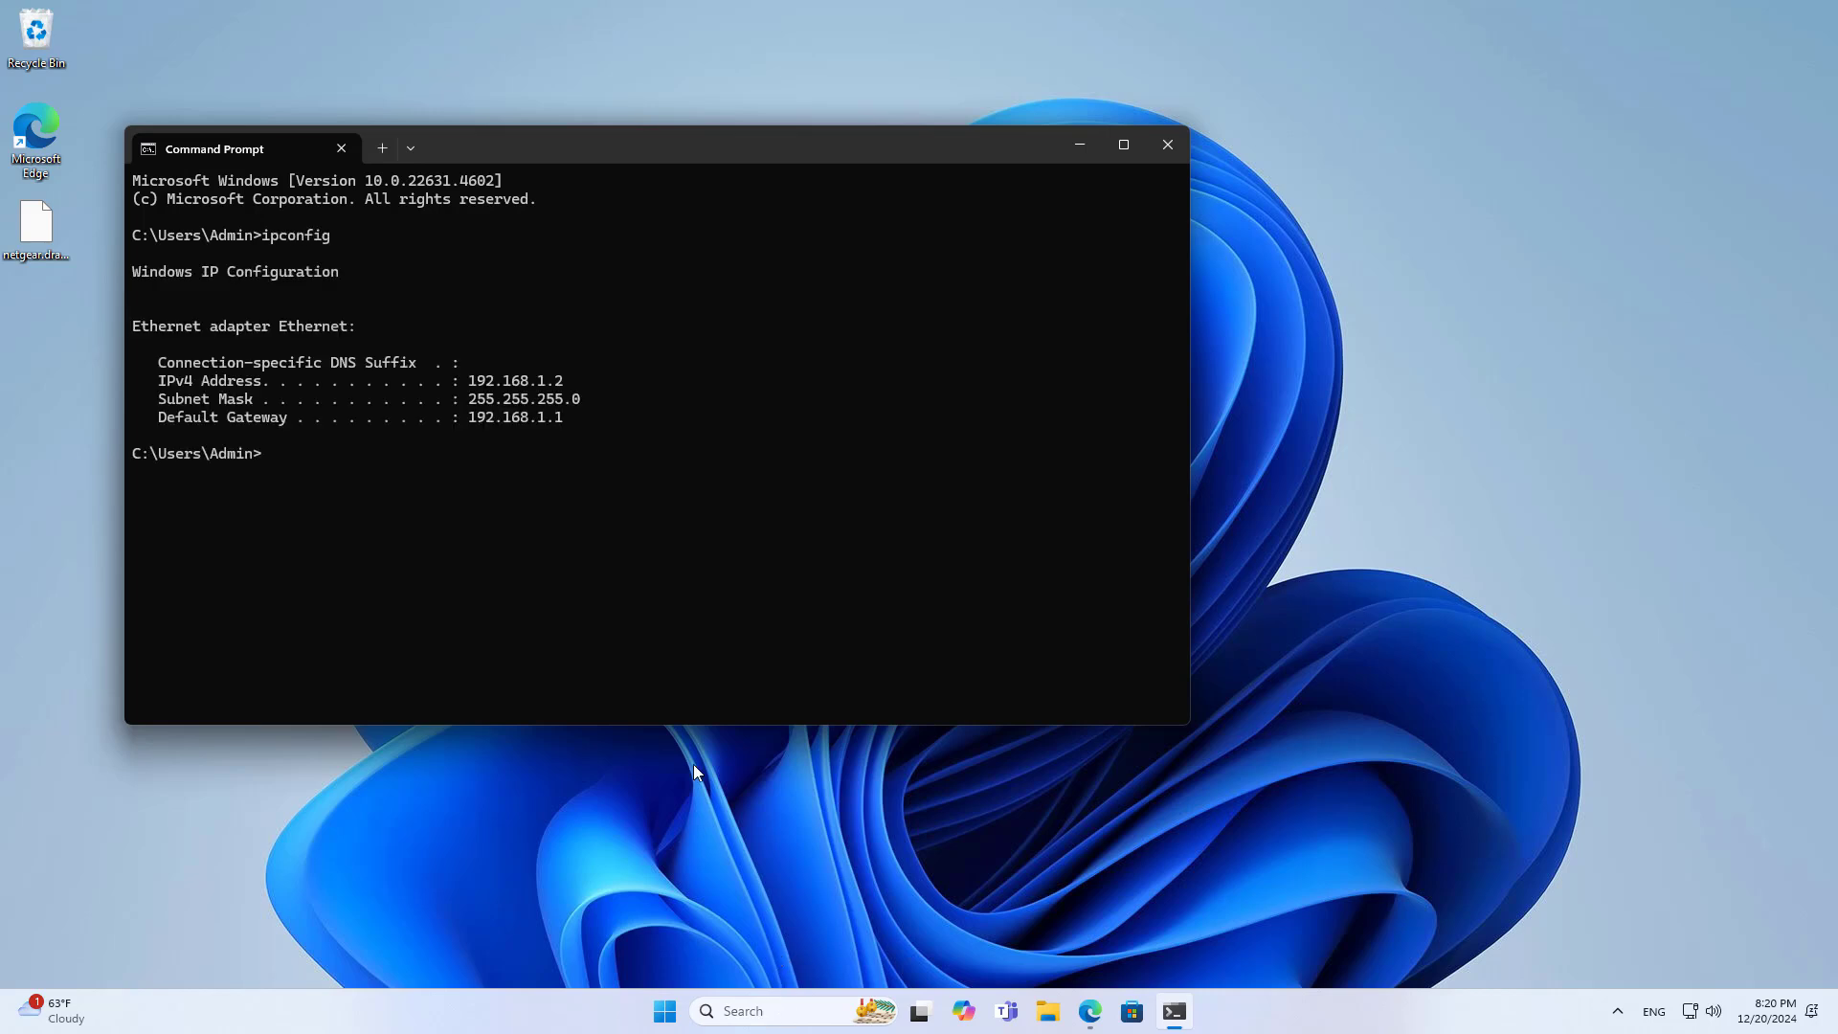
drag(472, 386, 555, 386)
Insert a Misc Title text shape beside Target PC in netgear.drawio and begin editing it
click(1090, 1011)
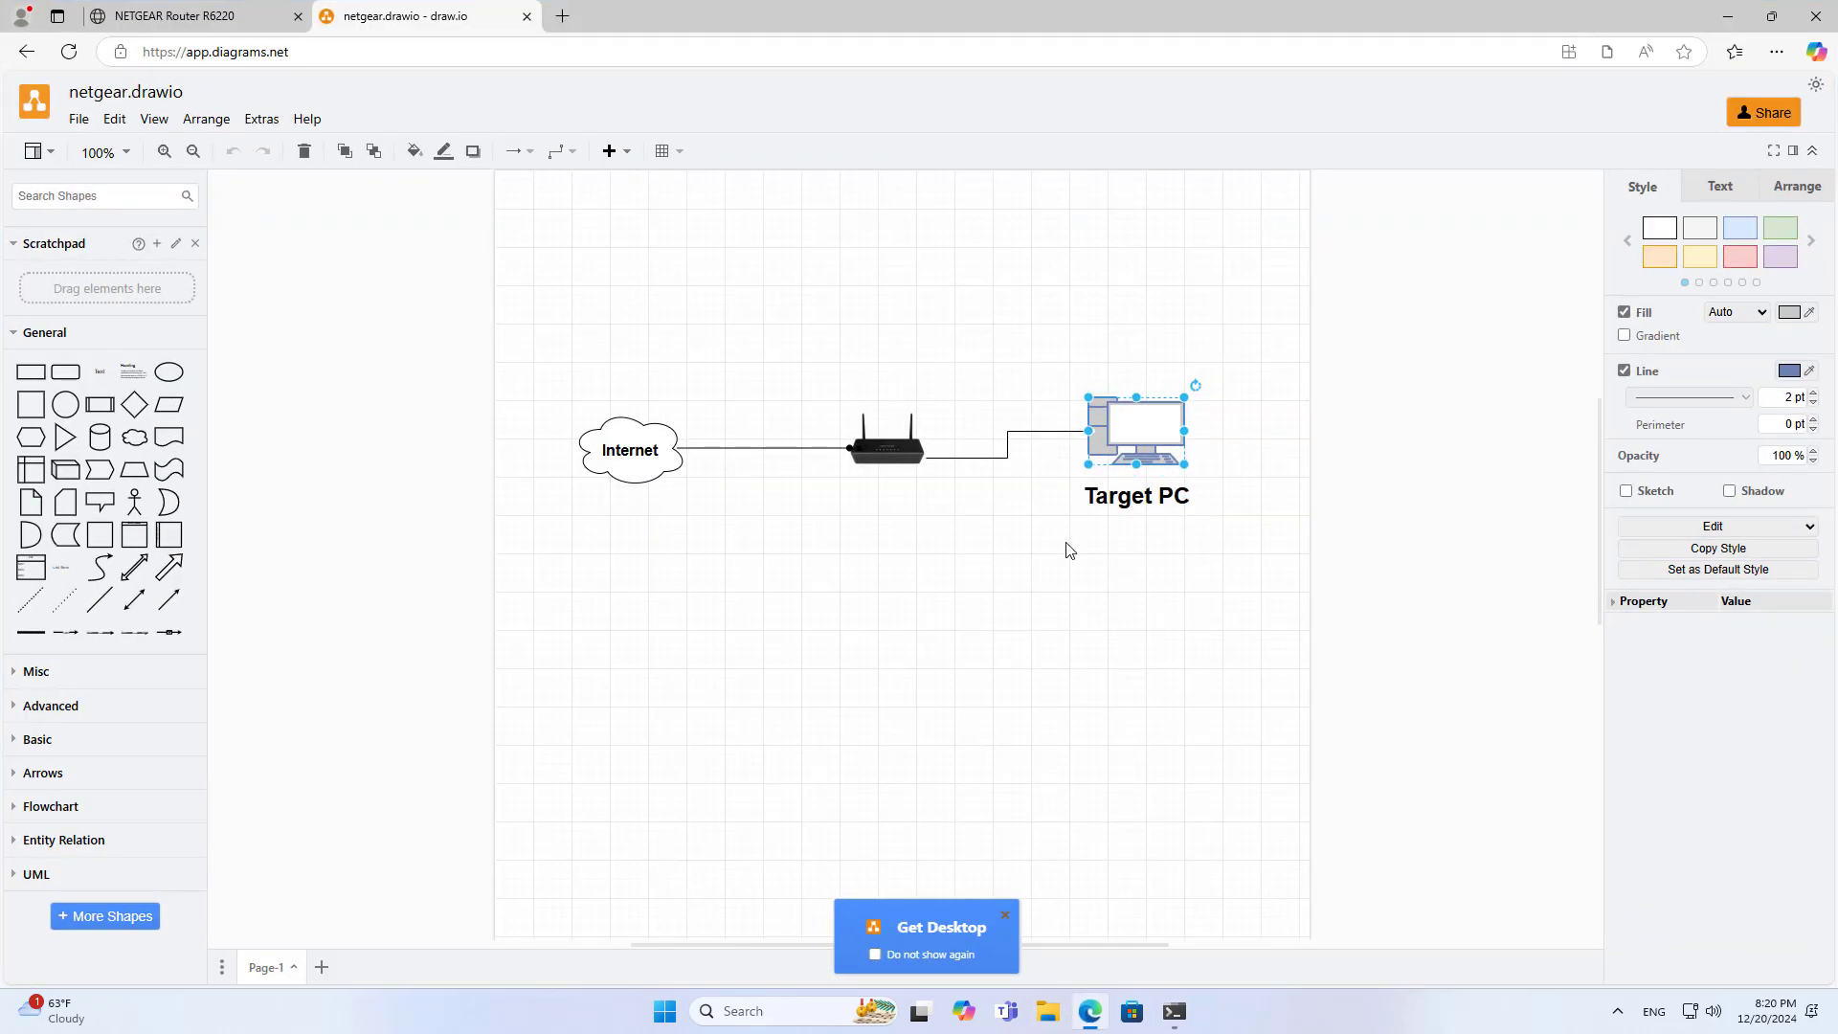
click(1070, 550)
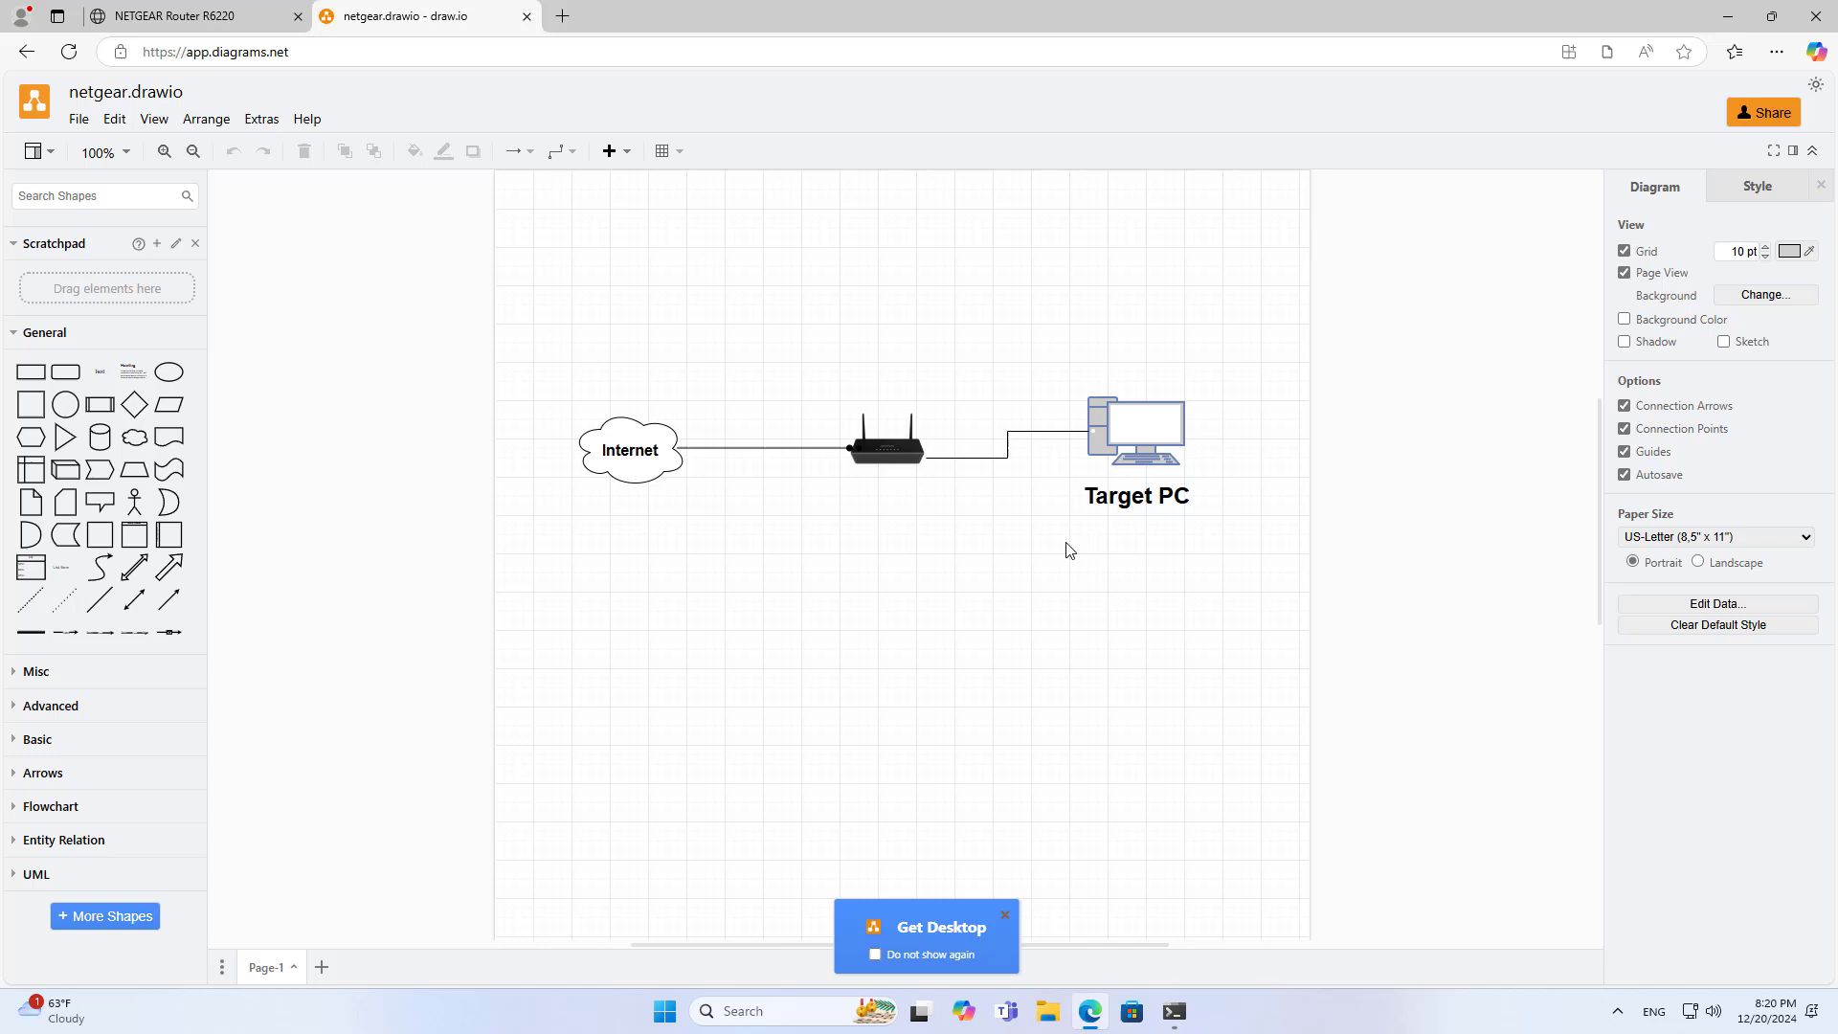
click(50, 676)
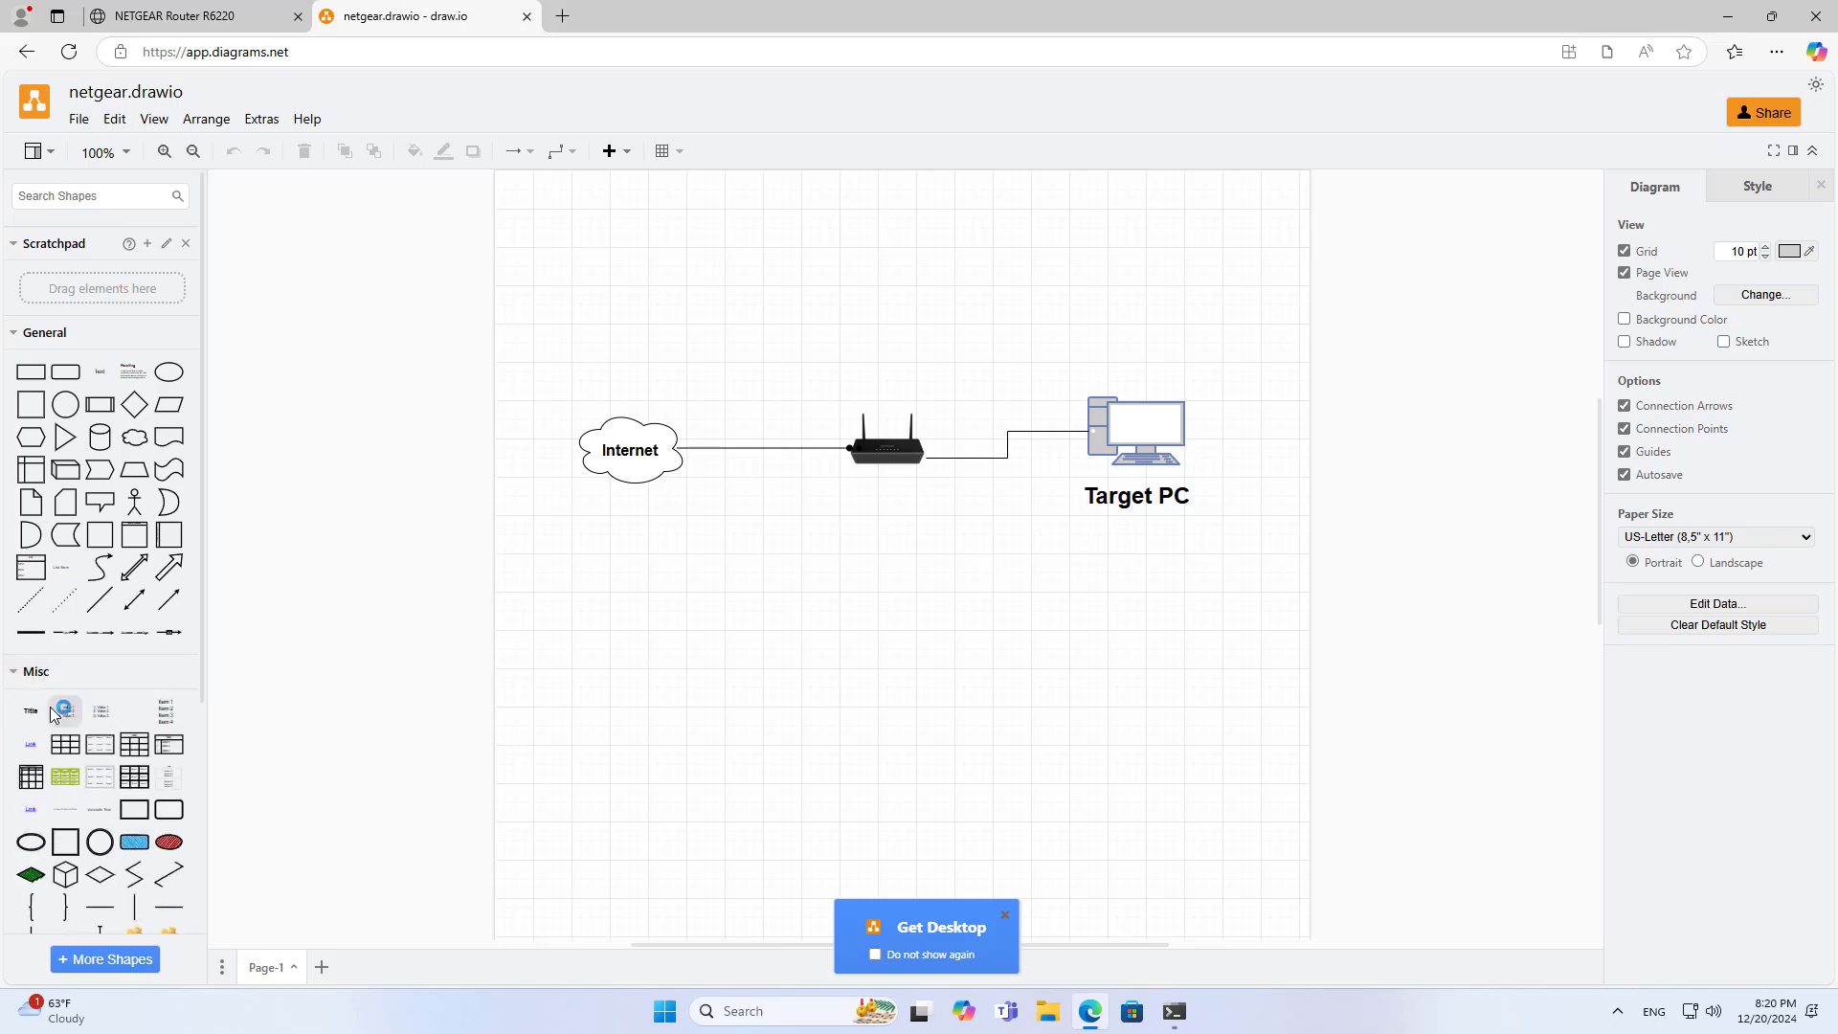
click(31, 710)
drag(888, 558, 1130, 323)
click(969, 159)
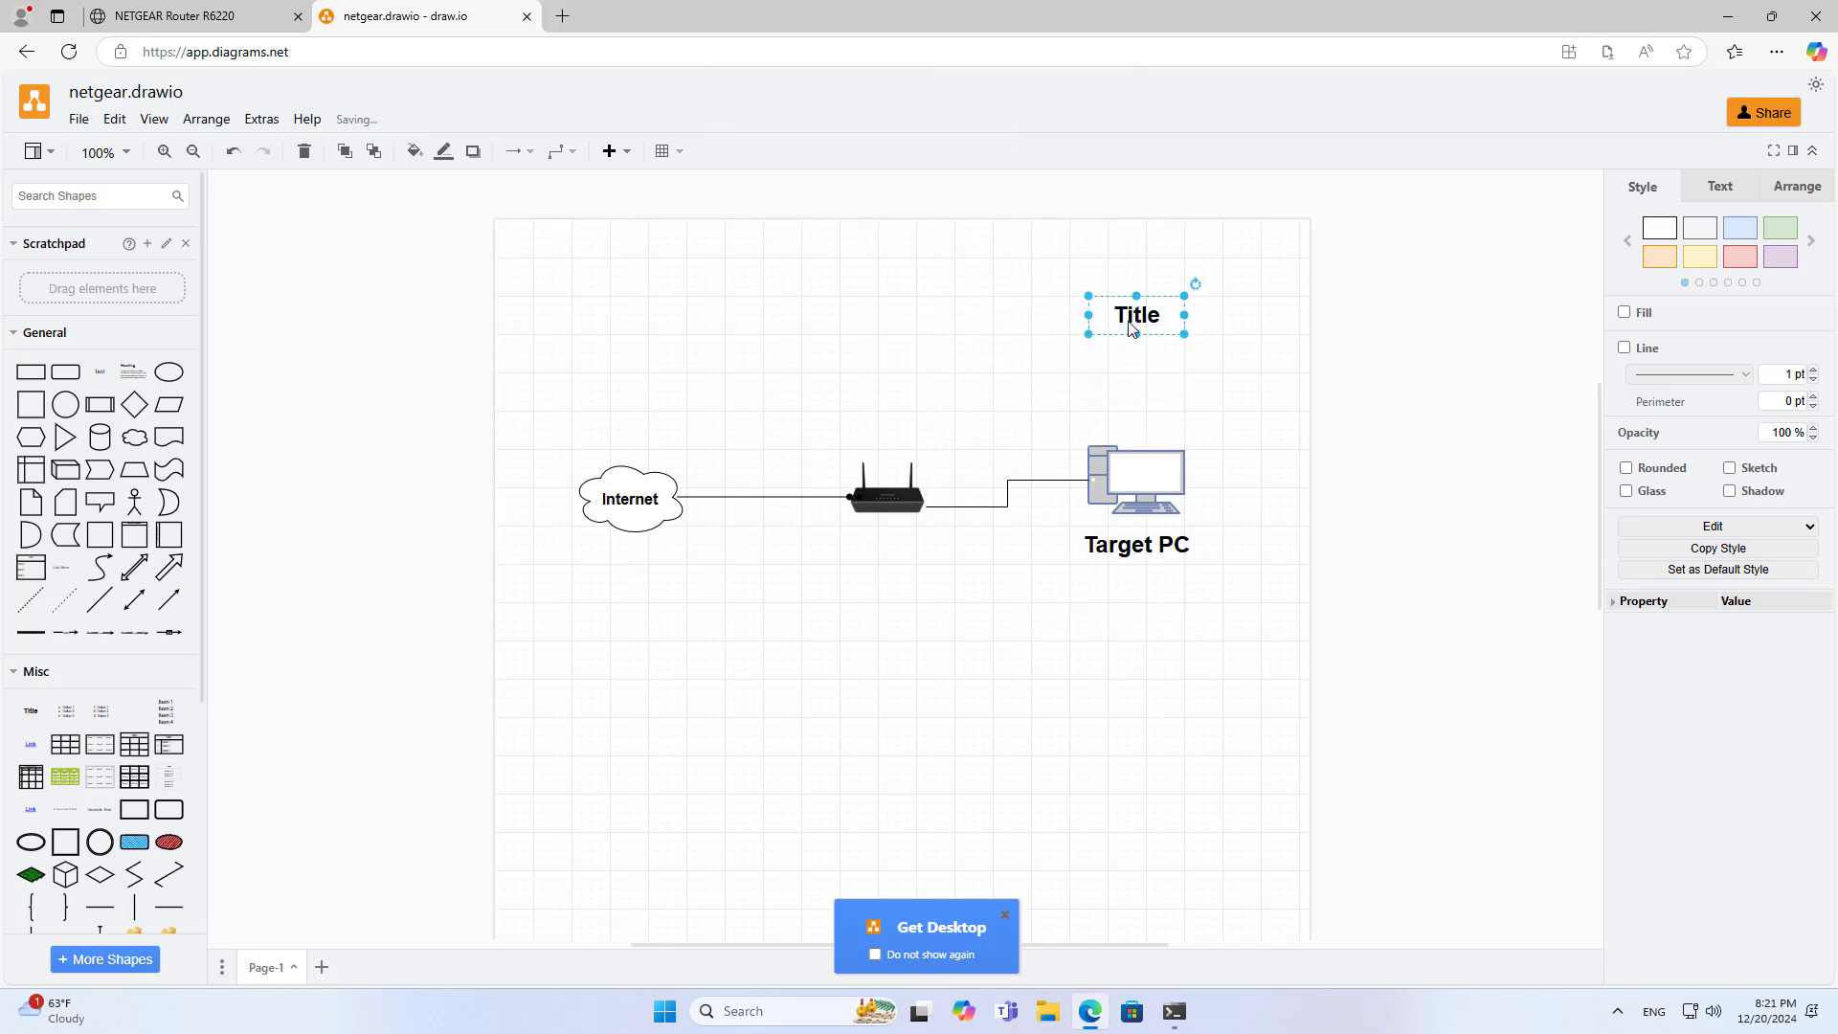
double_click(1137, 315)
Make the label read 'IP : 192.168.1.2' and move it below Target PC
text(IP : 192.168.1.2)
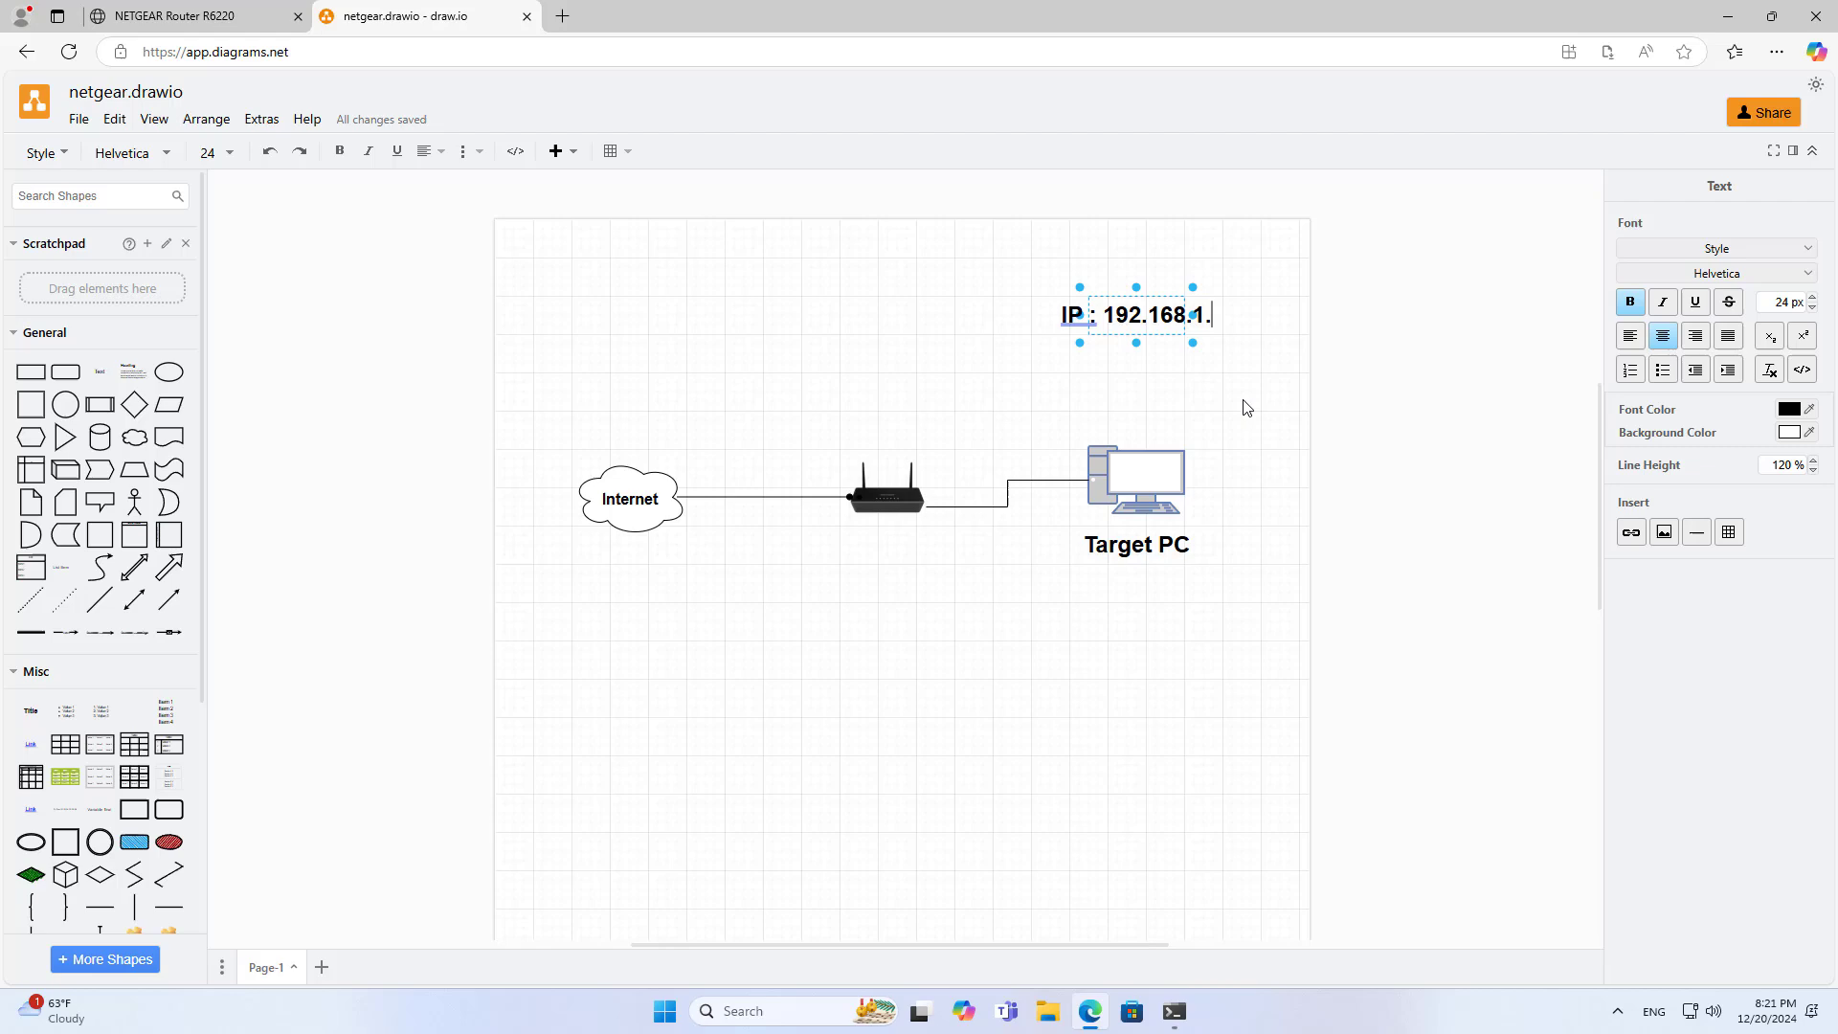
key(Escape)
drag(1137, 315, 1146, 592)
click(1138, 676)
Load google.com in a new tab to confirm Internet access
click(562, 16)
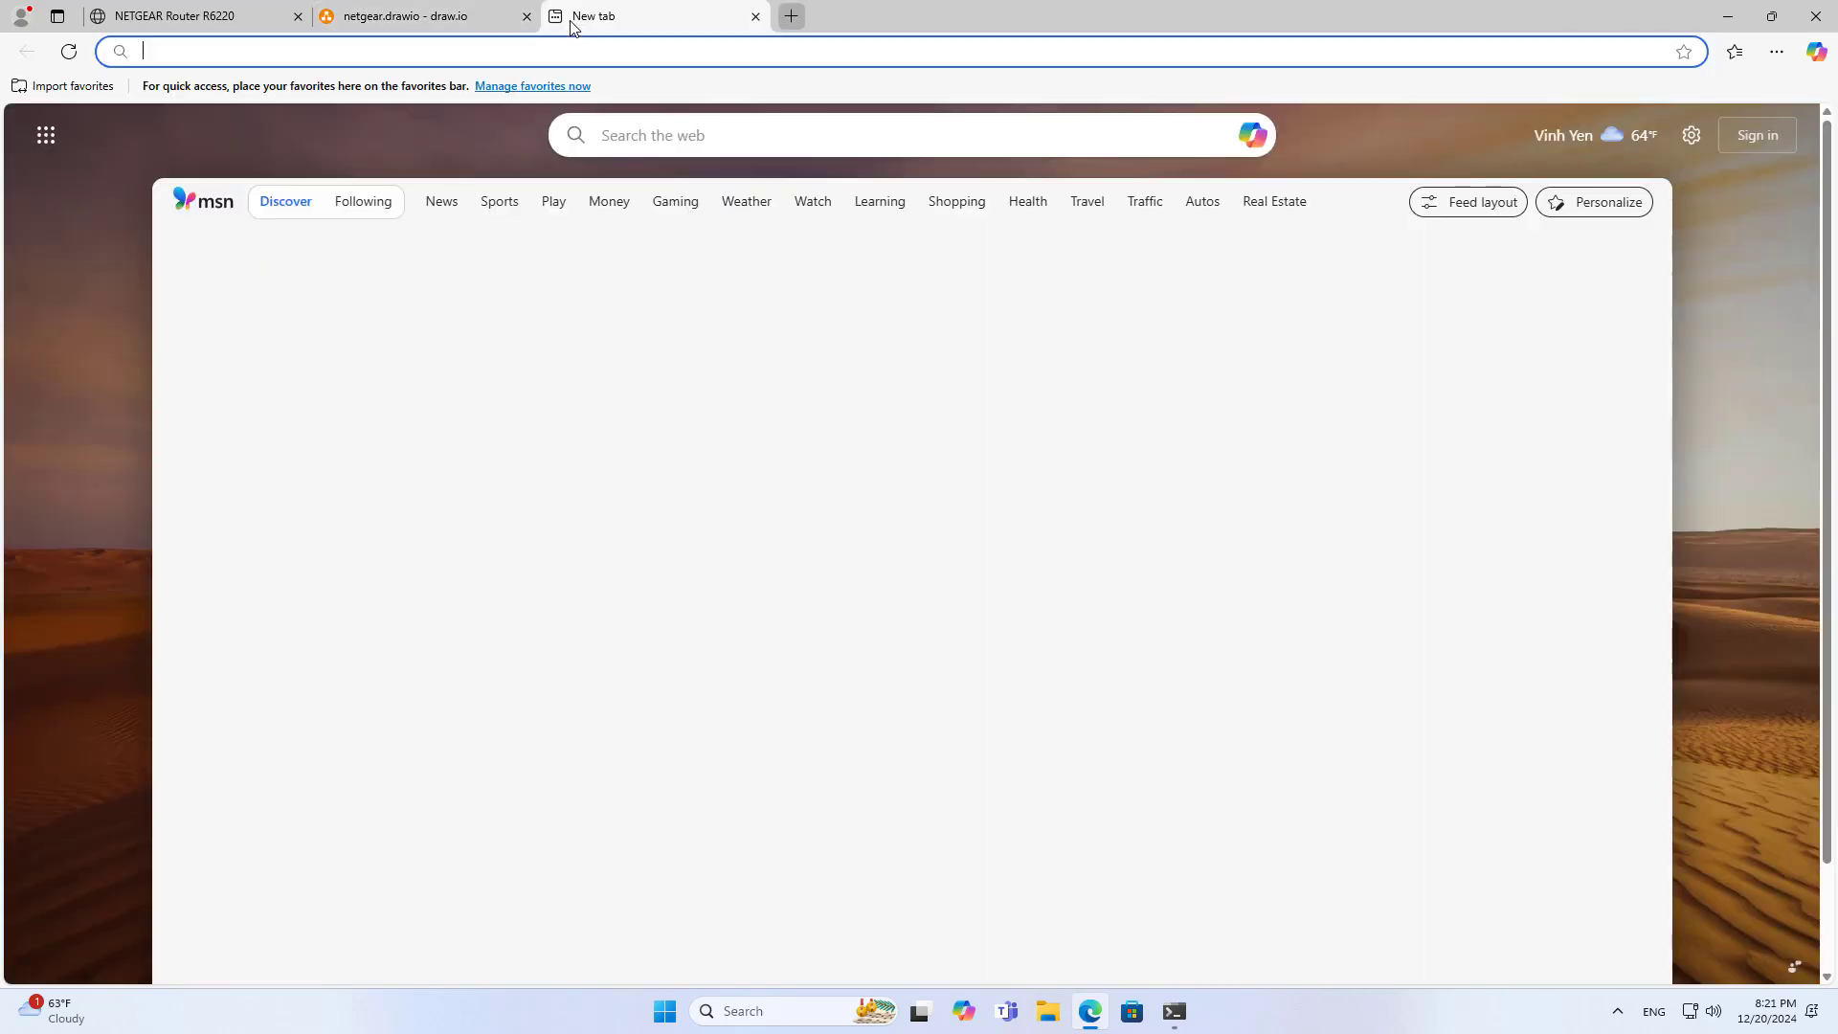
text(google.com)
key(Return)
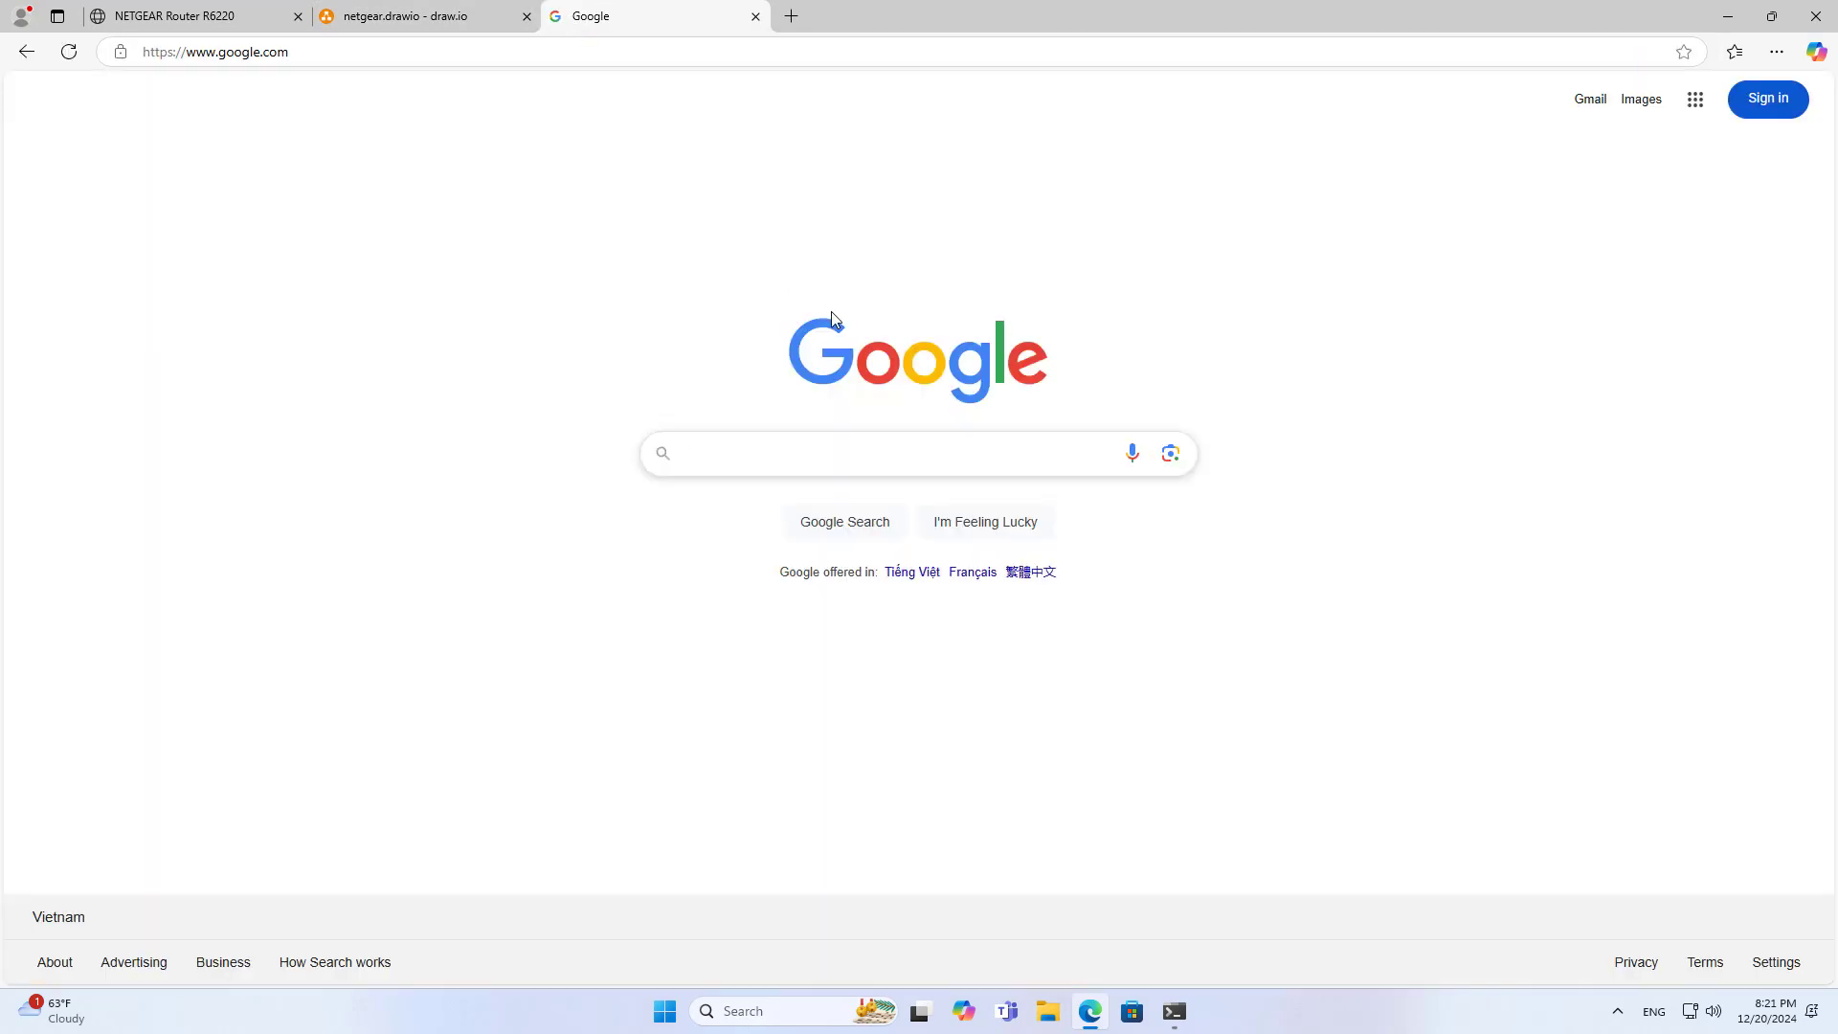
key(ctrl+shift+Tab)
Add a Title text label reading 'Internet OK' below the IP label
click(1109, 589)
click(31, 710)
drag(895, 548, 1149, 632)
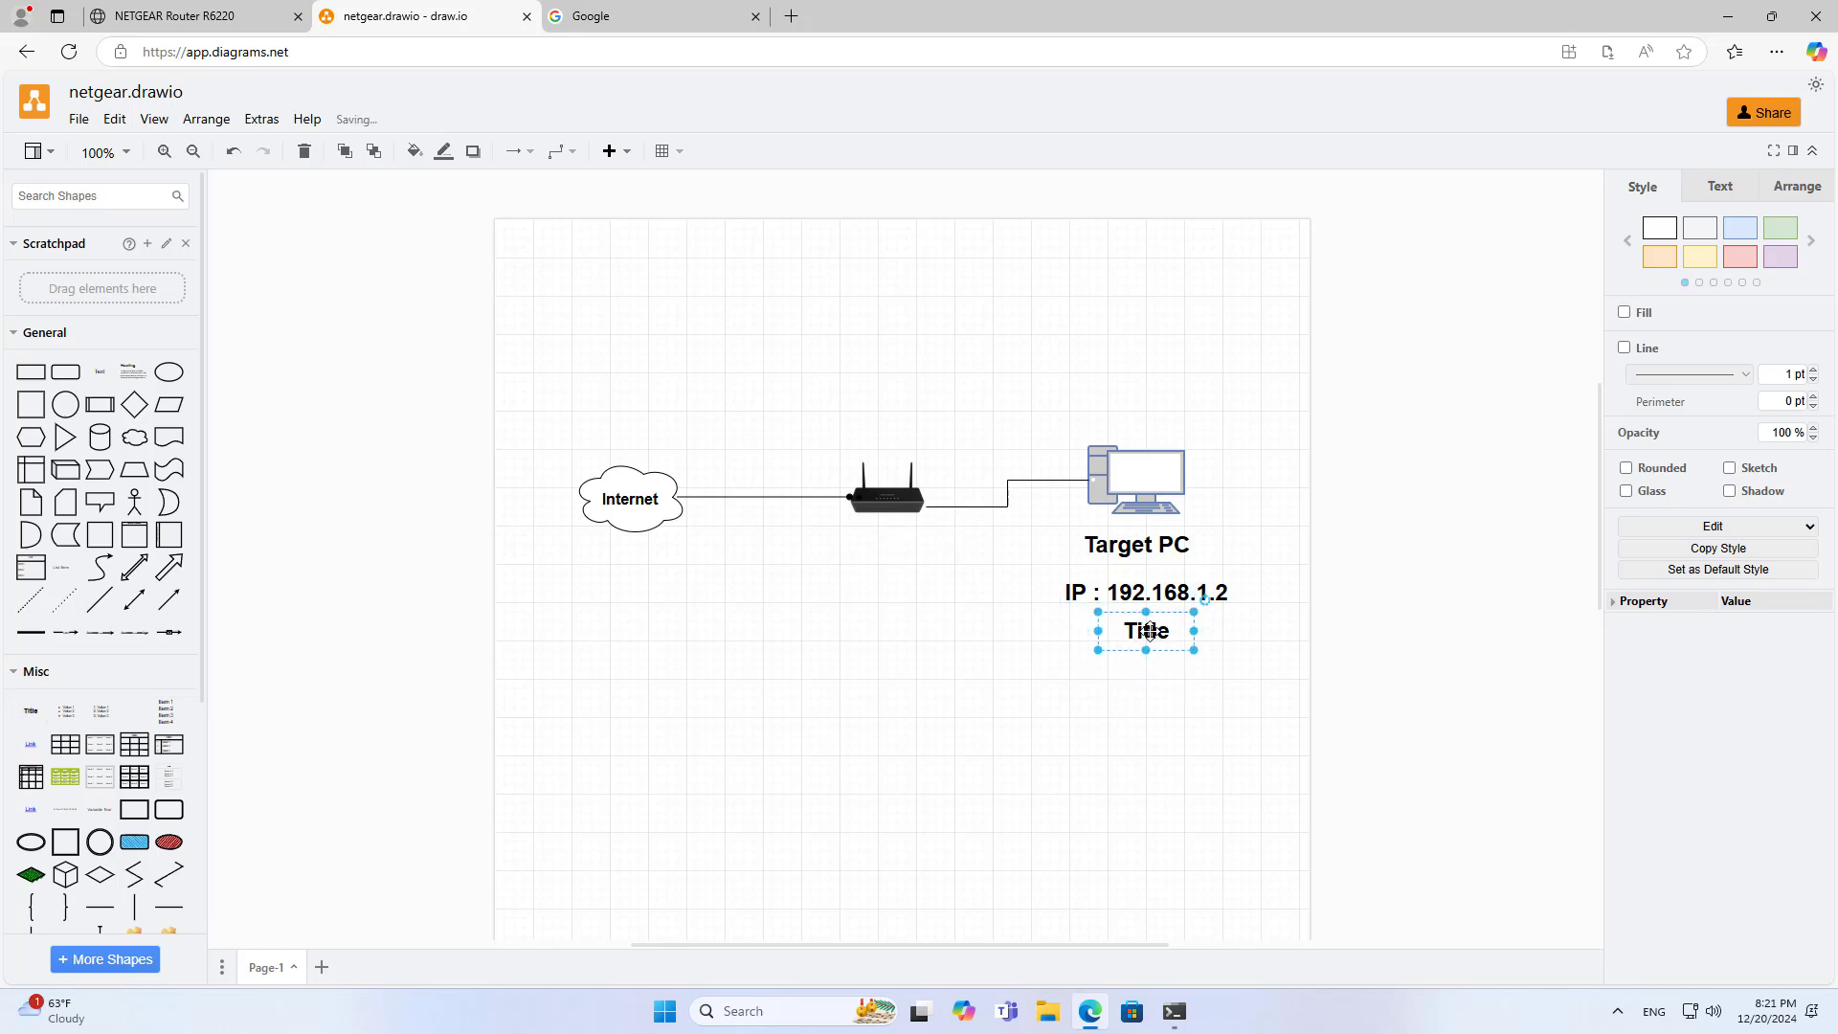
text(Internet OK)
key(Escape)
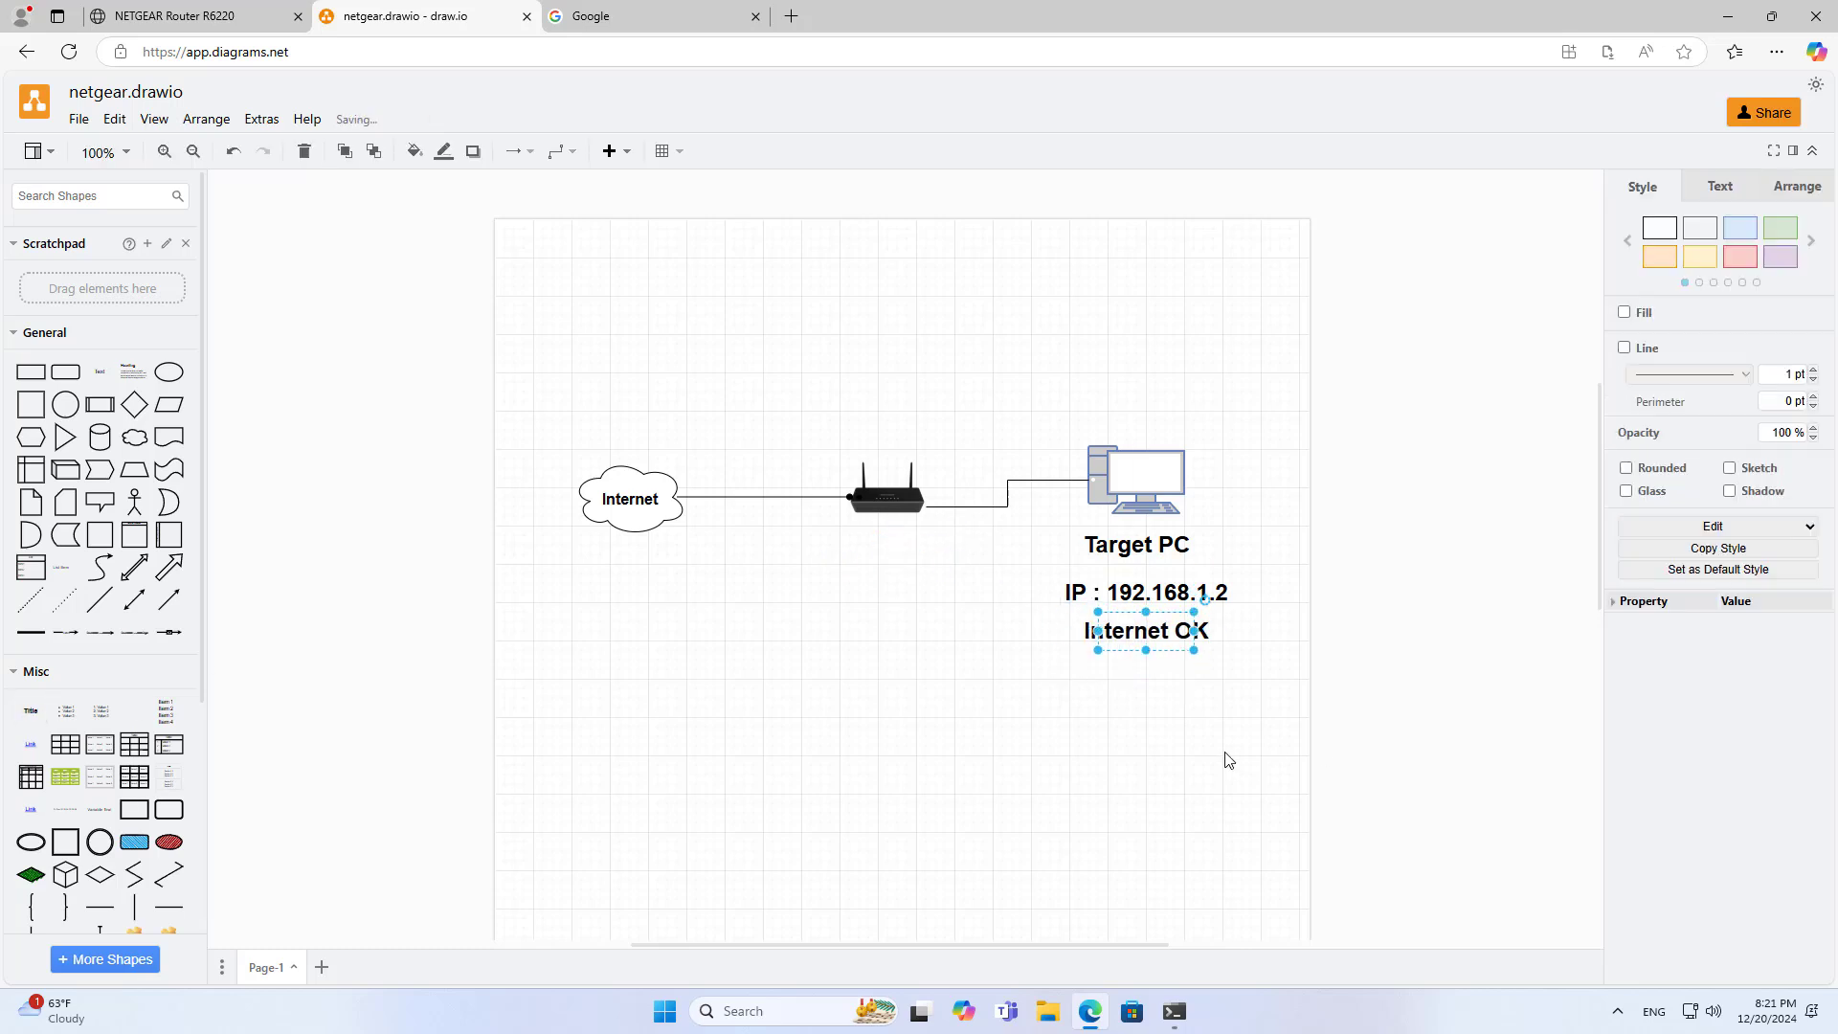
click(1229, 761)
click(1166, 633)
Open the router's Setup > LAN Setup page and locate Address Reservation
click(257, 29)
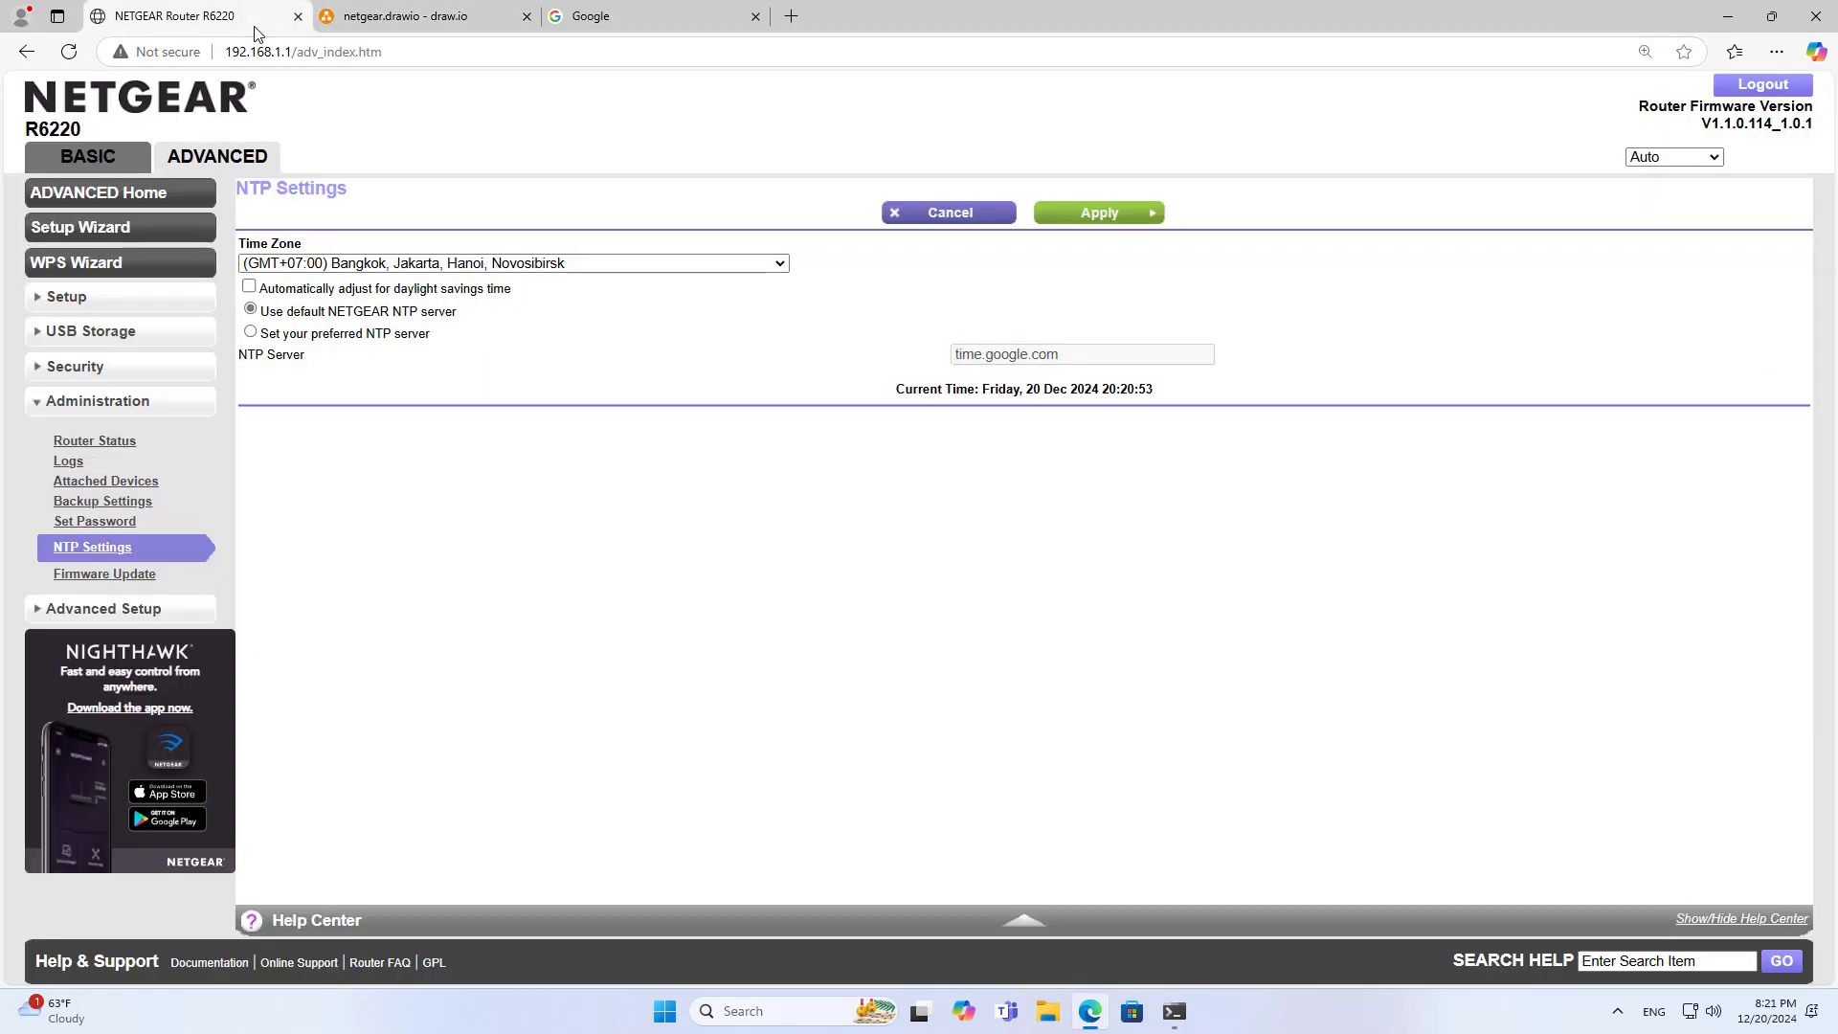
click(69, 298)
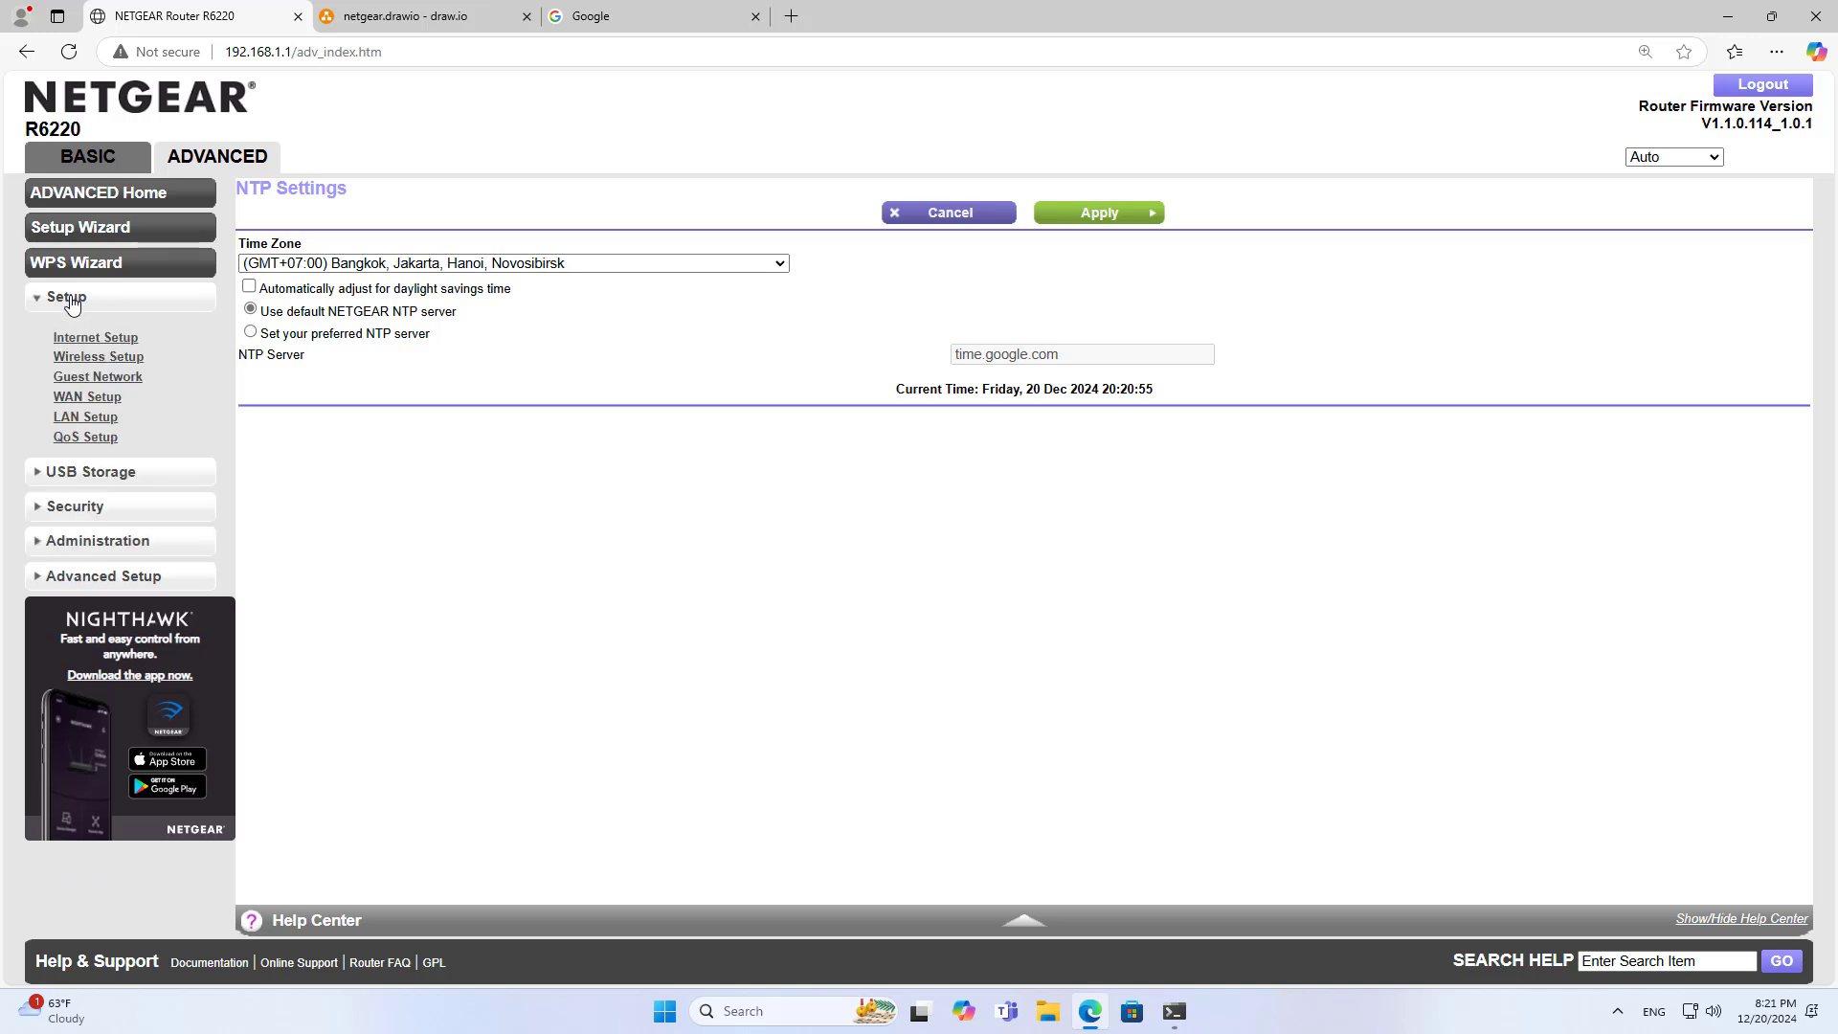
click(85, 418)
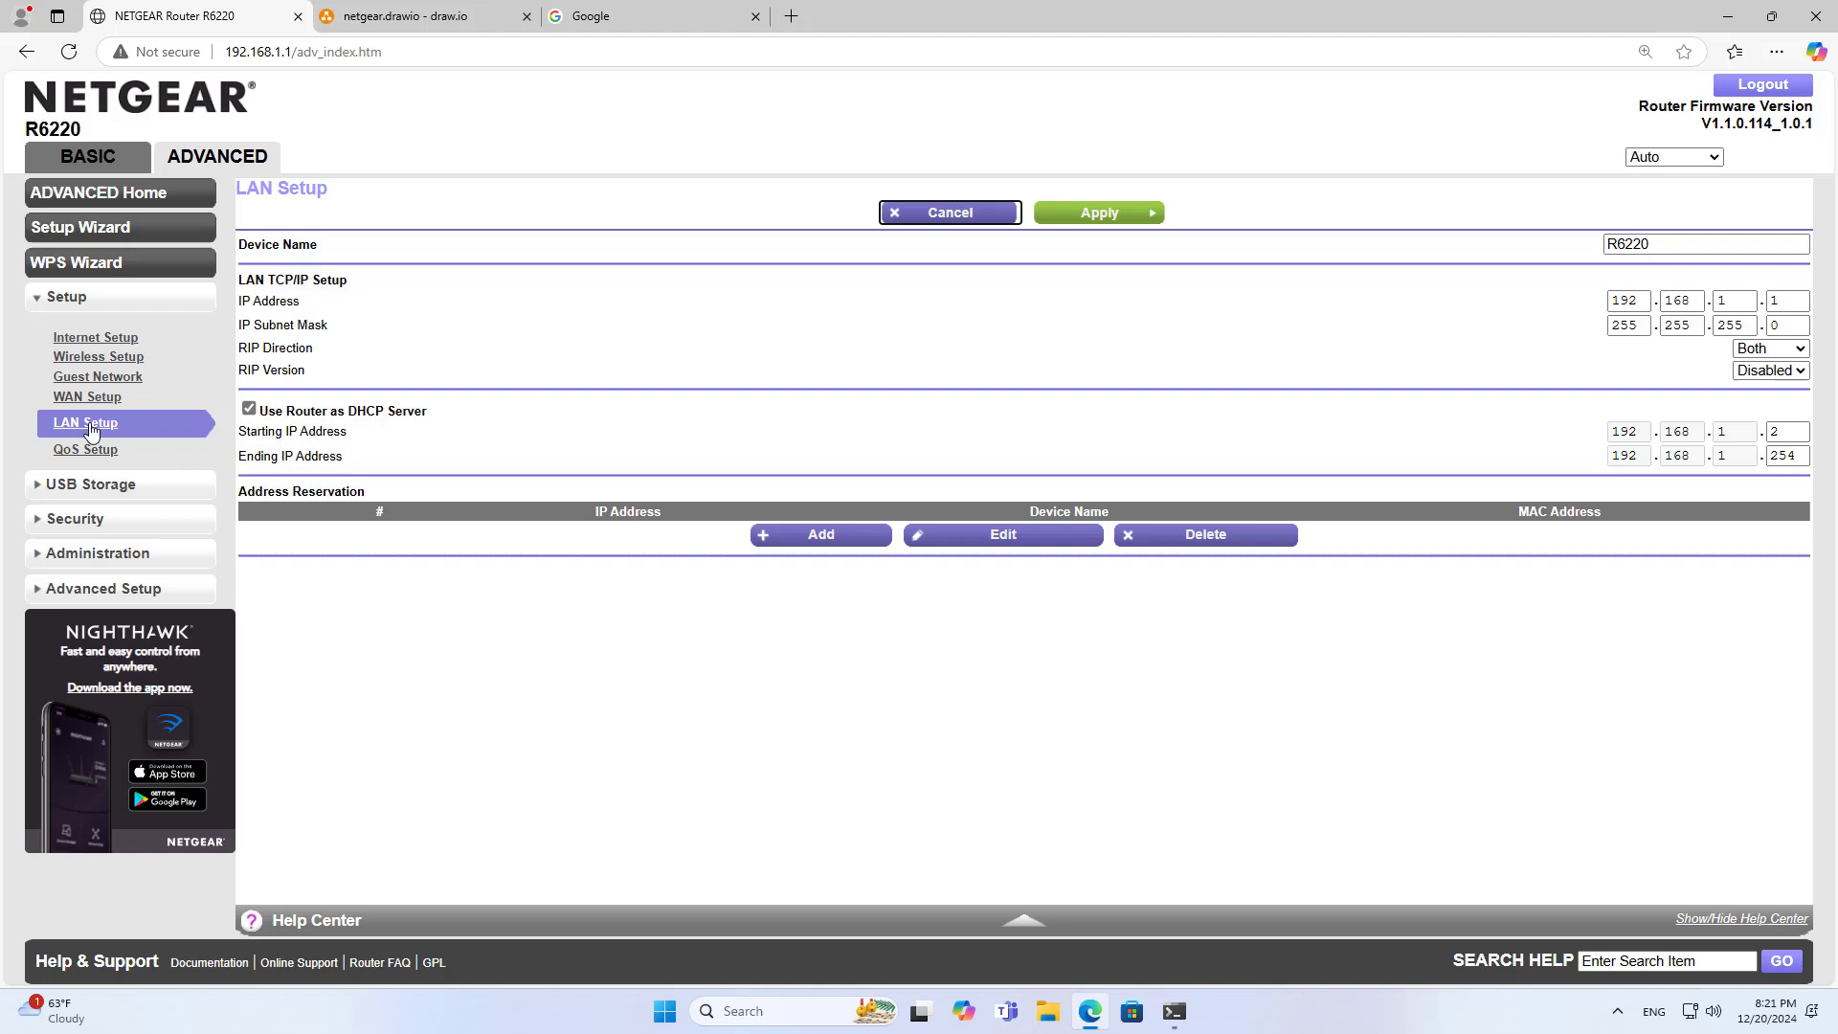
click(365, 499)
drag(364, 499, 238, 494)
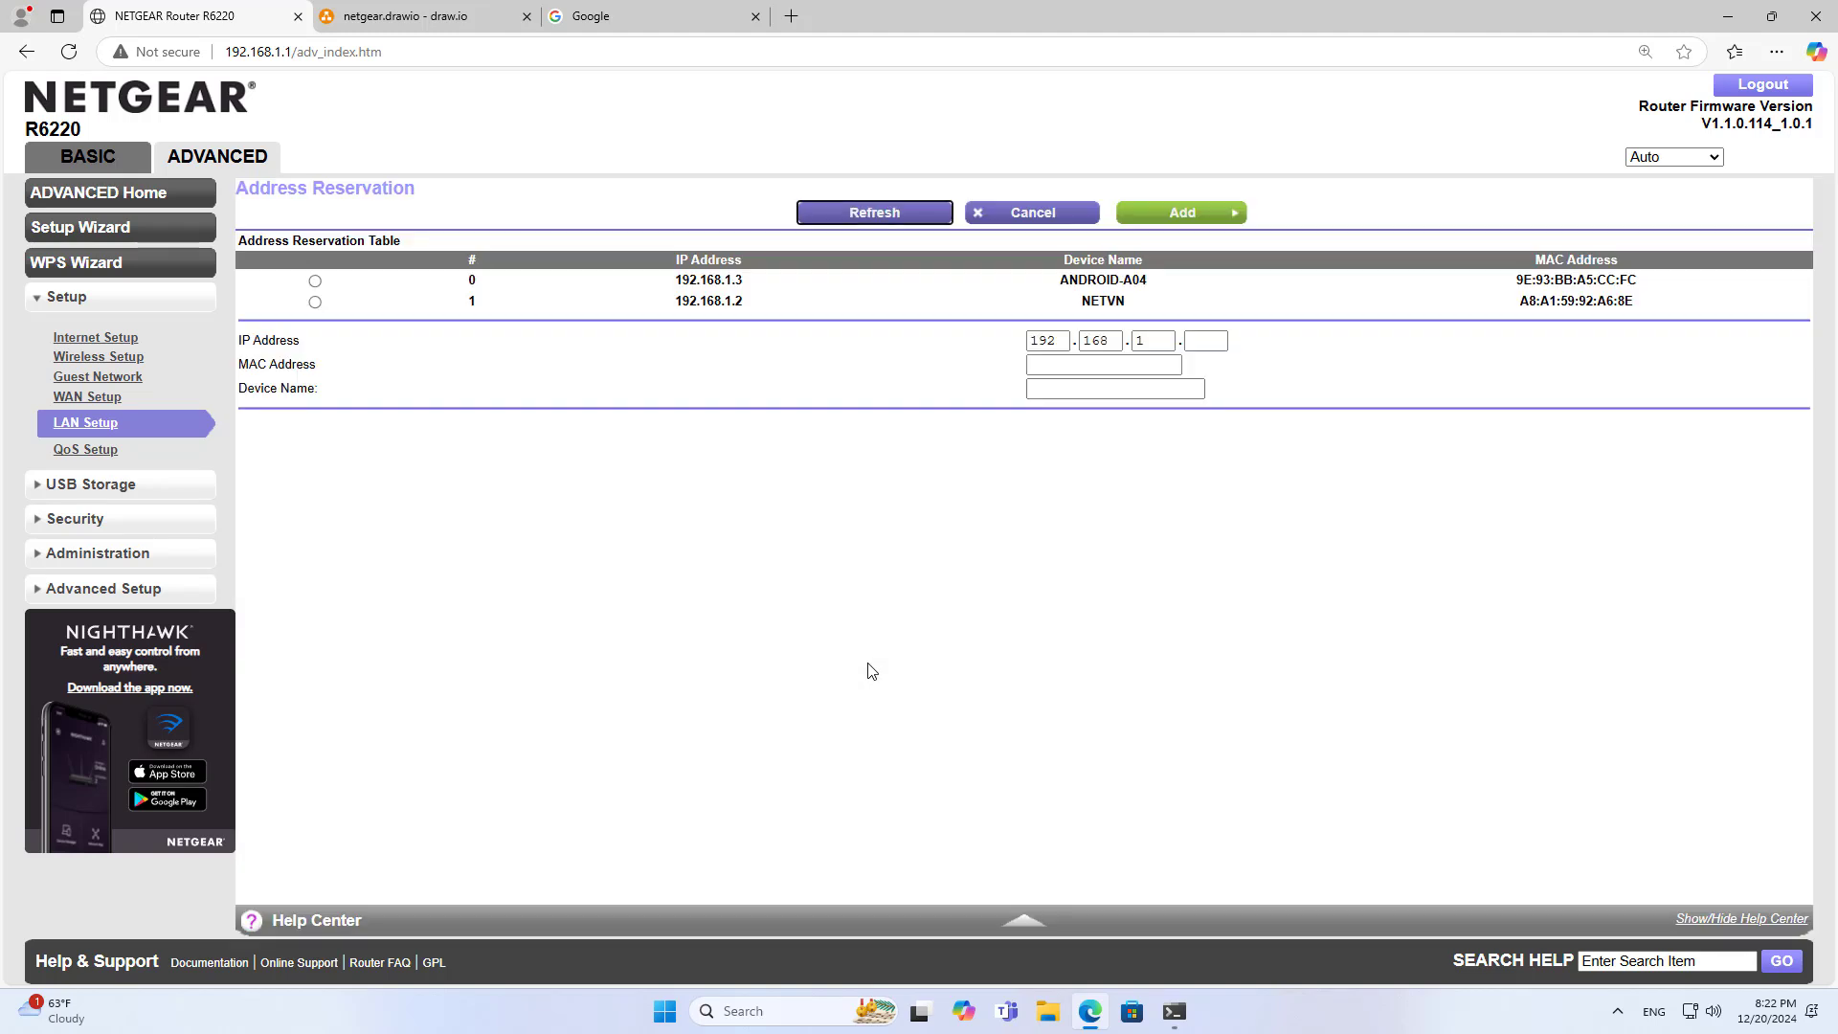
Reserve 192.168.1.2 for the selected device, renaming it Target PC
double_click(1111, 299)
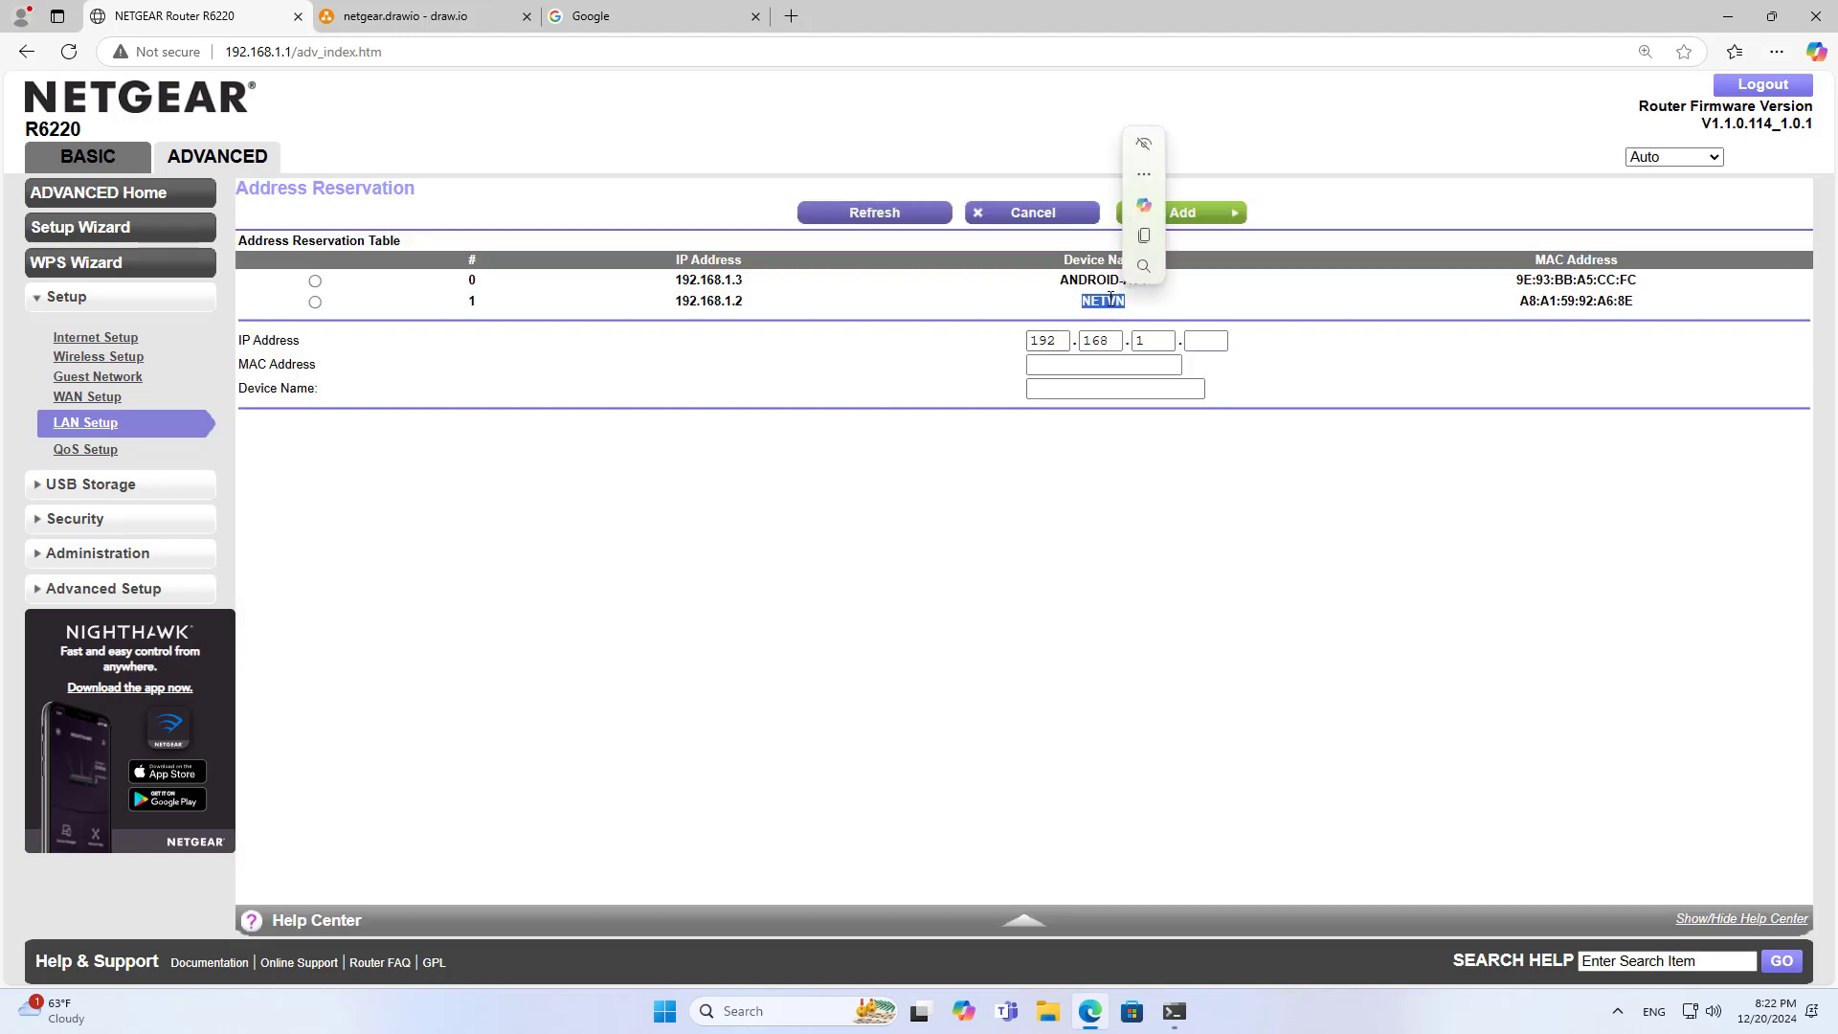
double_click(725, 302)
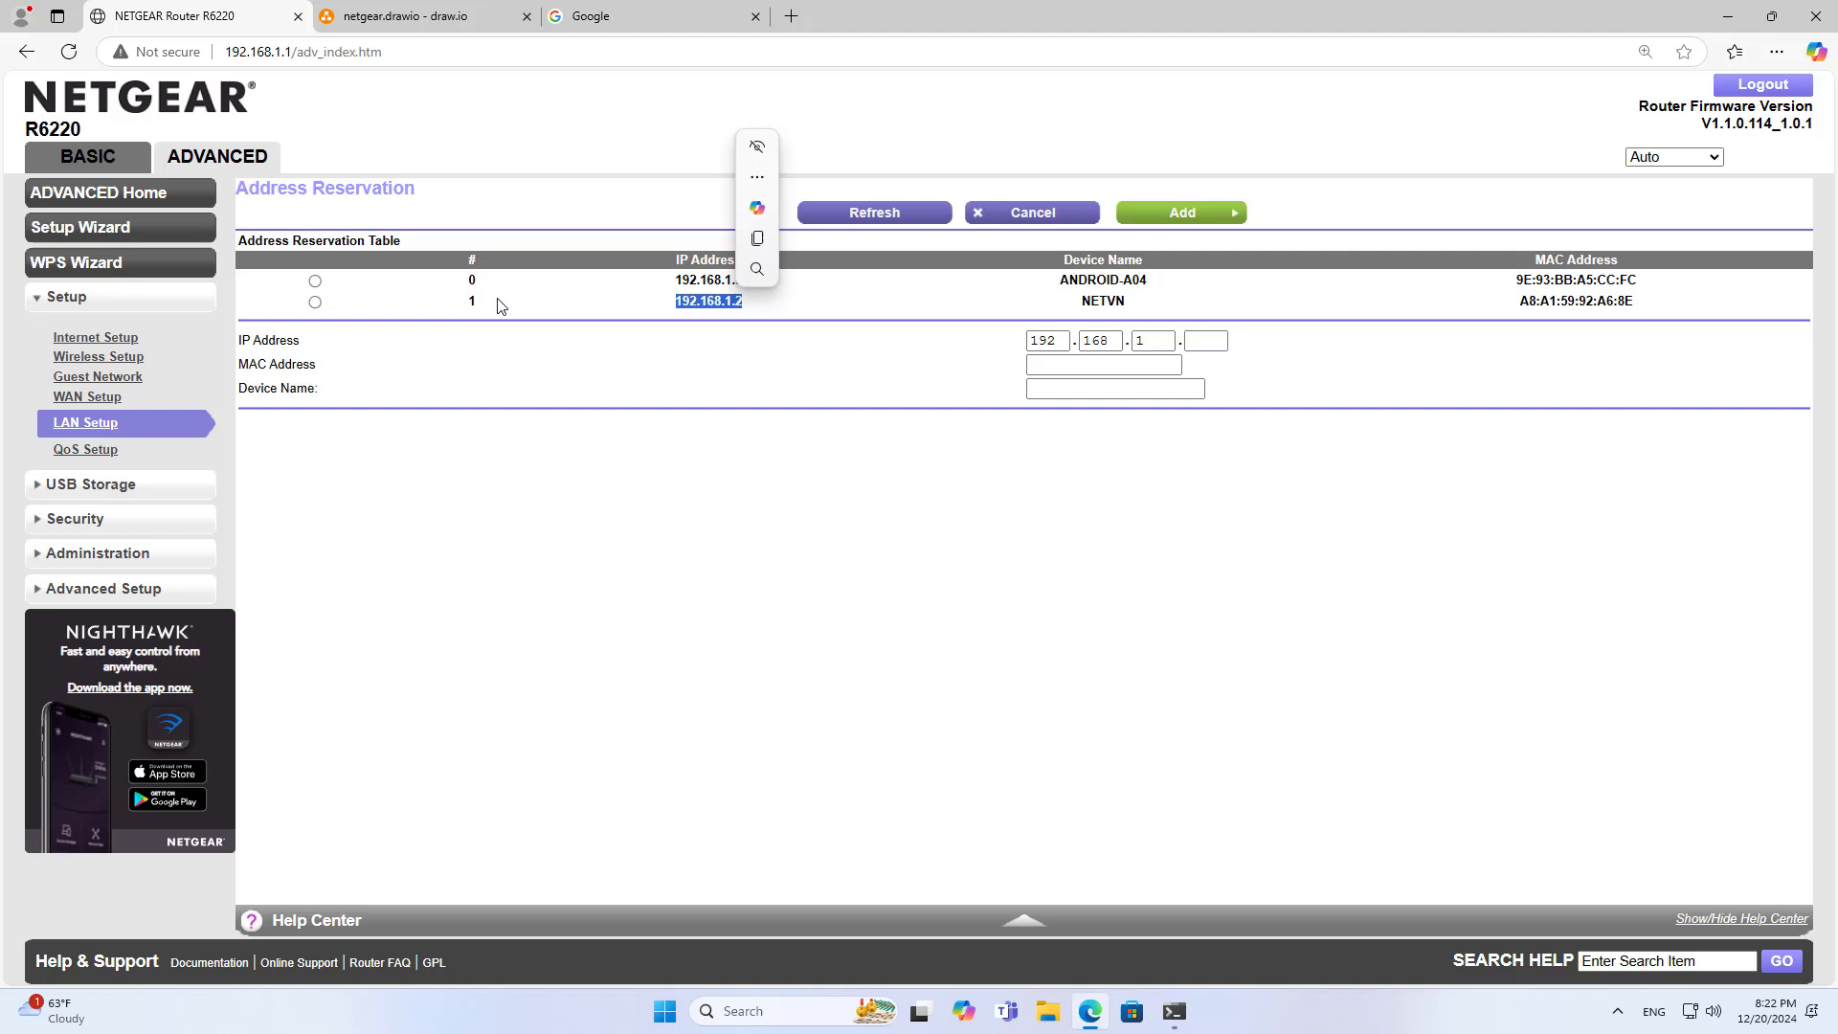
click(316, 303)
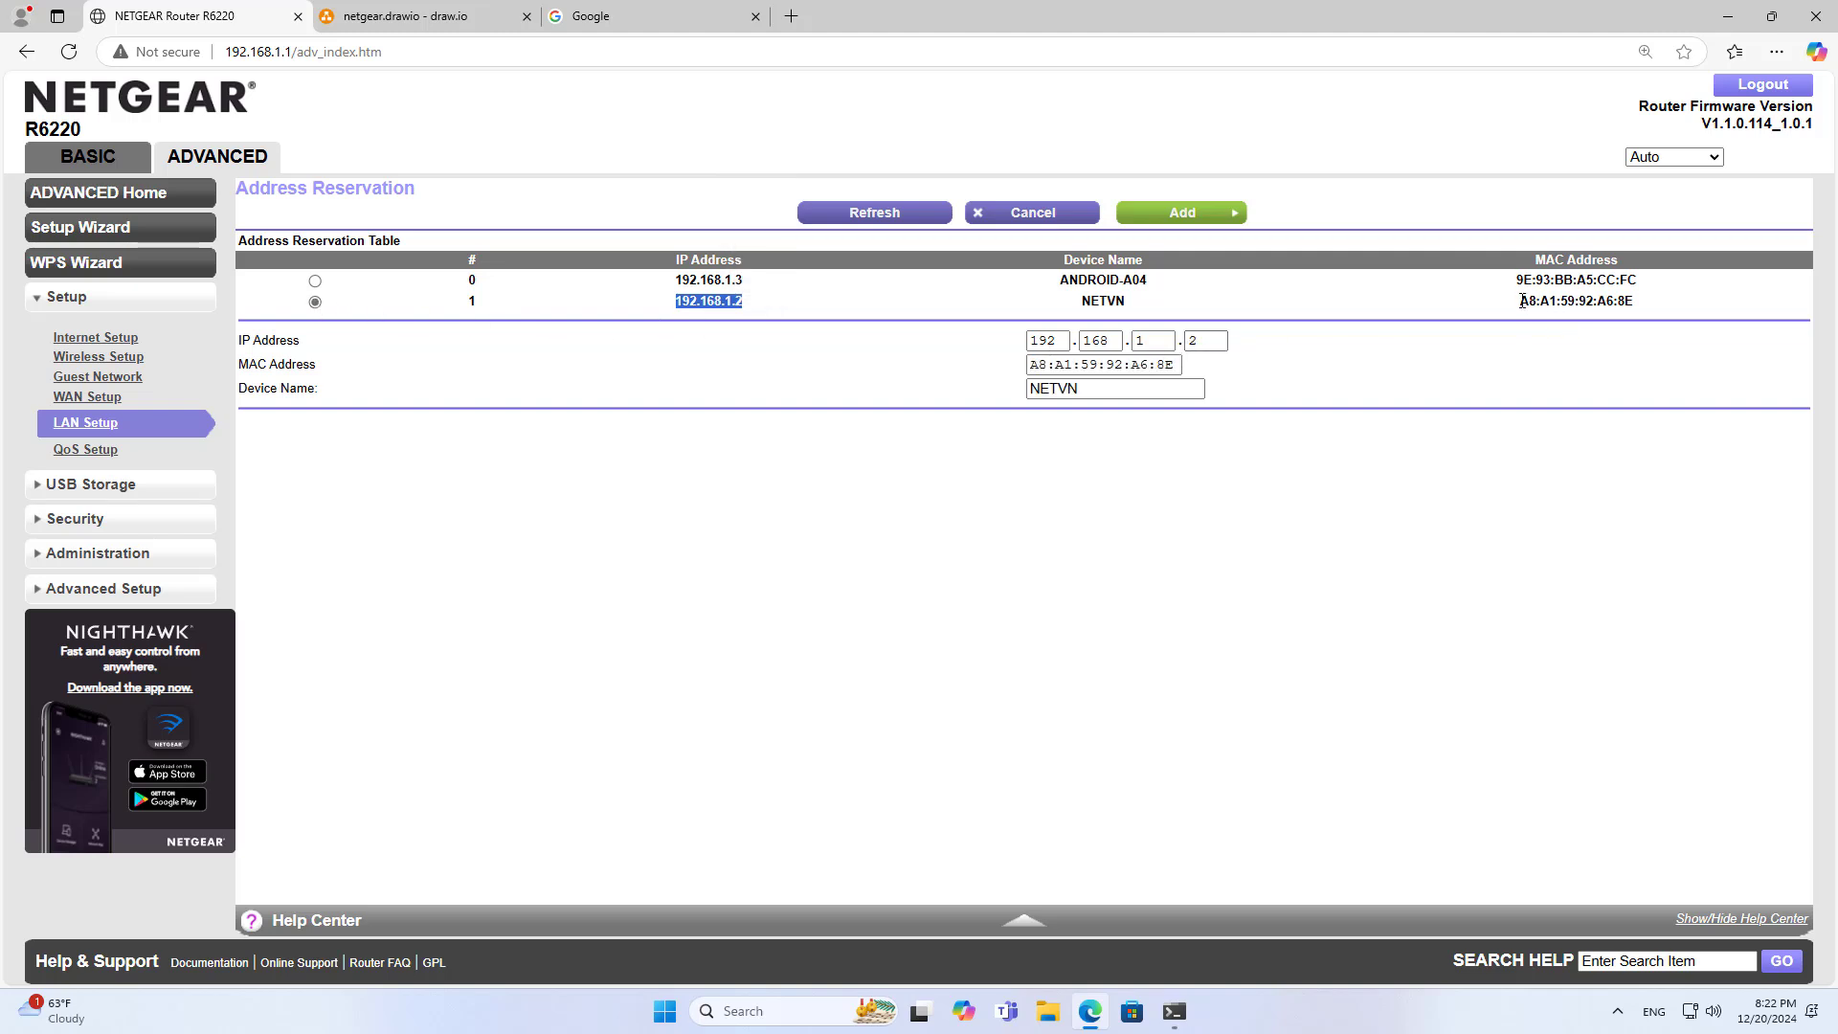
drag(1523, 301, 1639, 305)
click(1133, 388)
double_click(1132, 386)
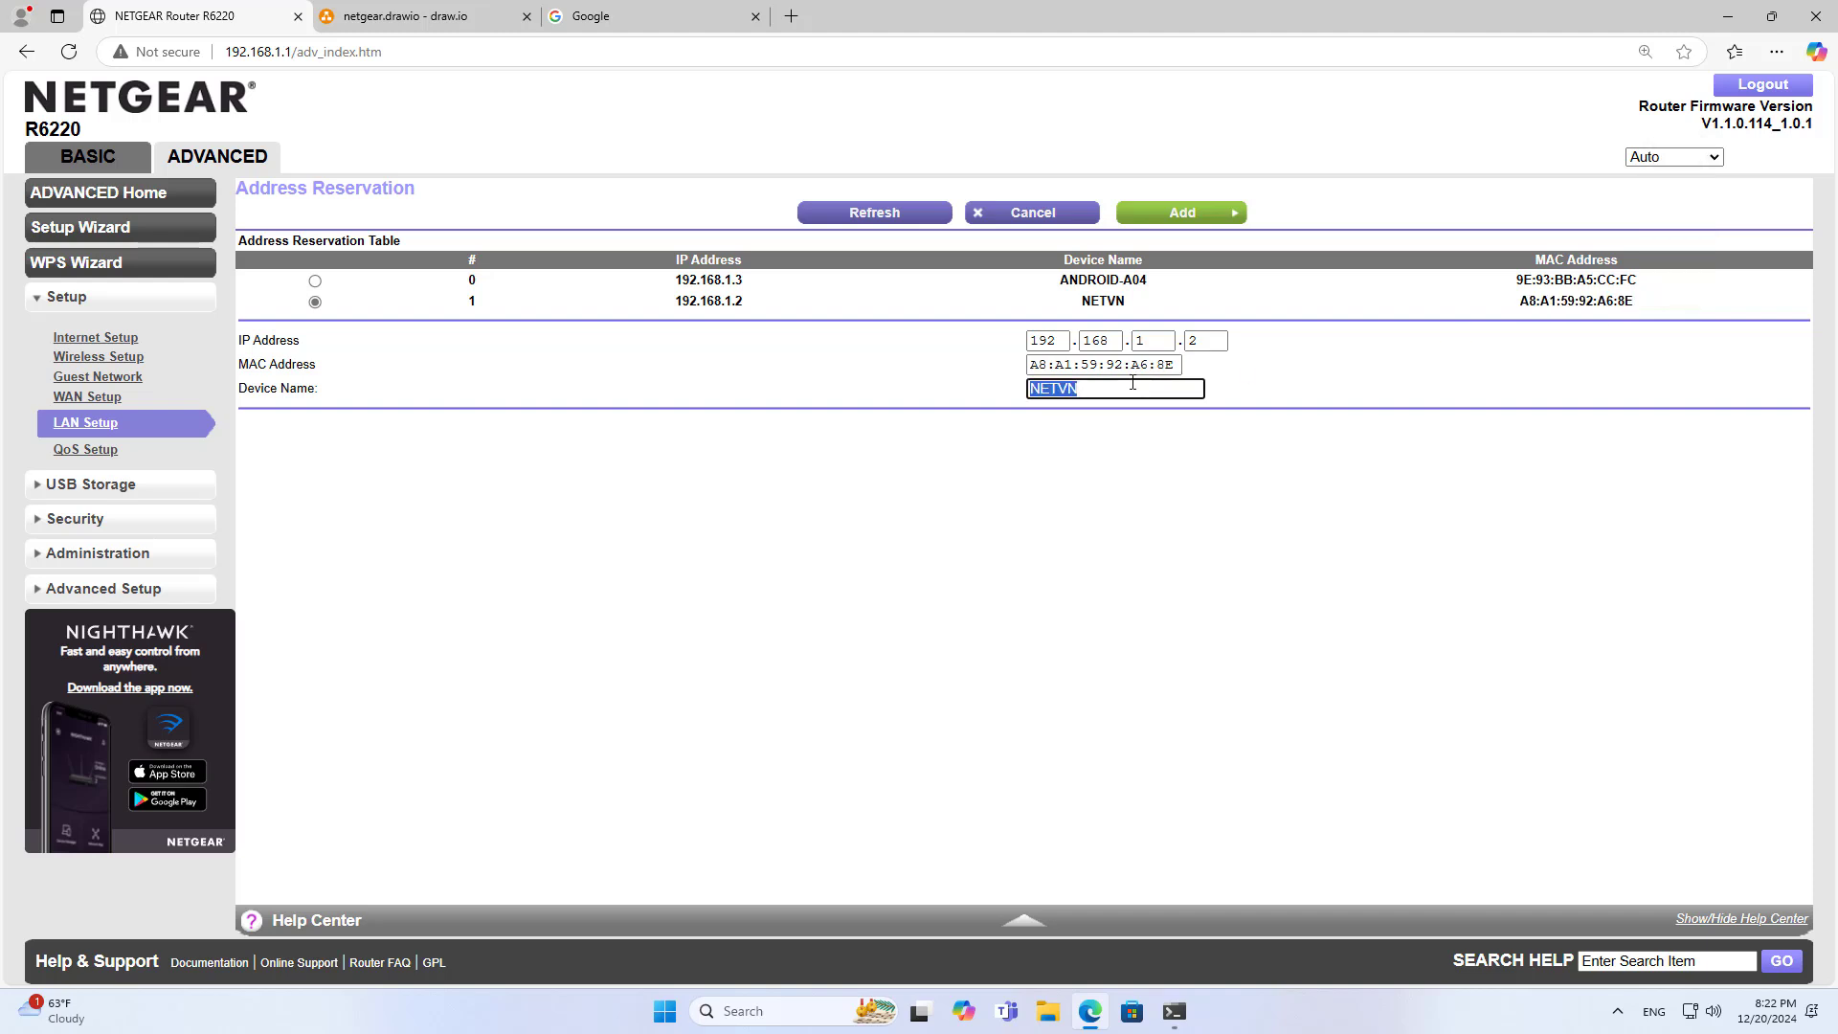
text(Target PC)
key(ctrl+a)
click(1201, 336)
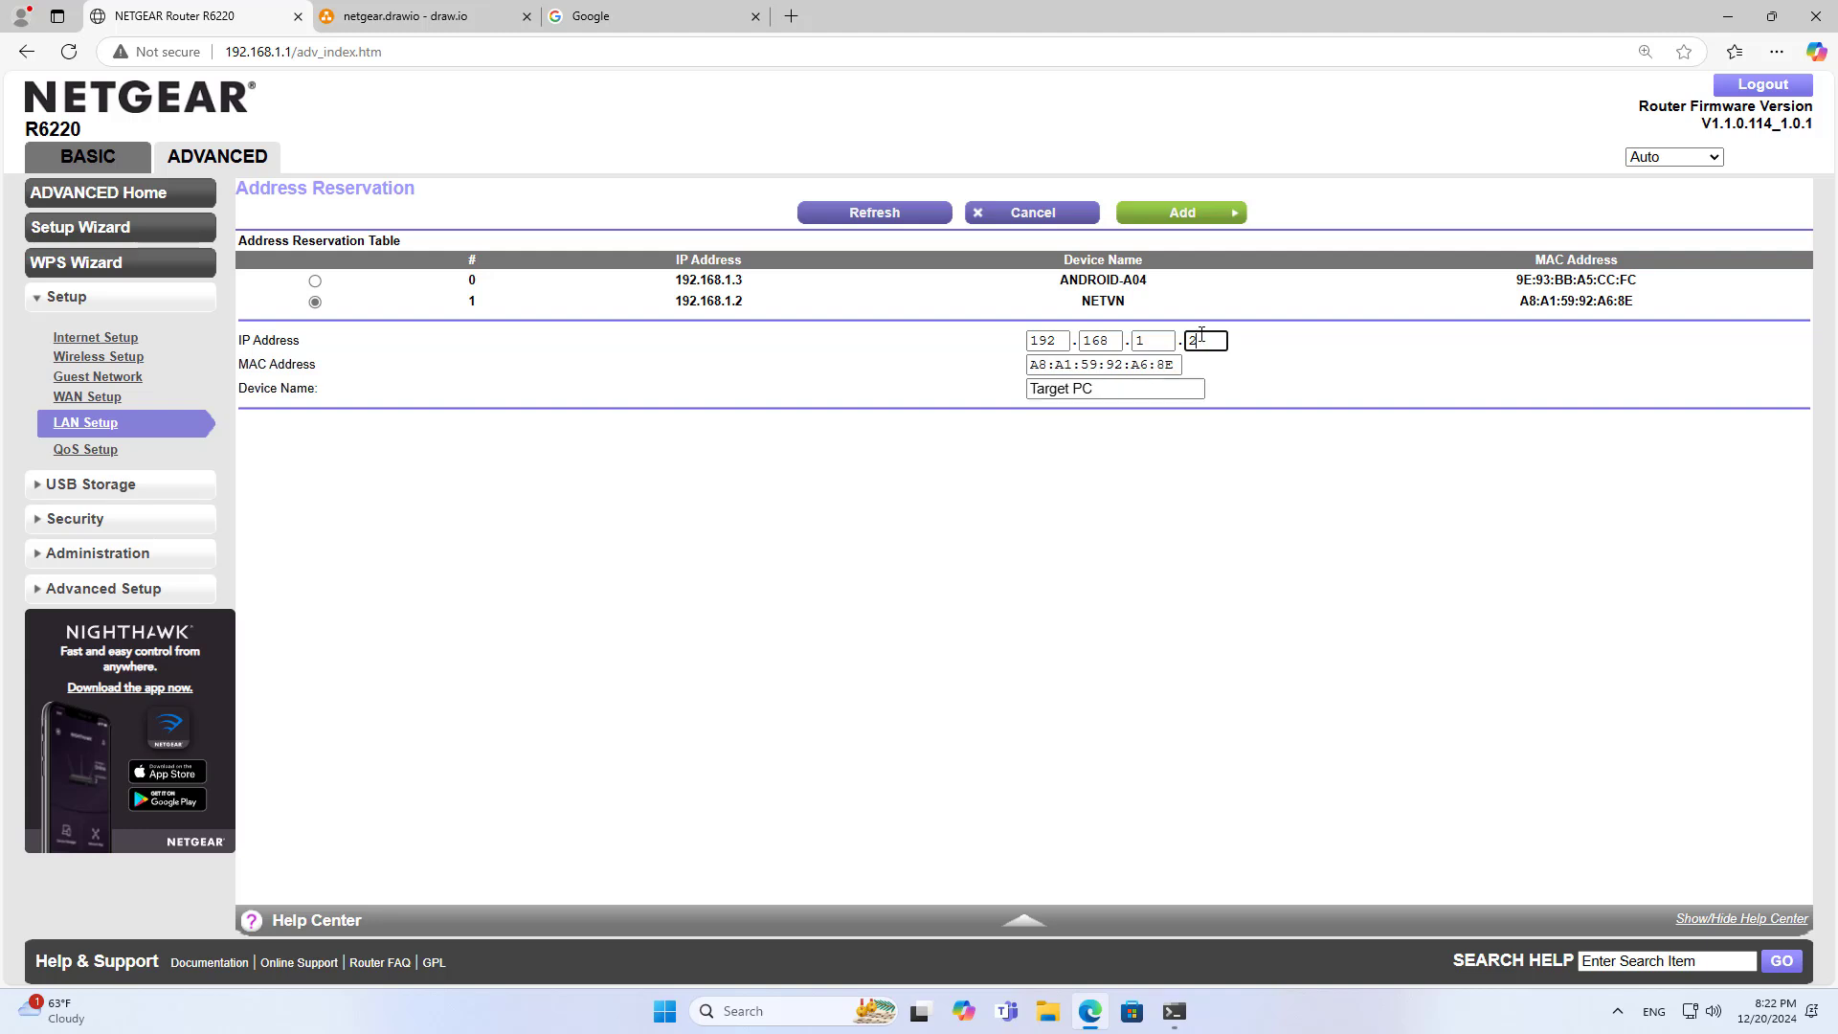
click(1188, 214)
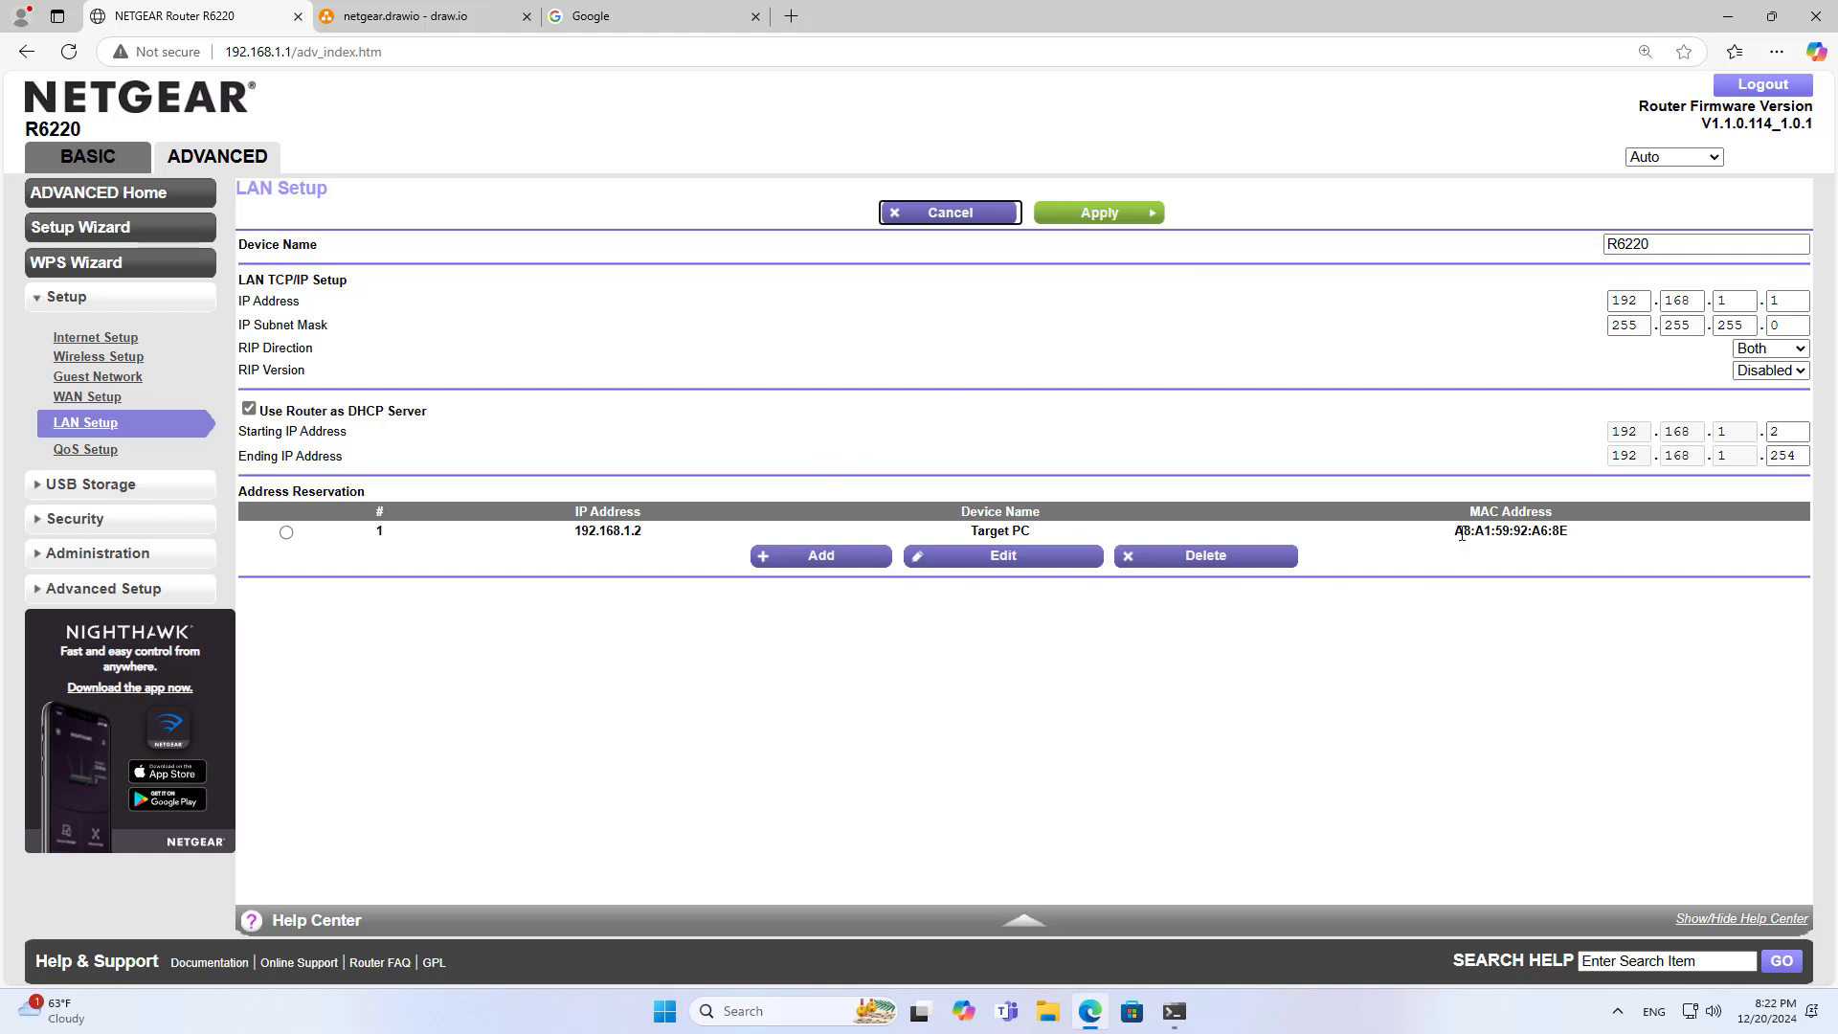
Copy the Target PC's MAC address and append it after the IP as '<->' plus MAC
drag(1457, 530, 1579, 536)
key(ctrl+c)
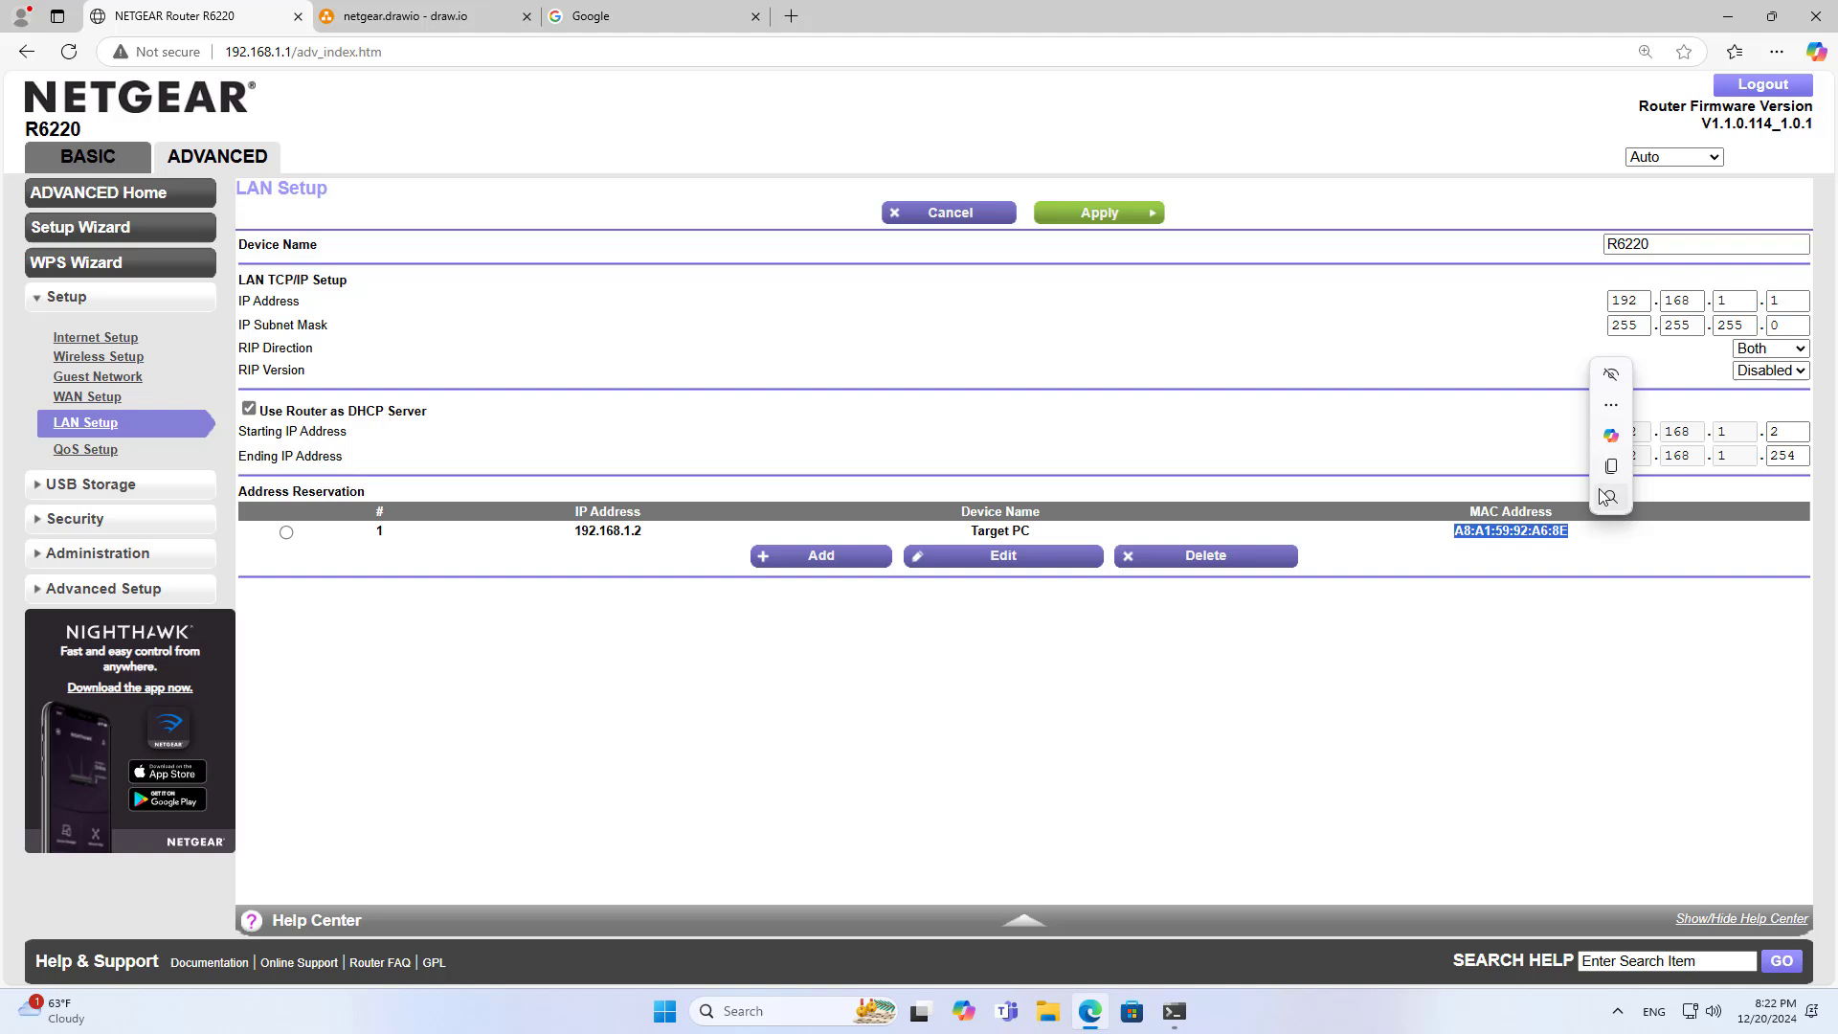
click(459, 18)
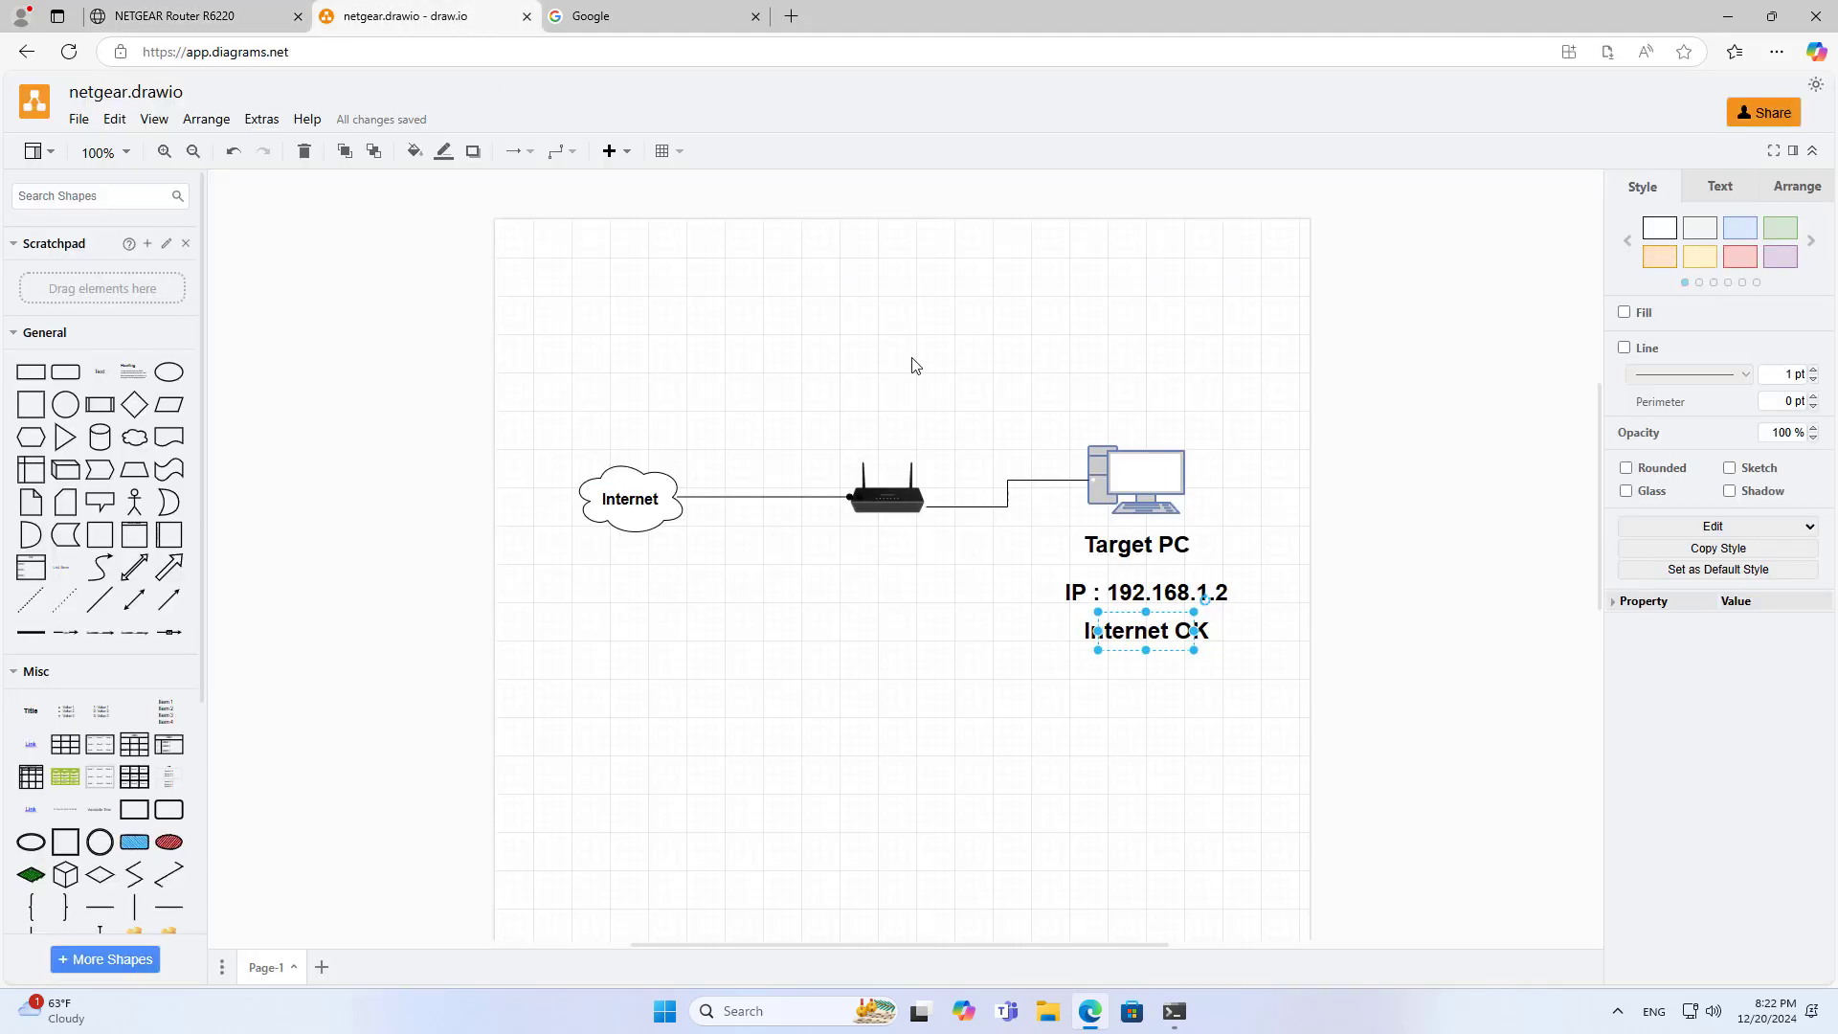
double_click(1120, 595)
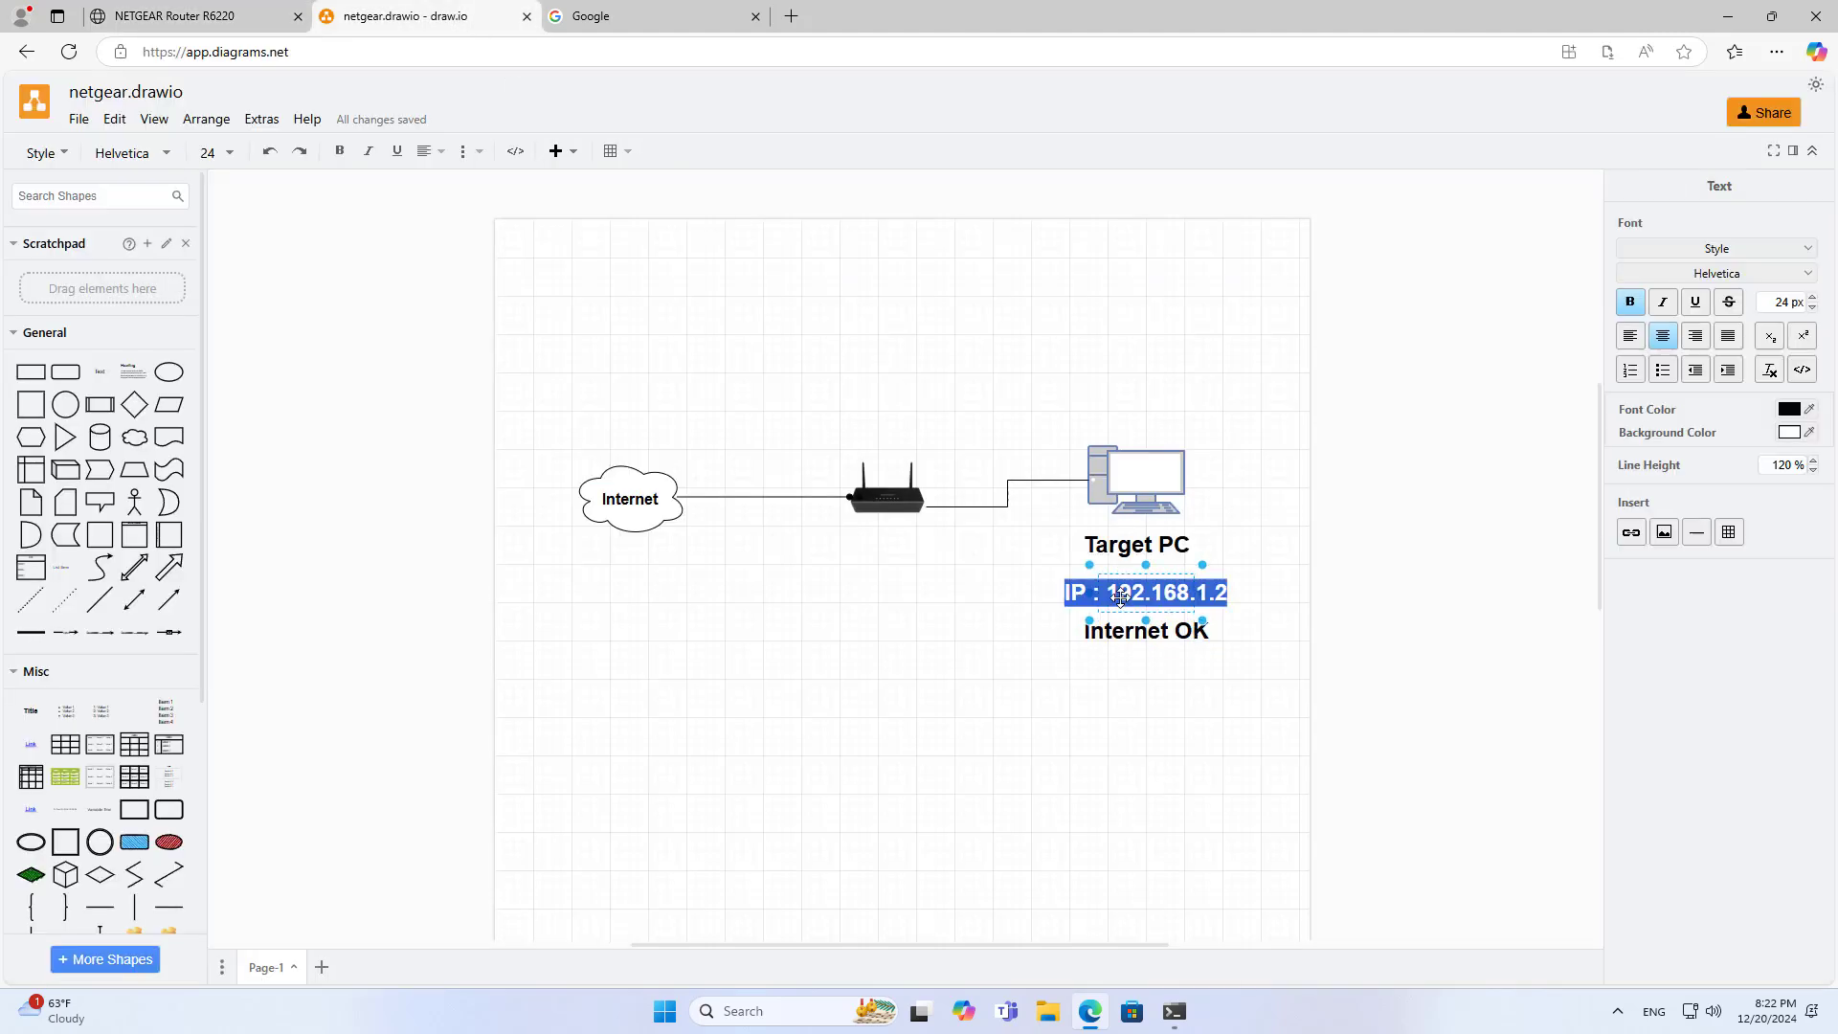
click(1218, 601)
text(<->)
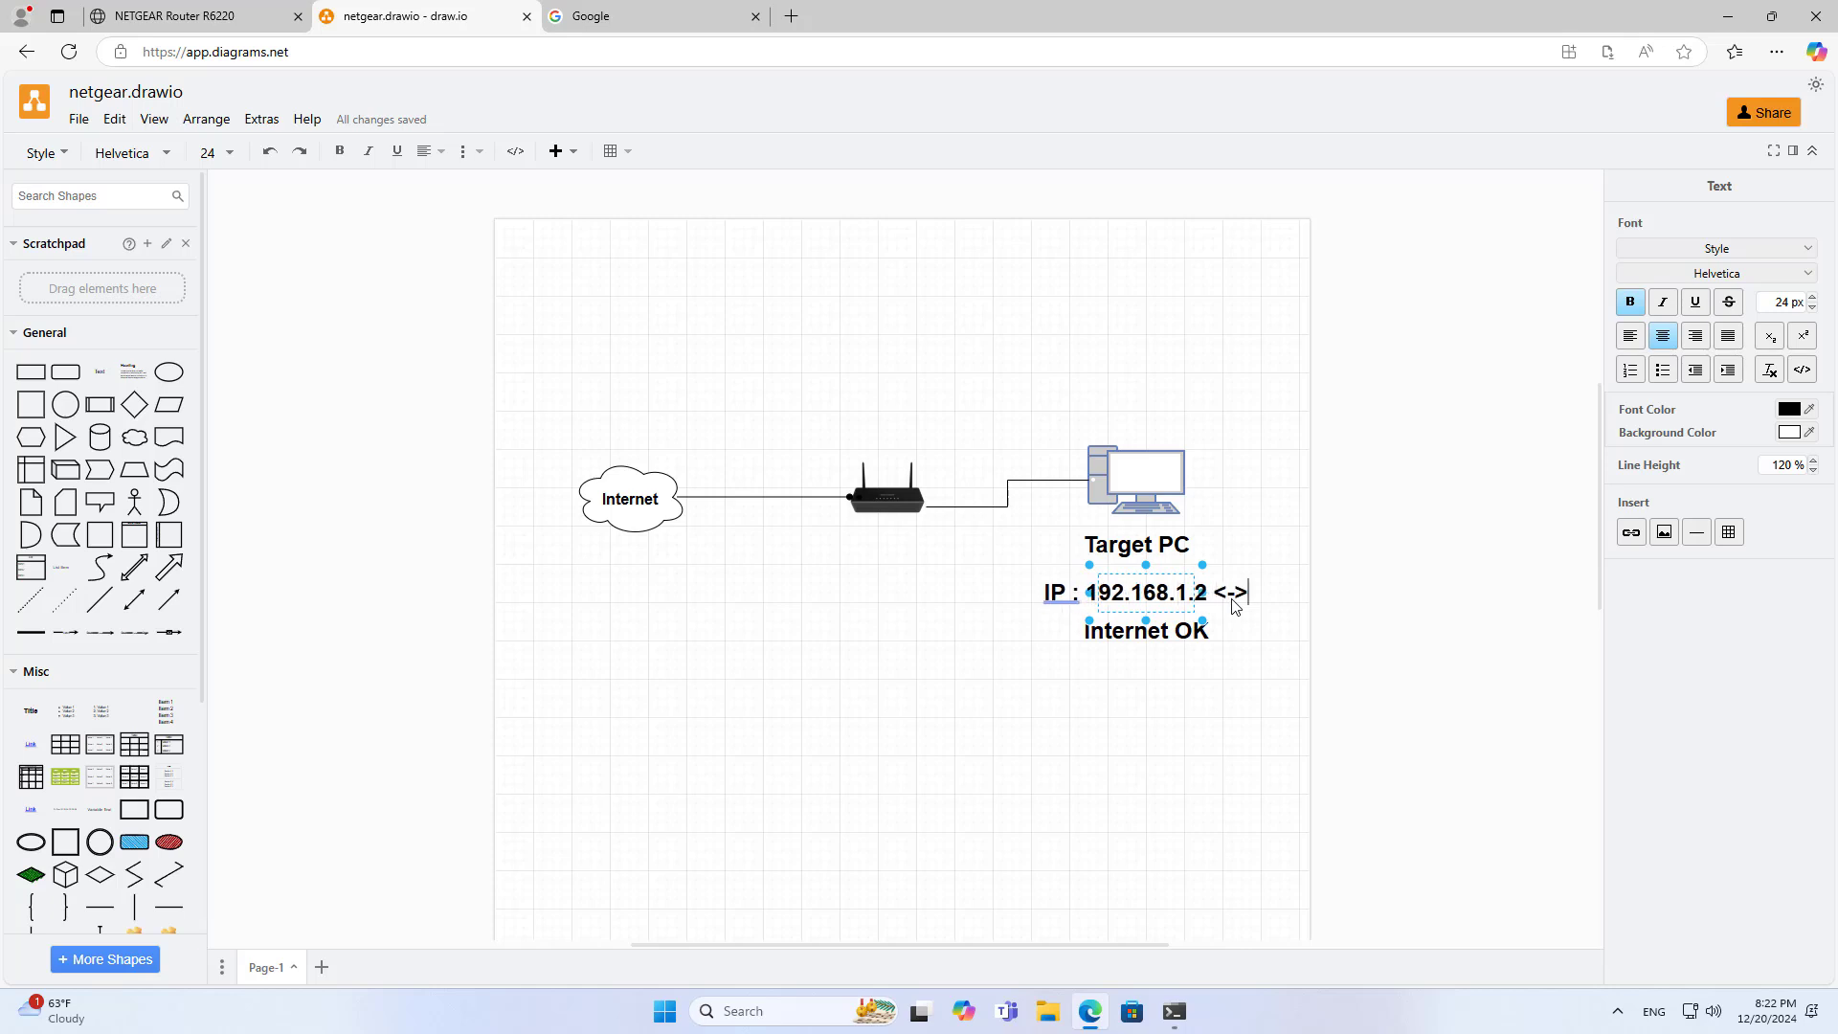
key(ctrl+v)
Set the IP/MAC label text to 14 px and move it just under Target PC
key(ctrl+a)
click(1813, 299)
click(1812, 300)
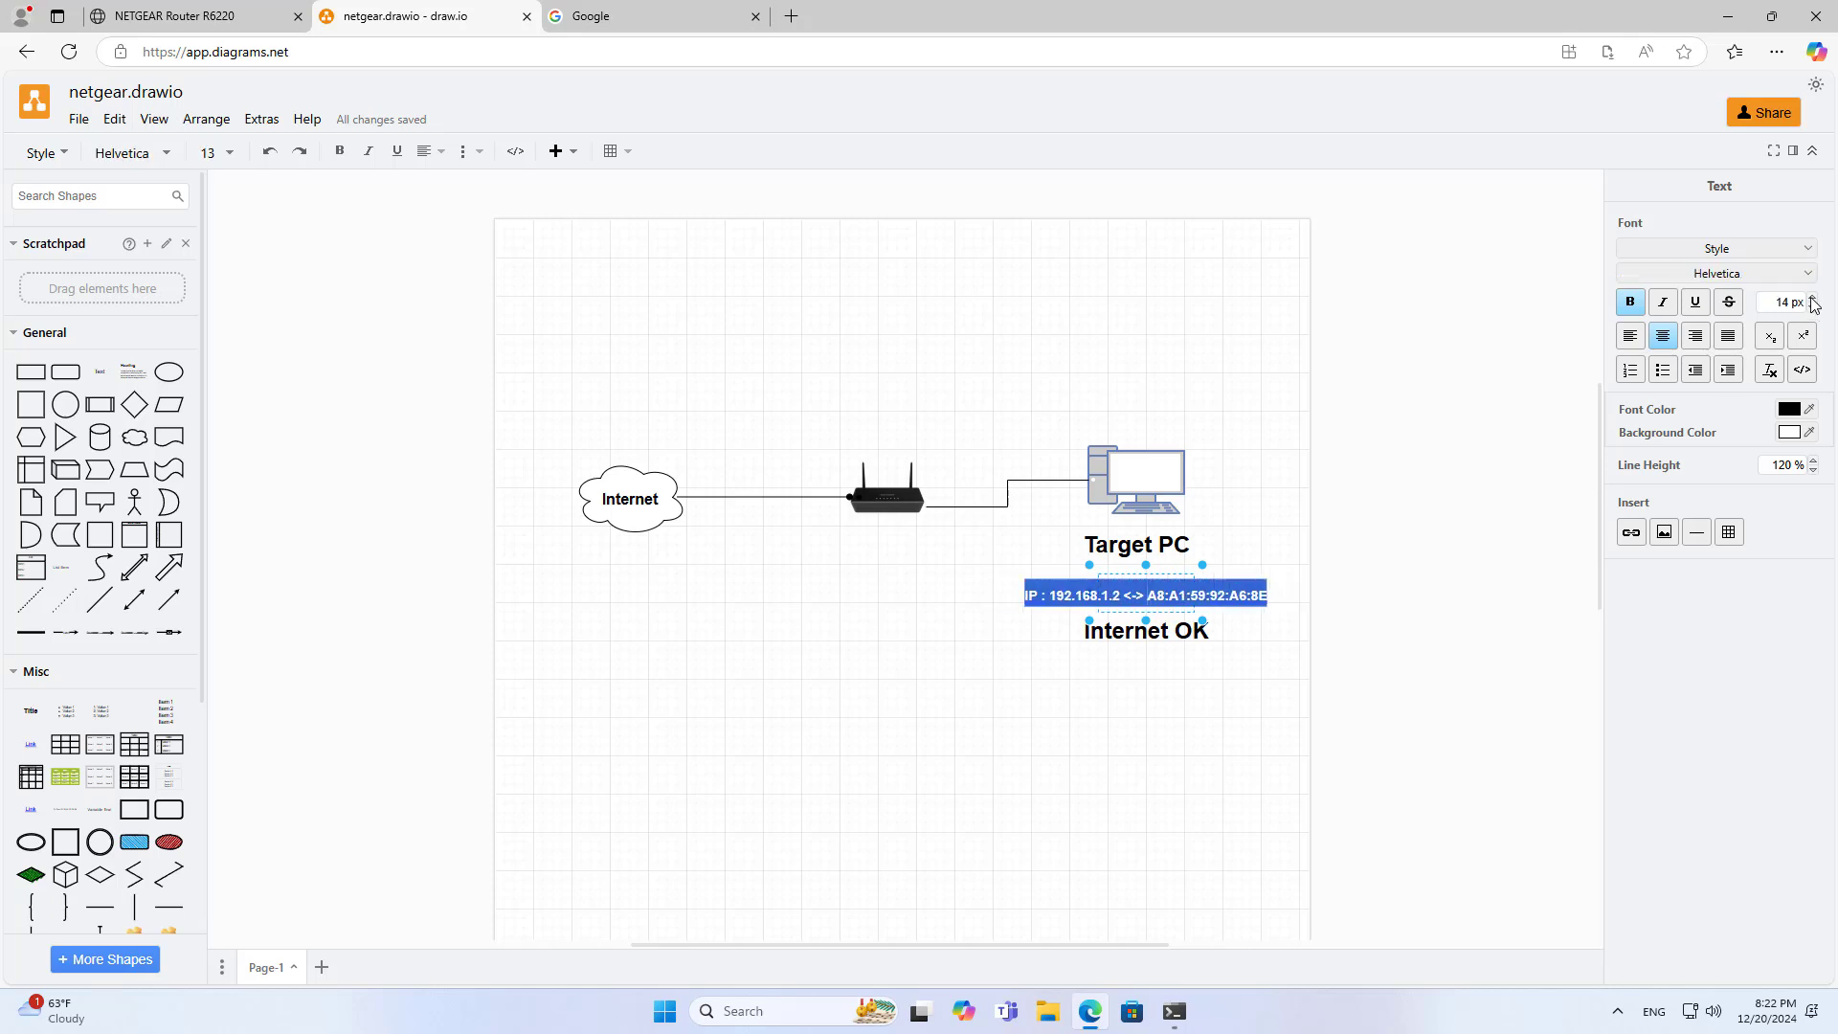
click(1248, 614)
click(1129, 598)
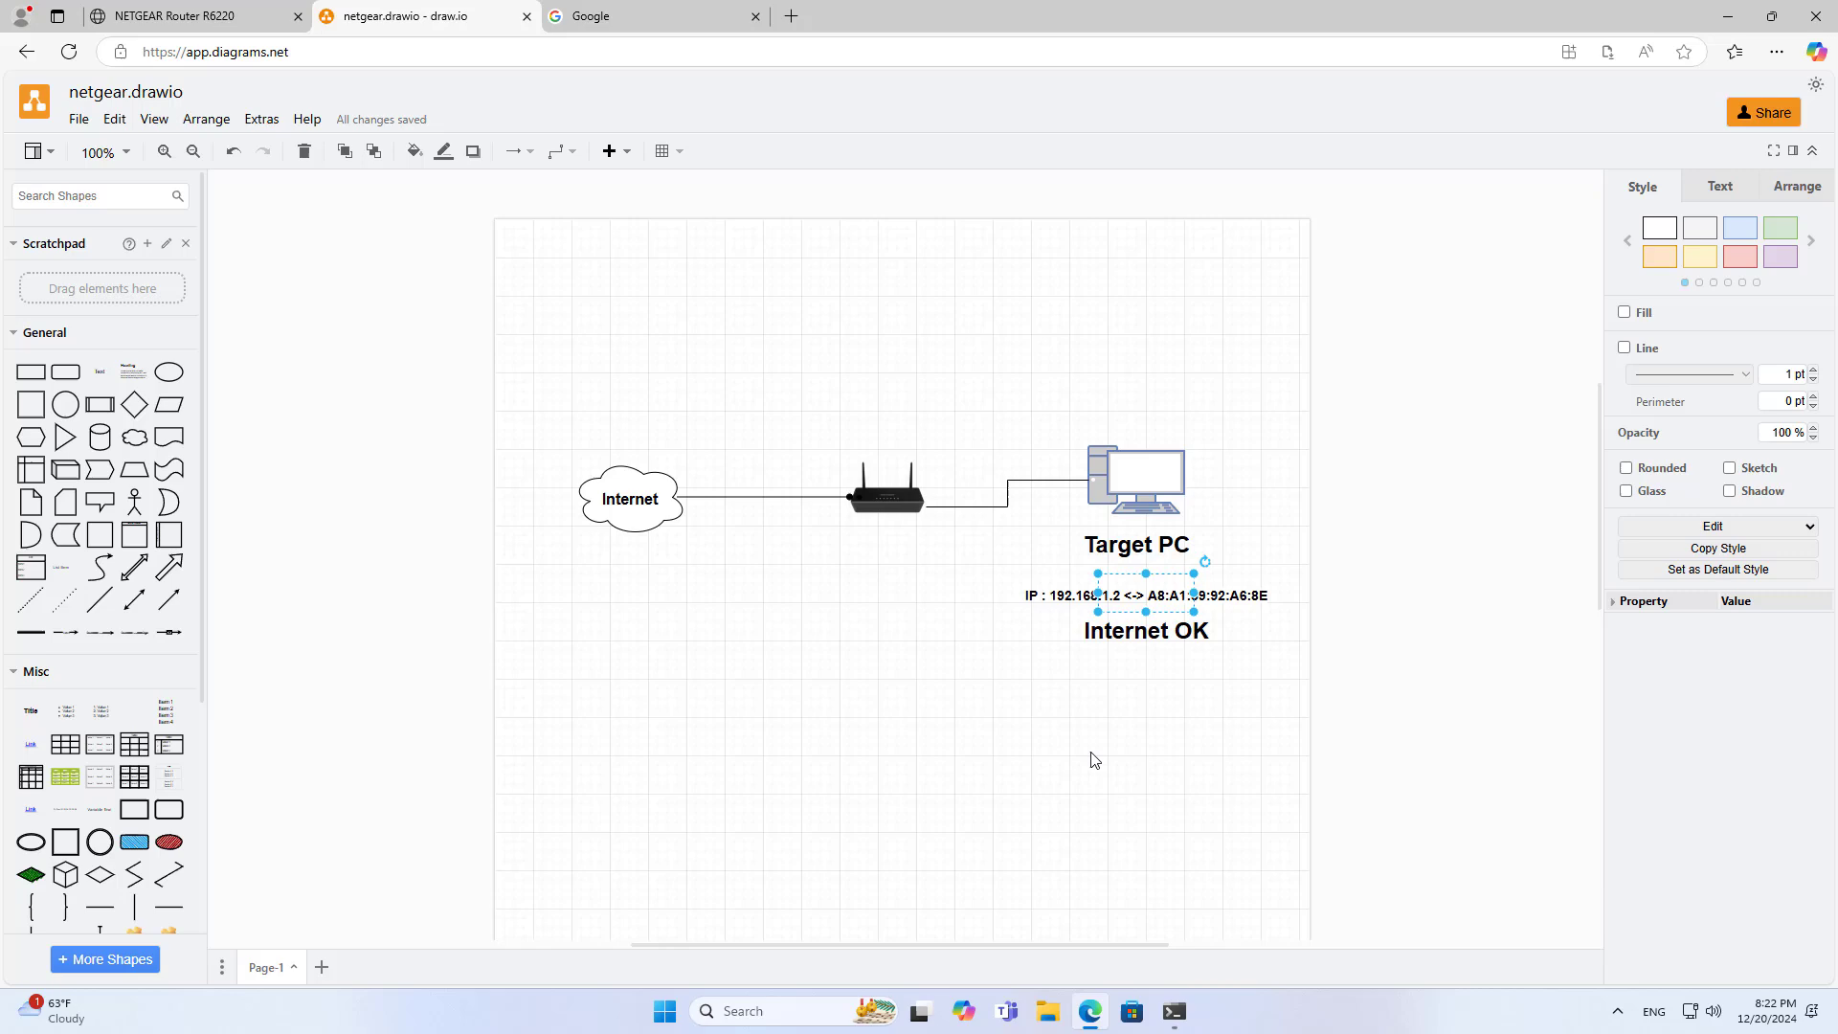
drag(1099, 618, 1089, 598)
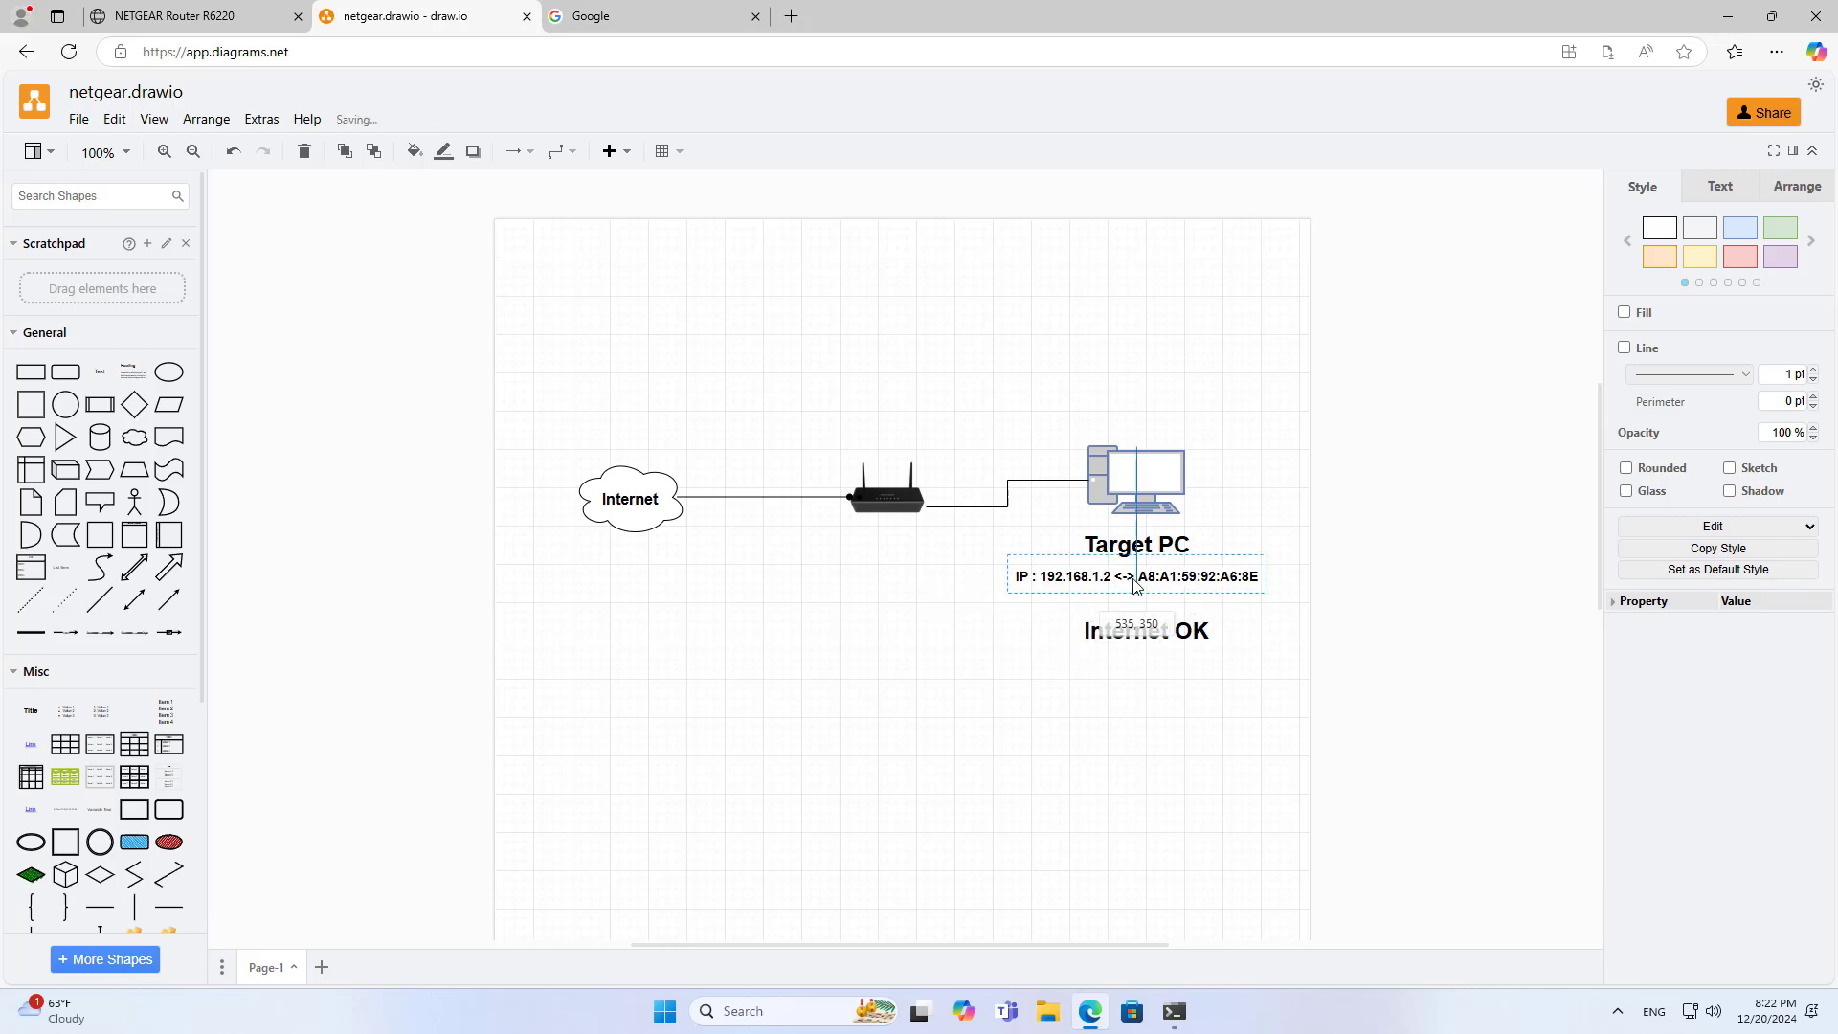
click(1109, 725)
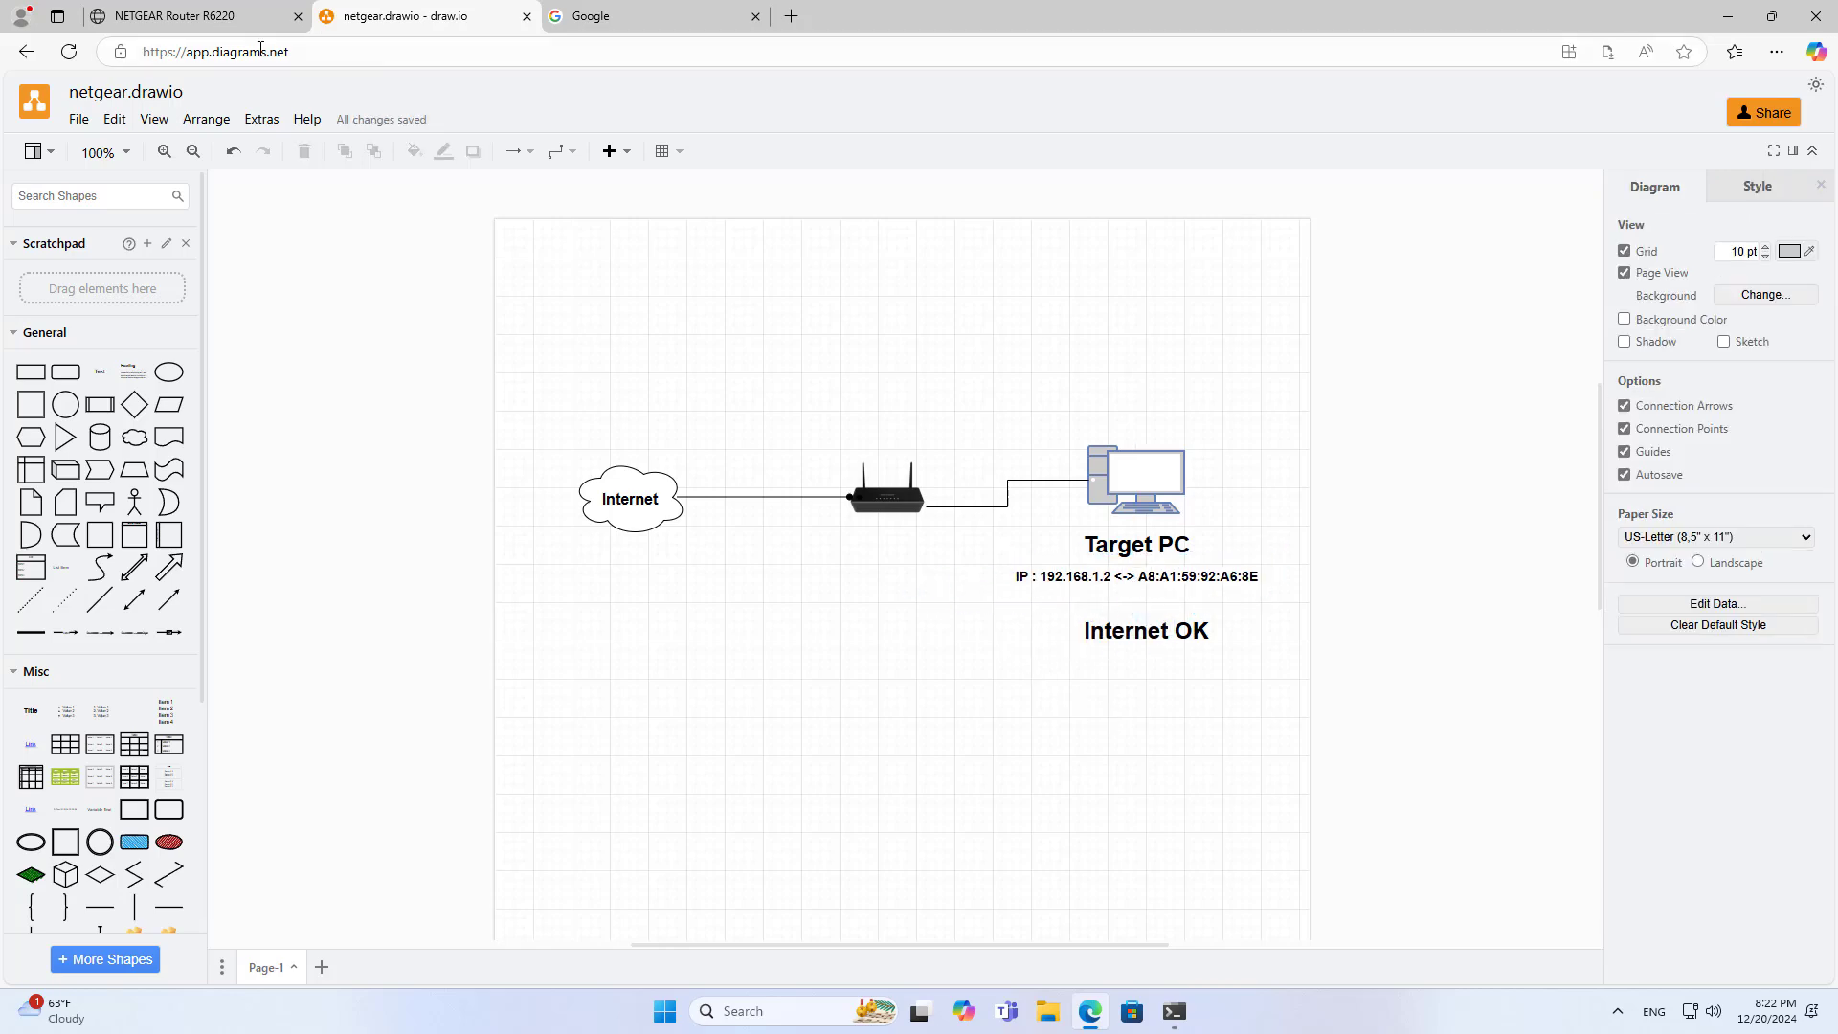
click(191, 17)
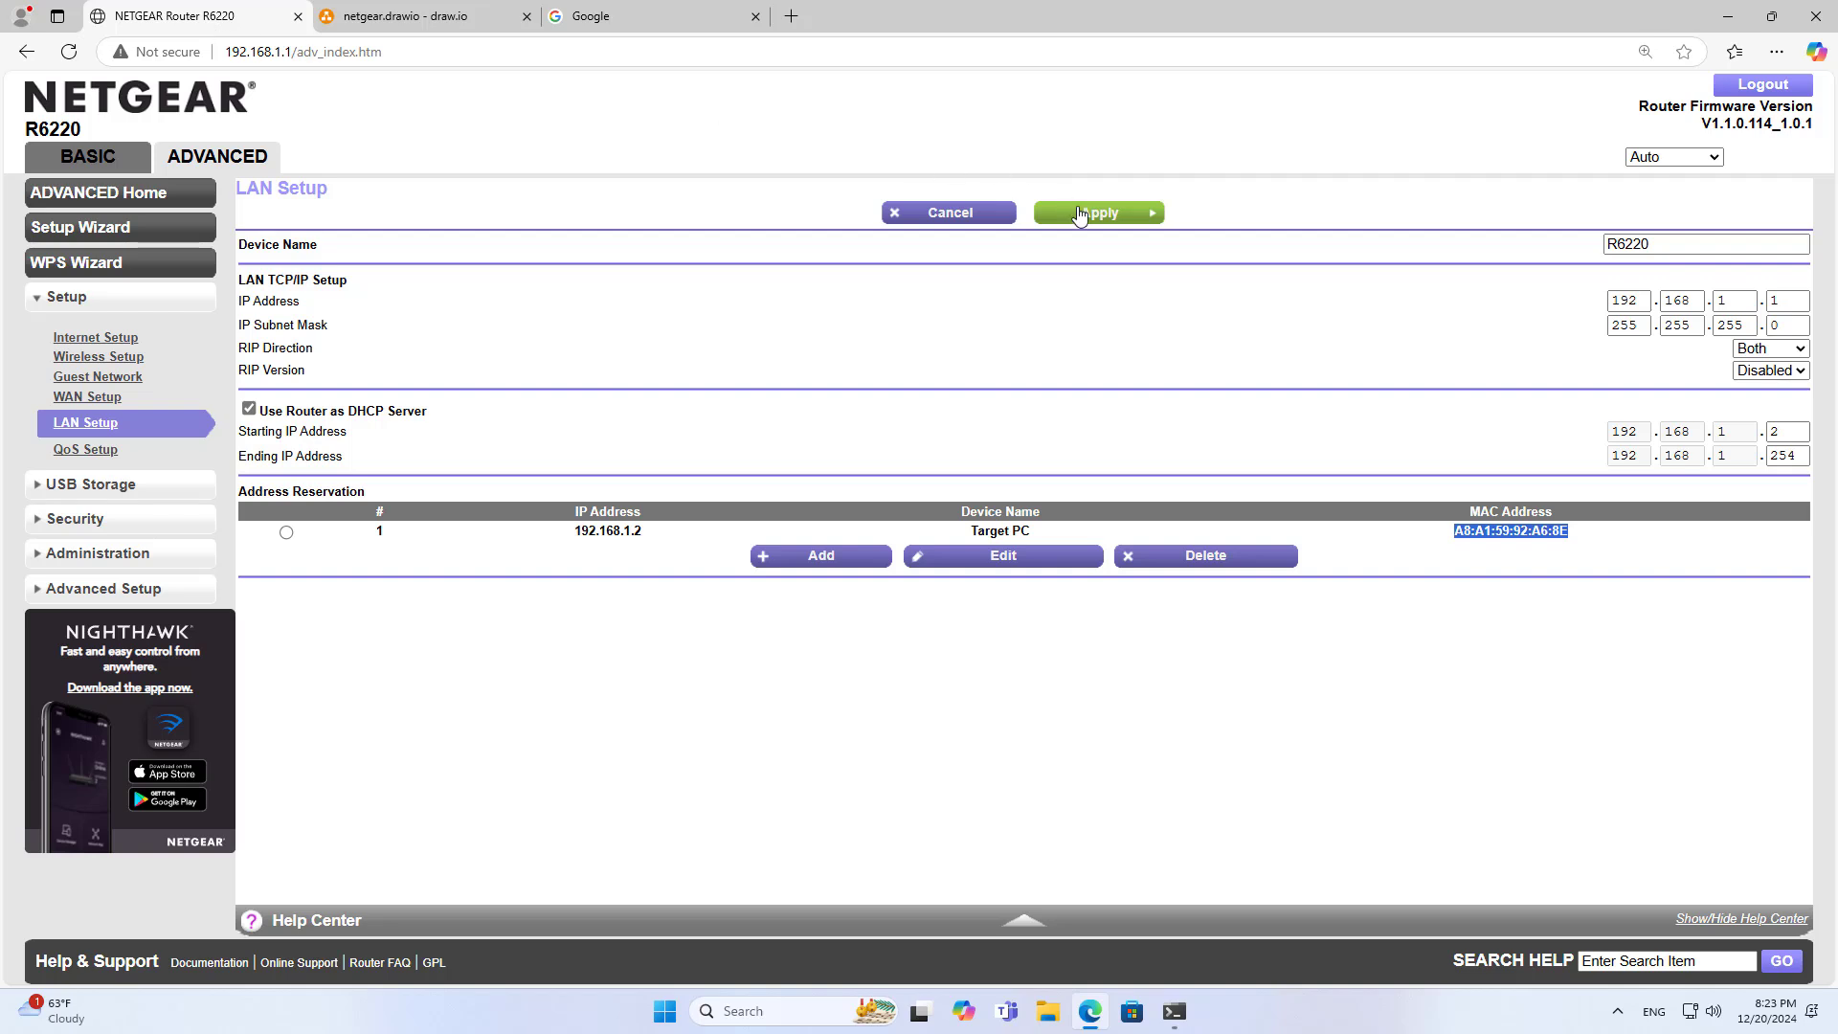
Apply the LAN setup reservation and start a new entry under Security > Block Services
click(1080, 214)
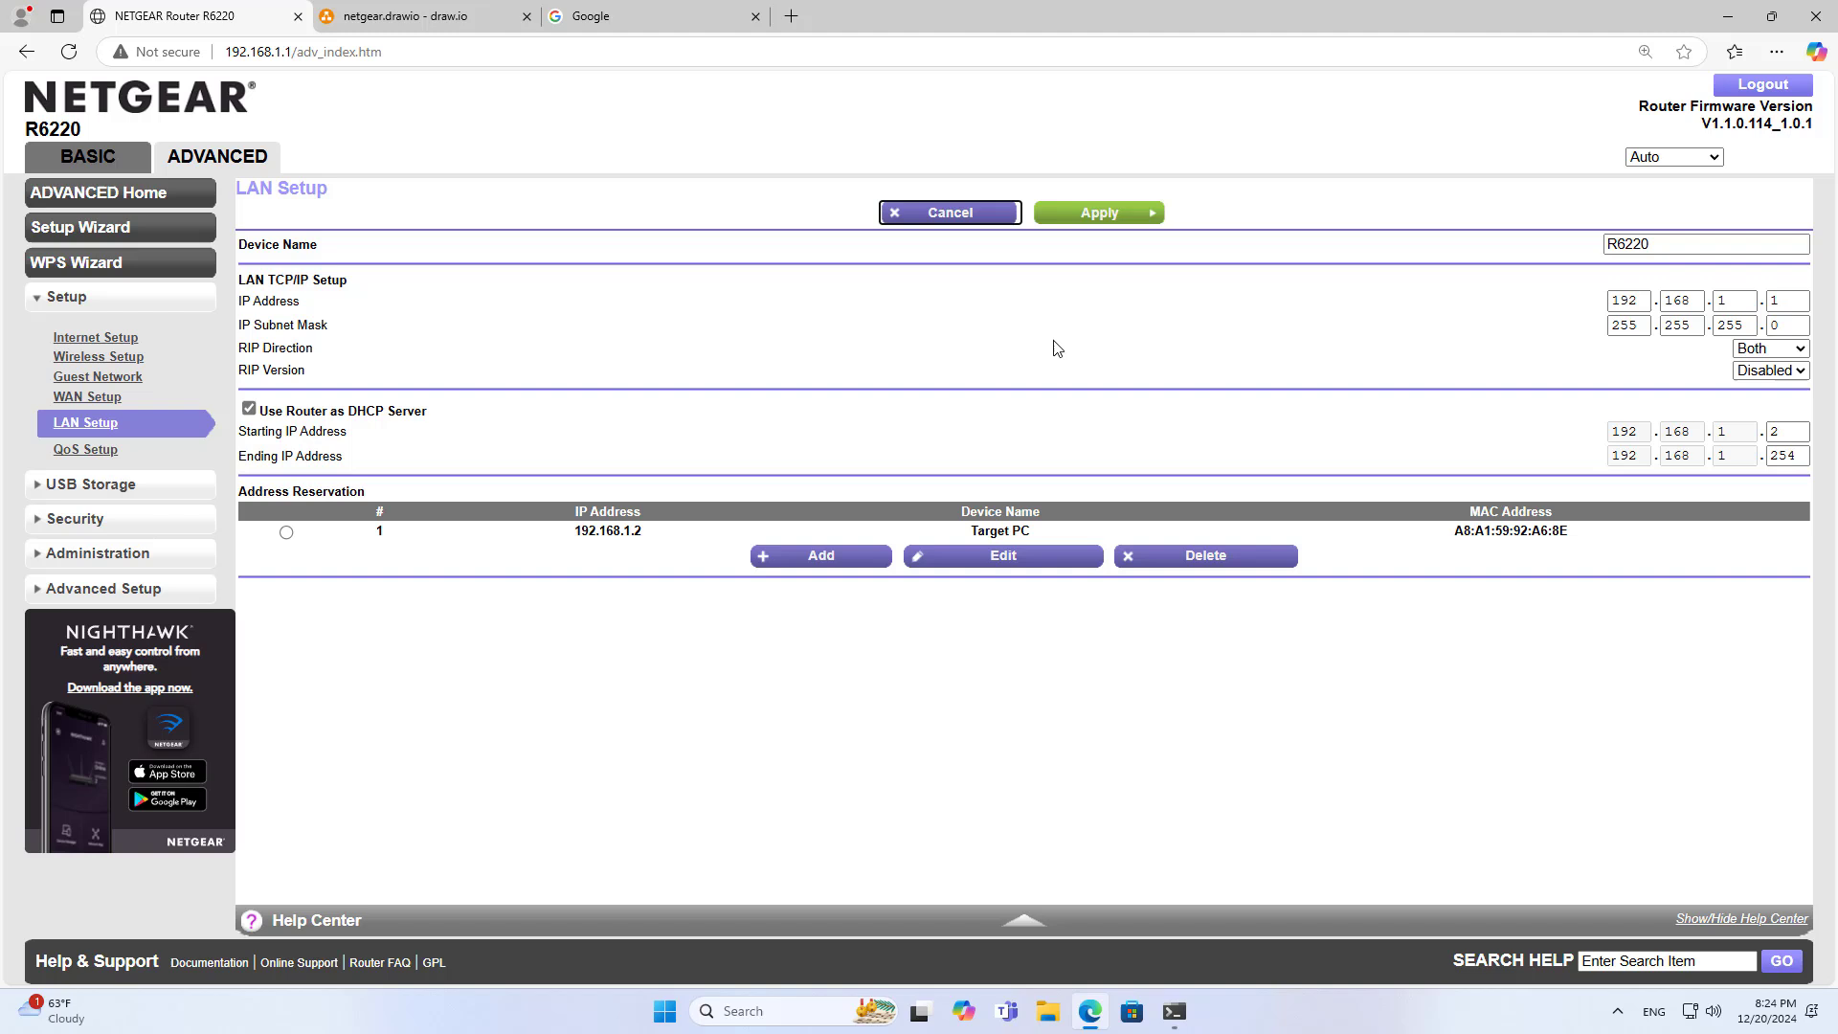
click(286, 536)
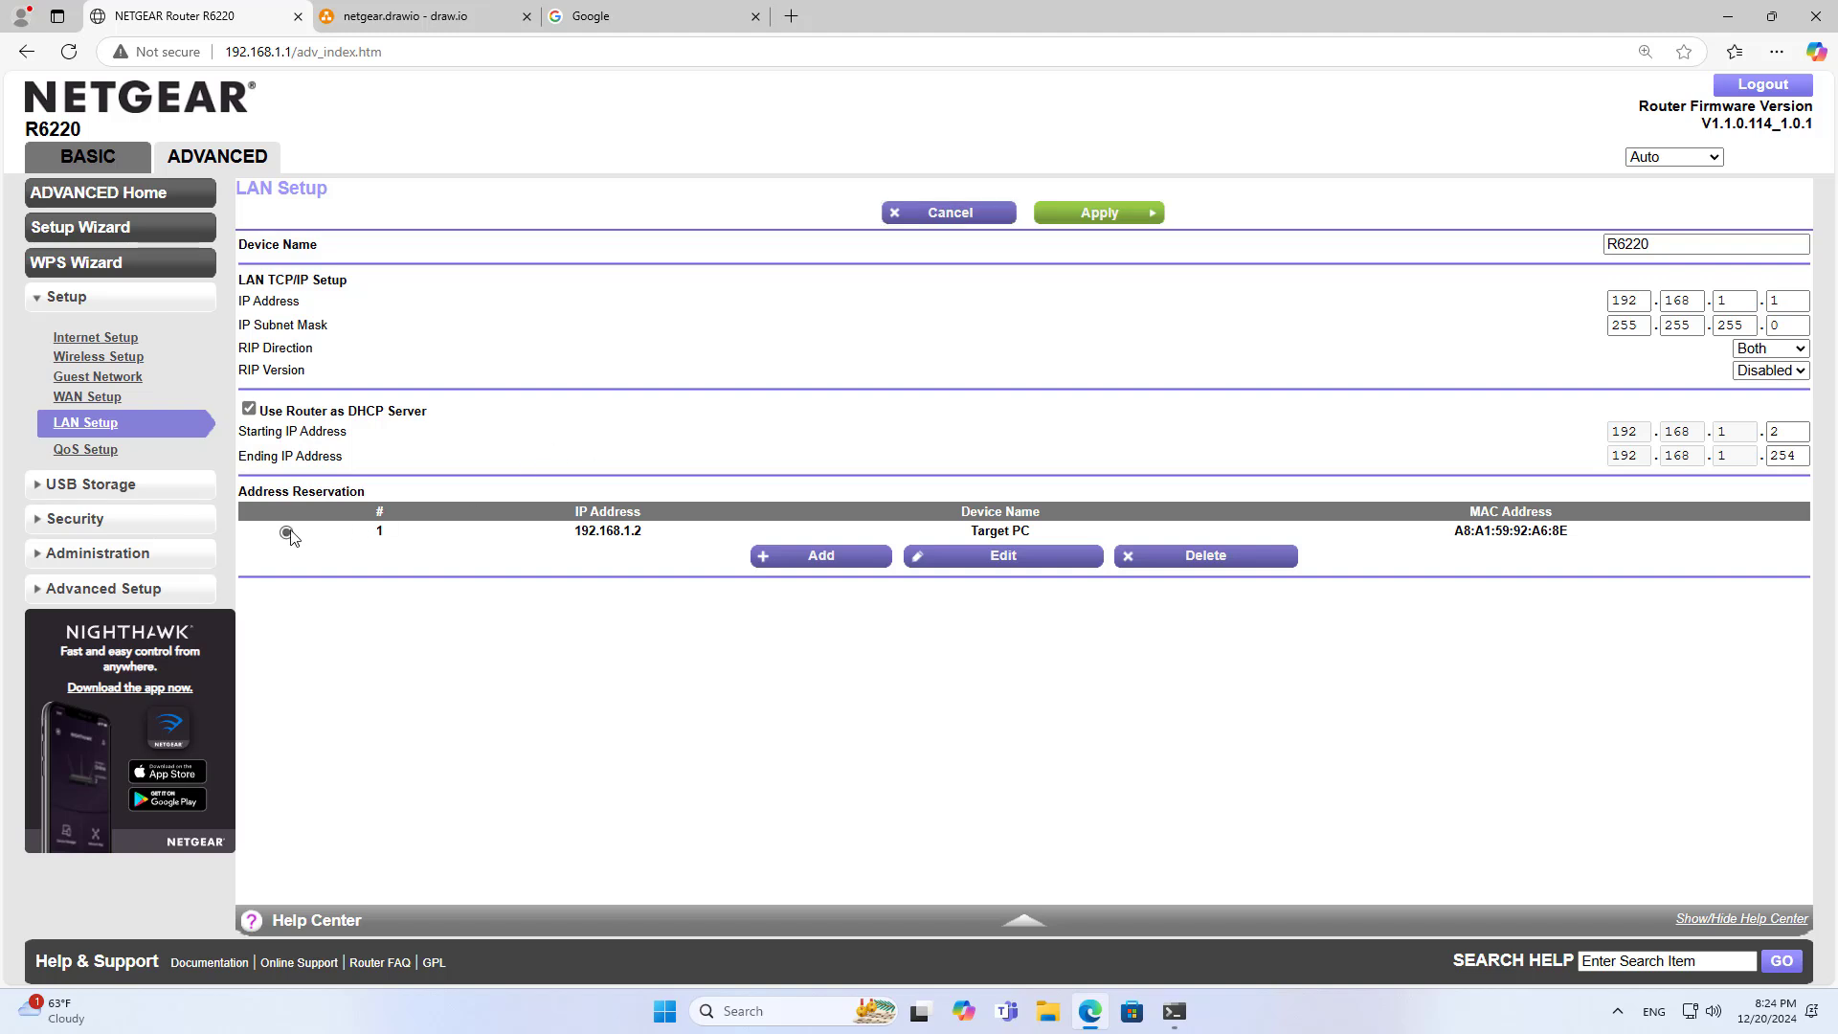
click(91, 520)
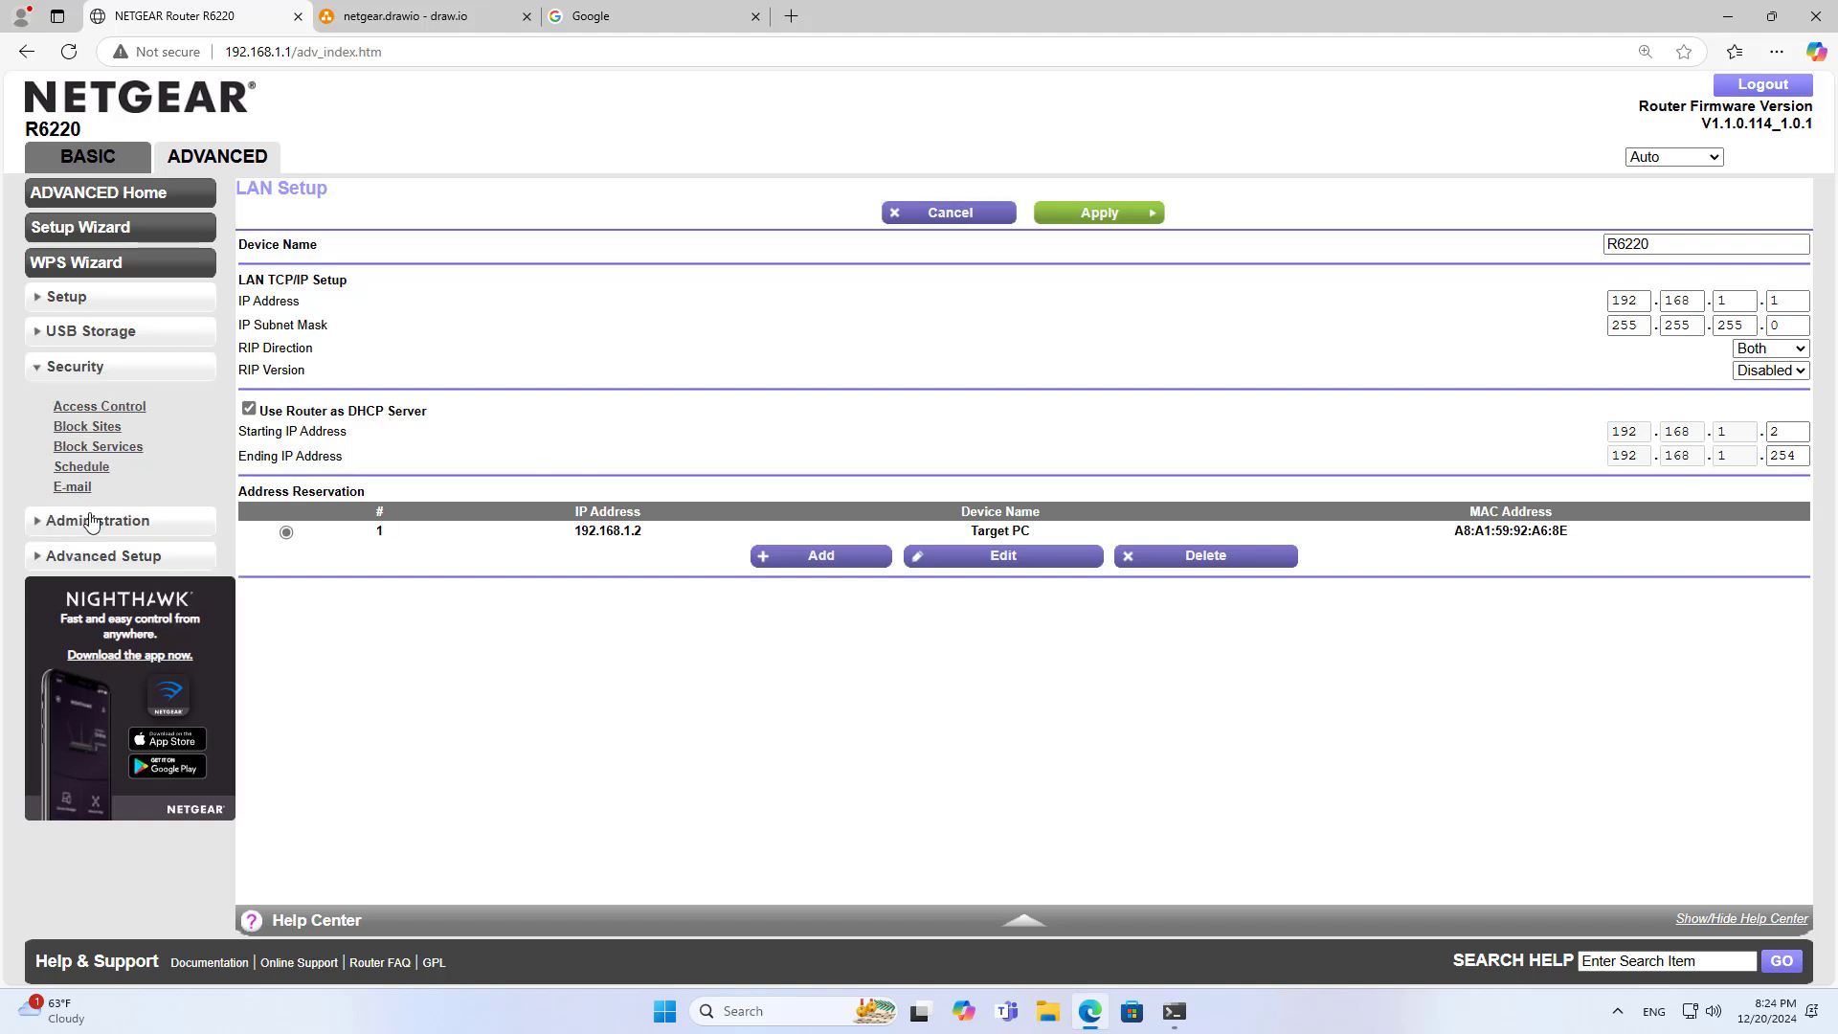
click(99, 447)
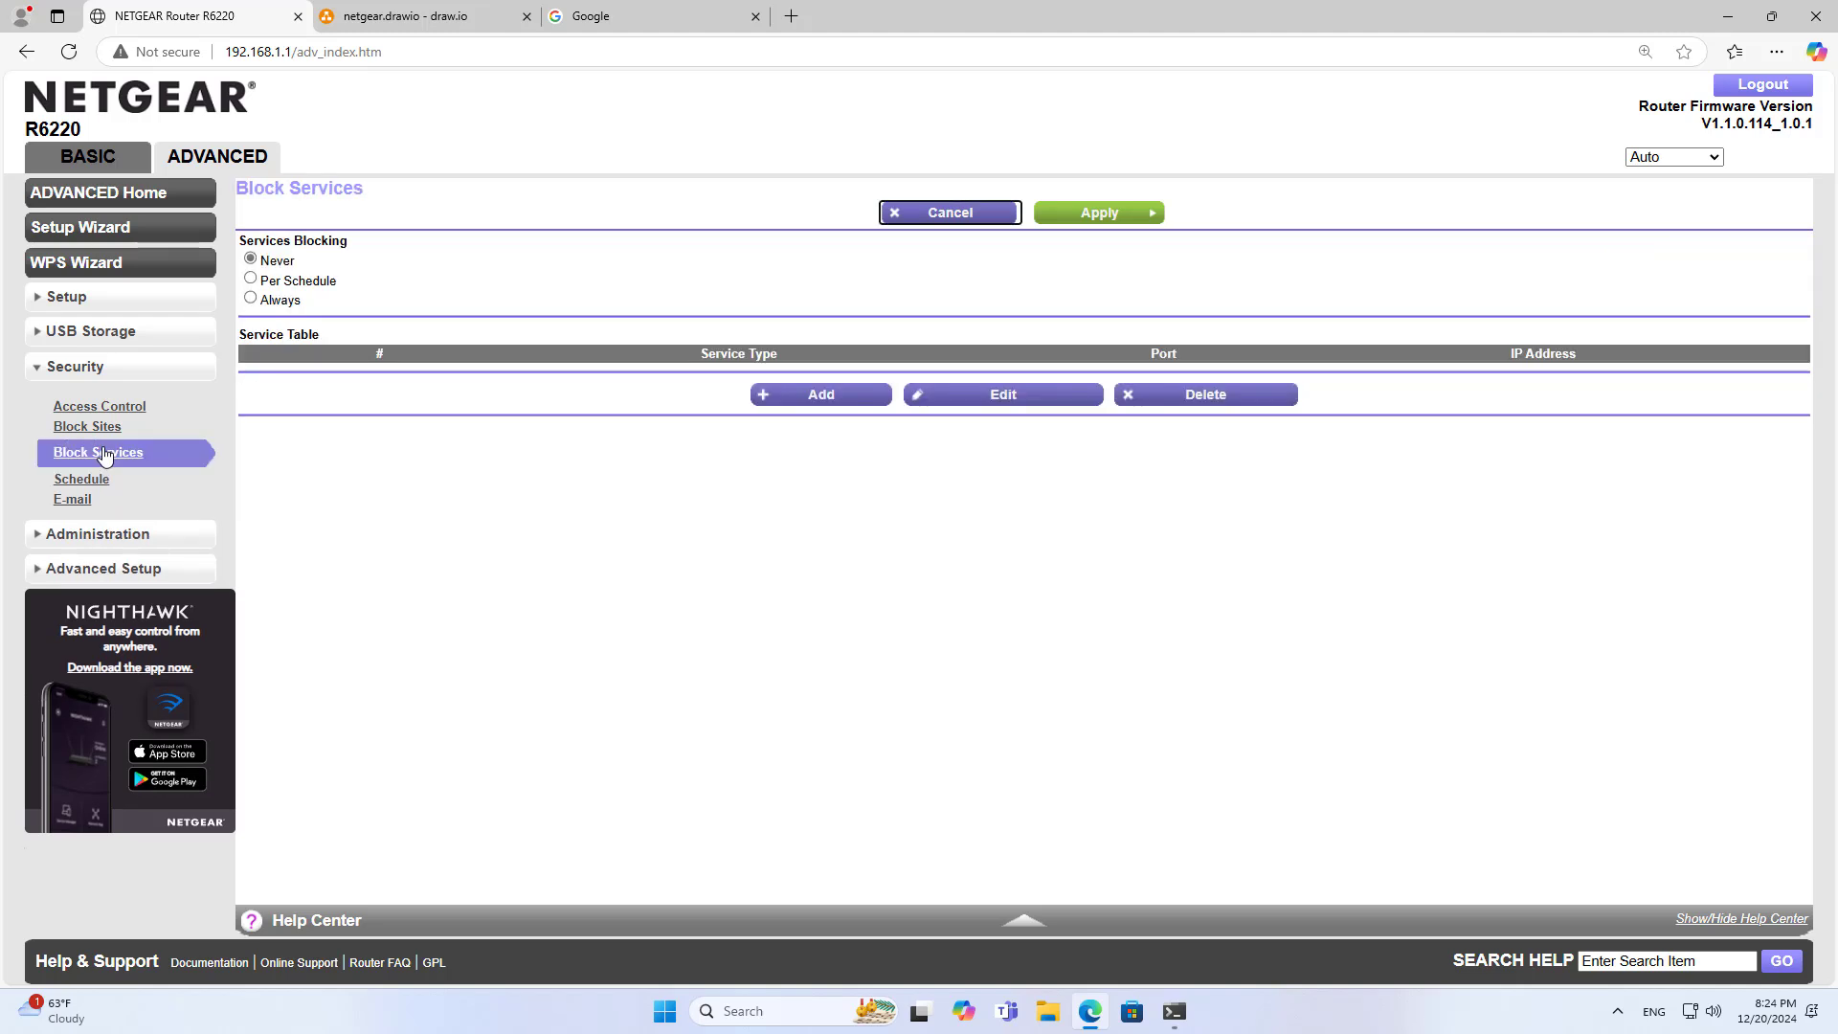
click(822, 396)
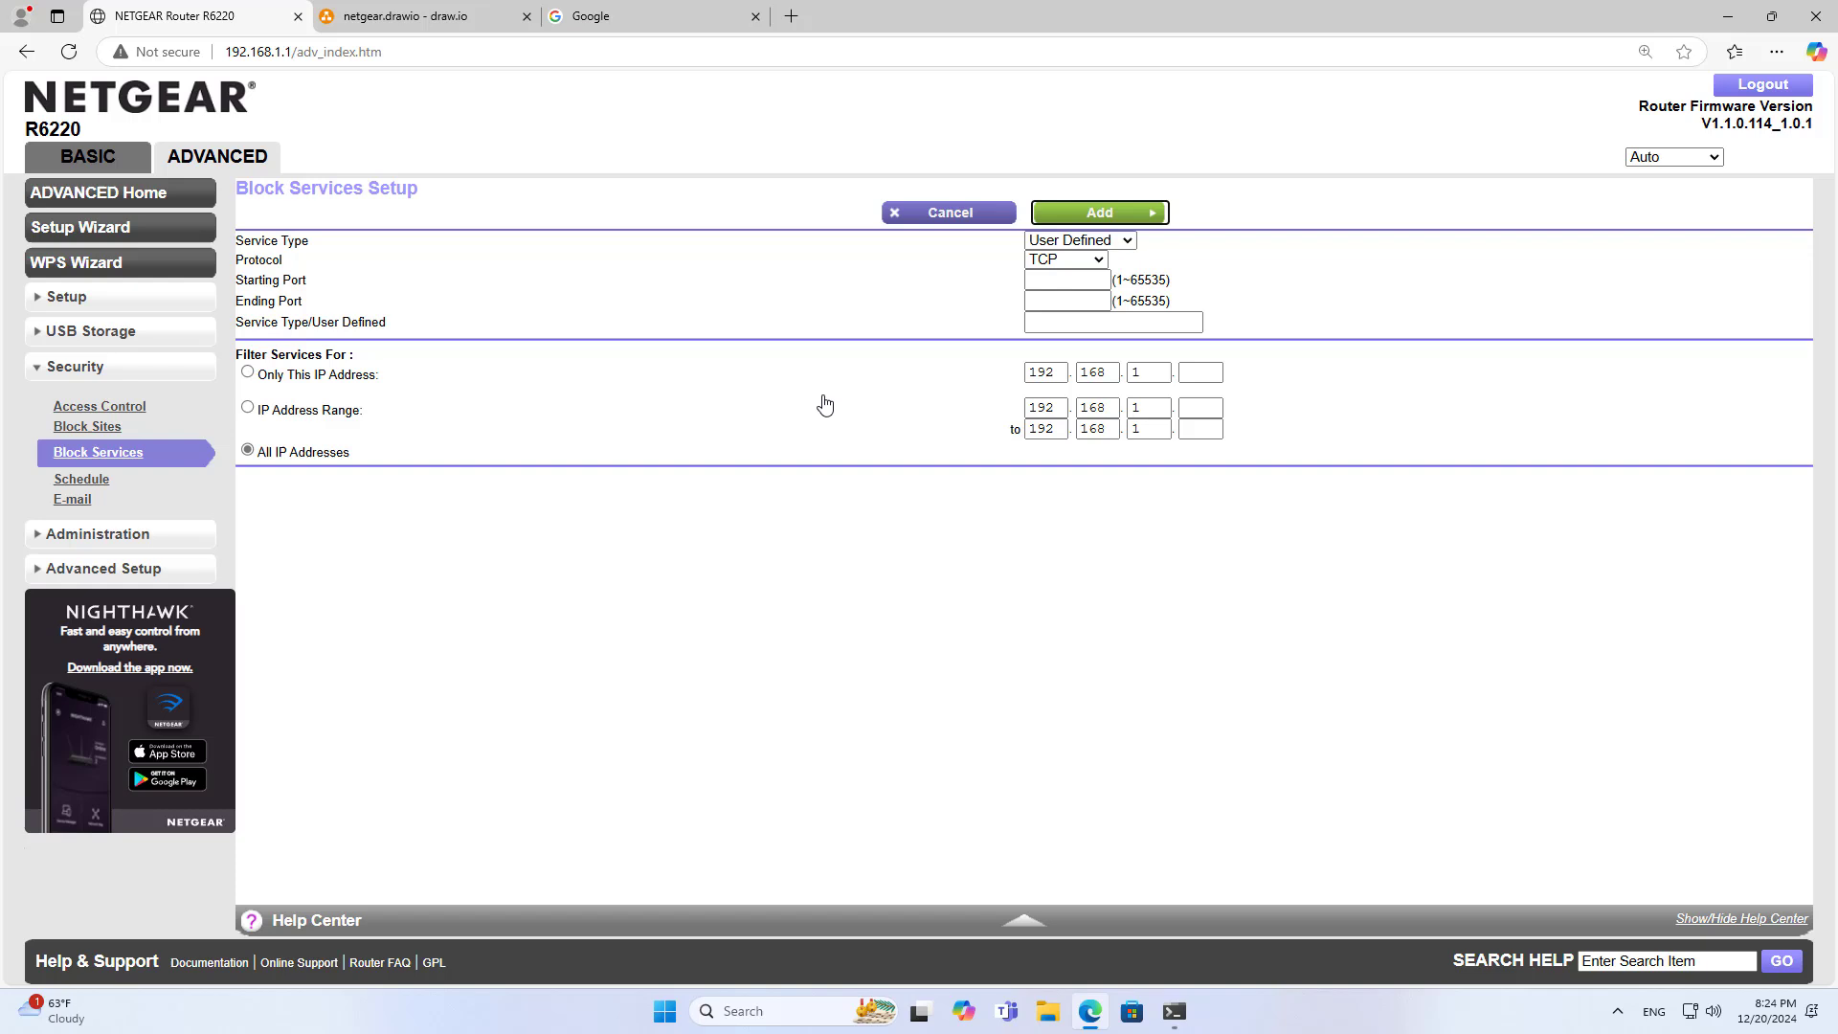
Define a User Defined TCP/UDP service covering ports 1 to 65535
click(1080, 240)
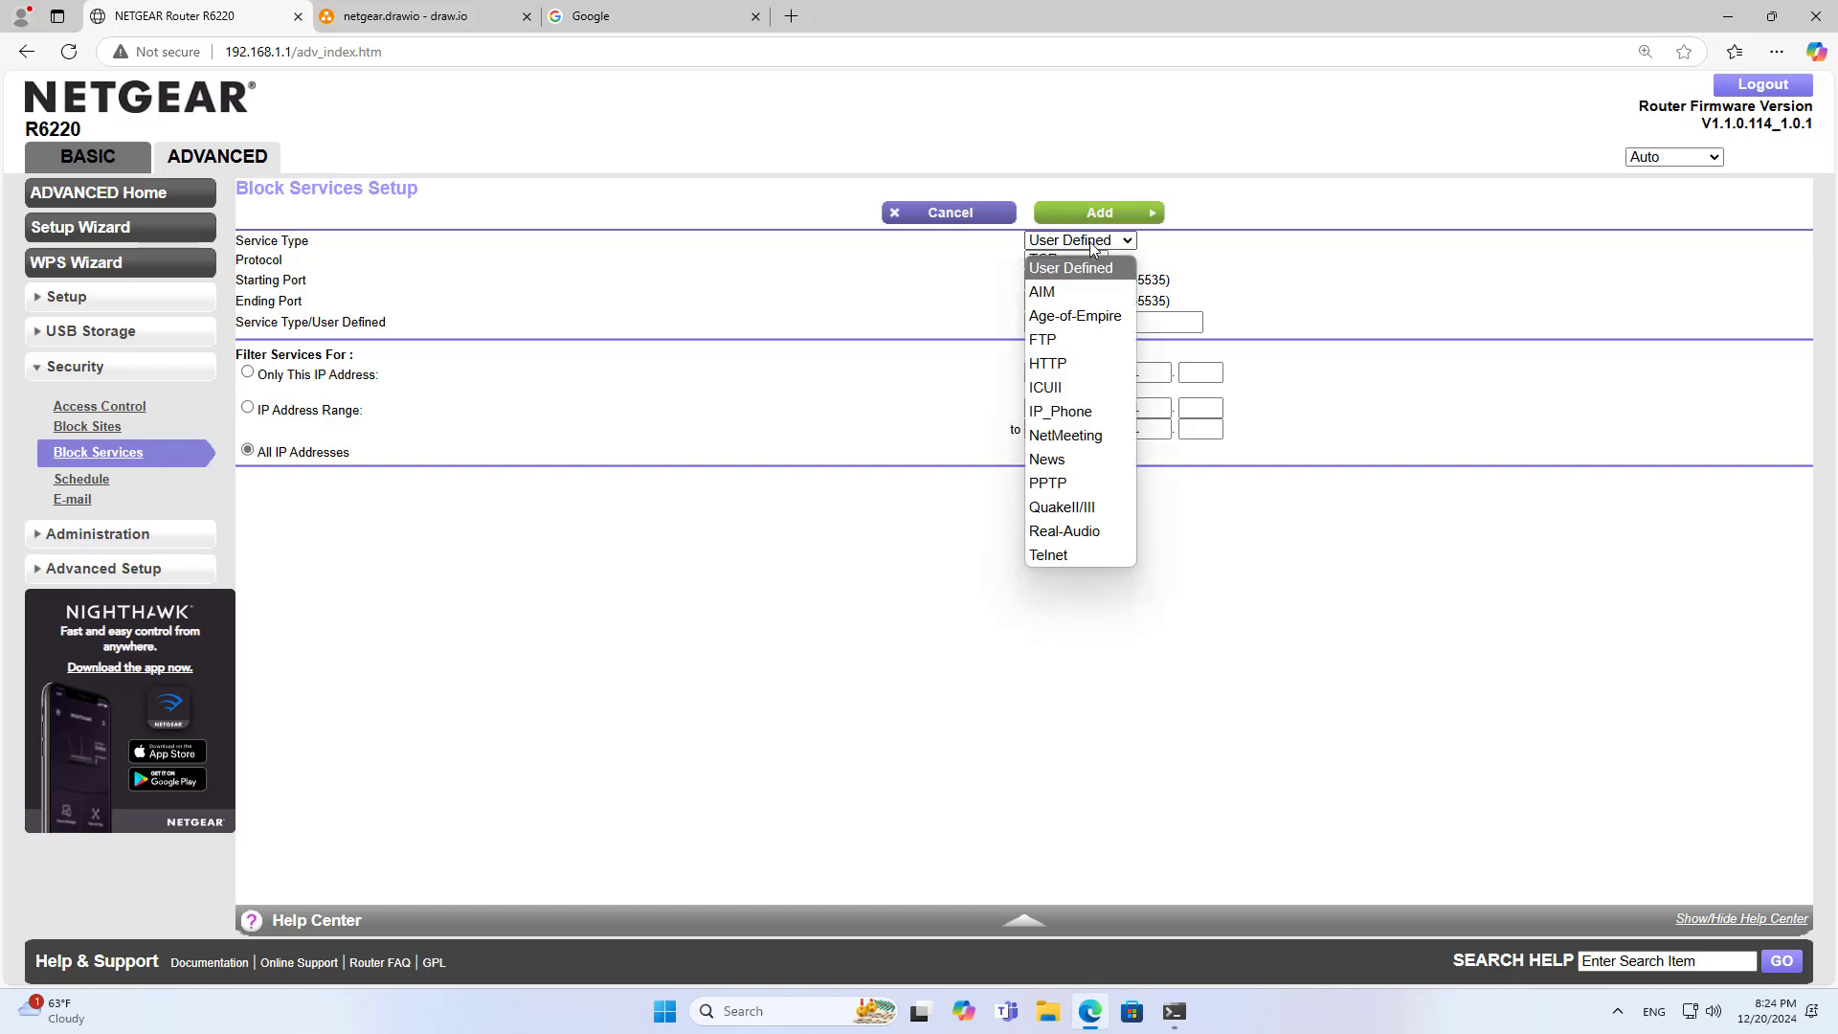
click(1081, 273)
click(1067, 260)
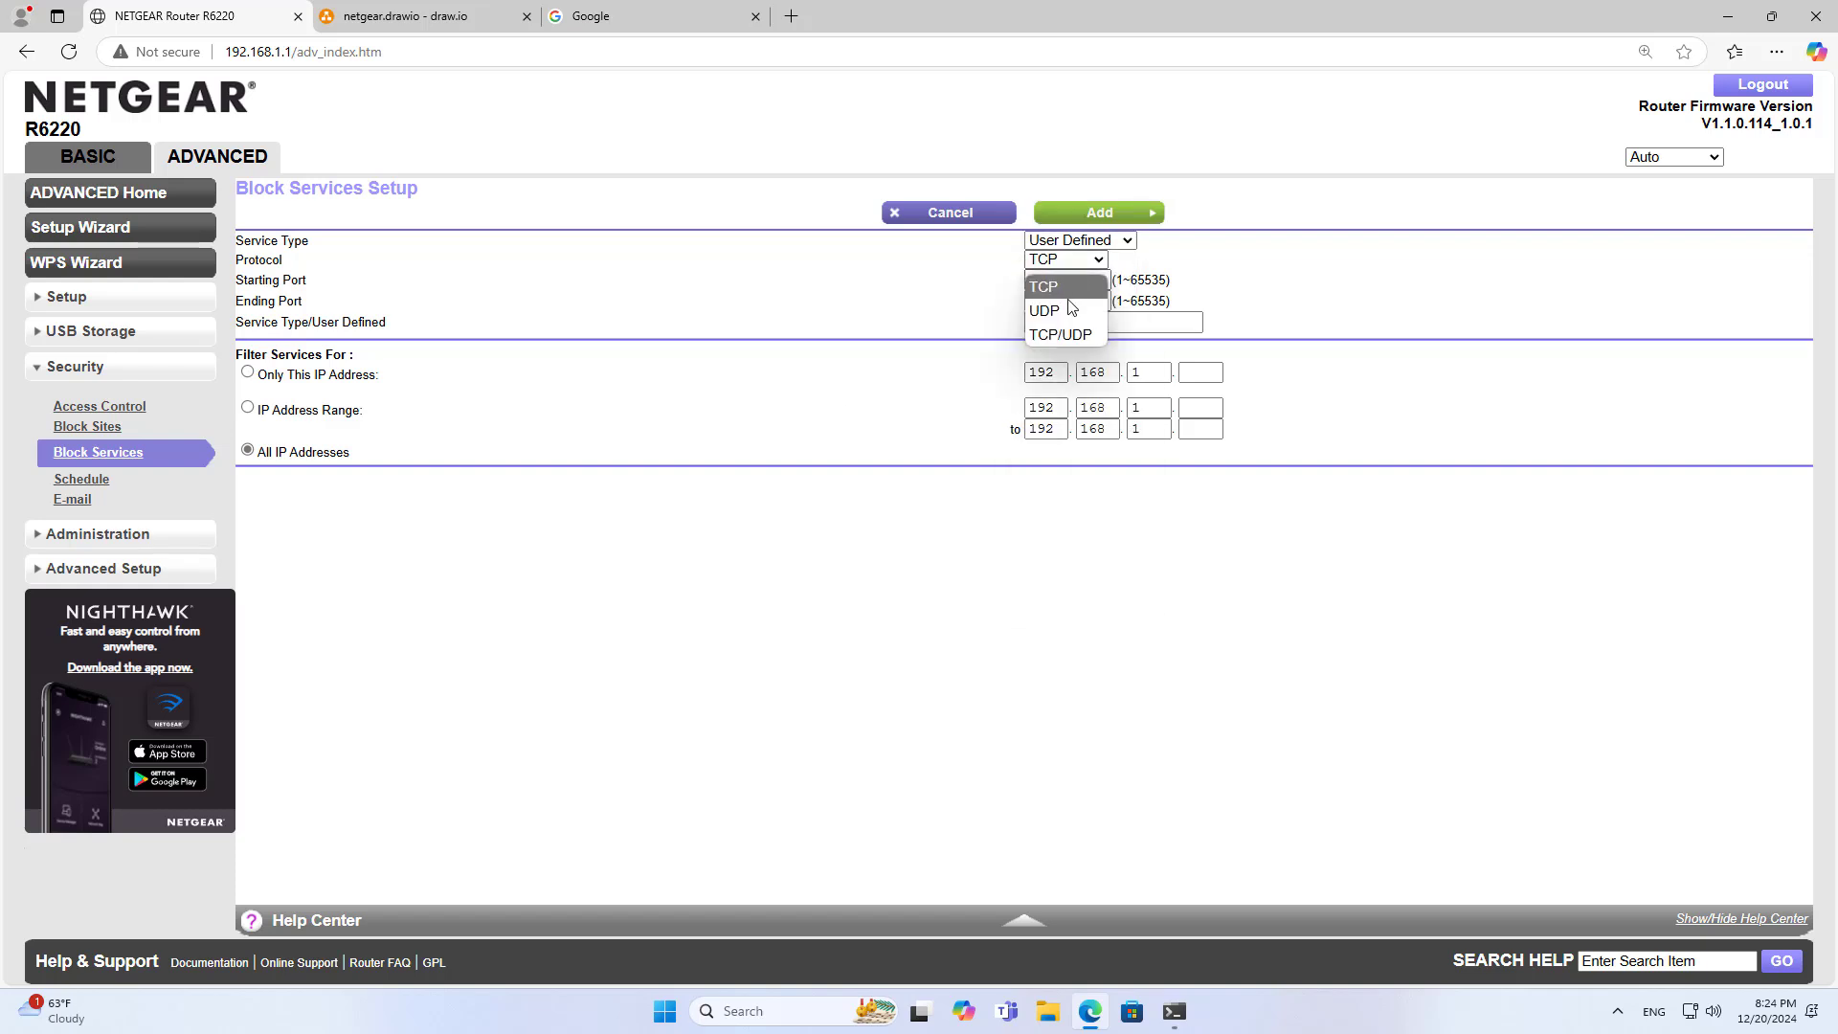
click(1062, 334)
click(1066, 281)
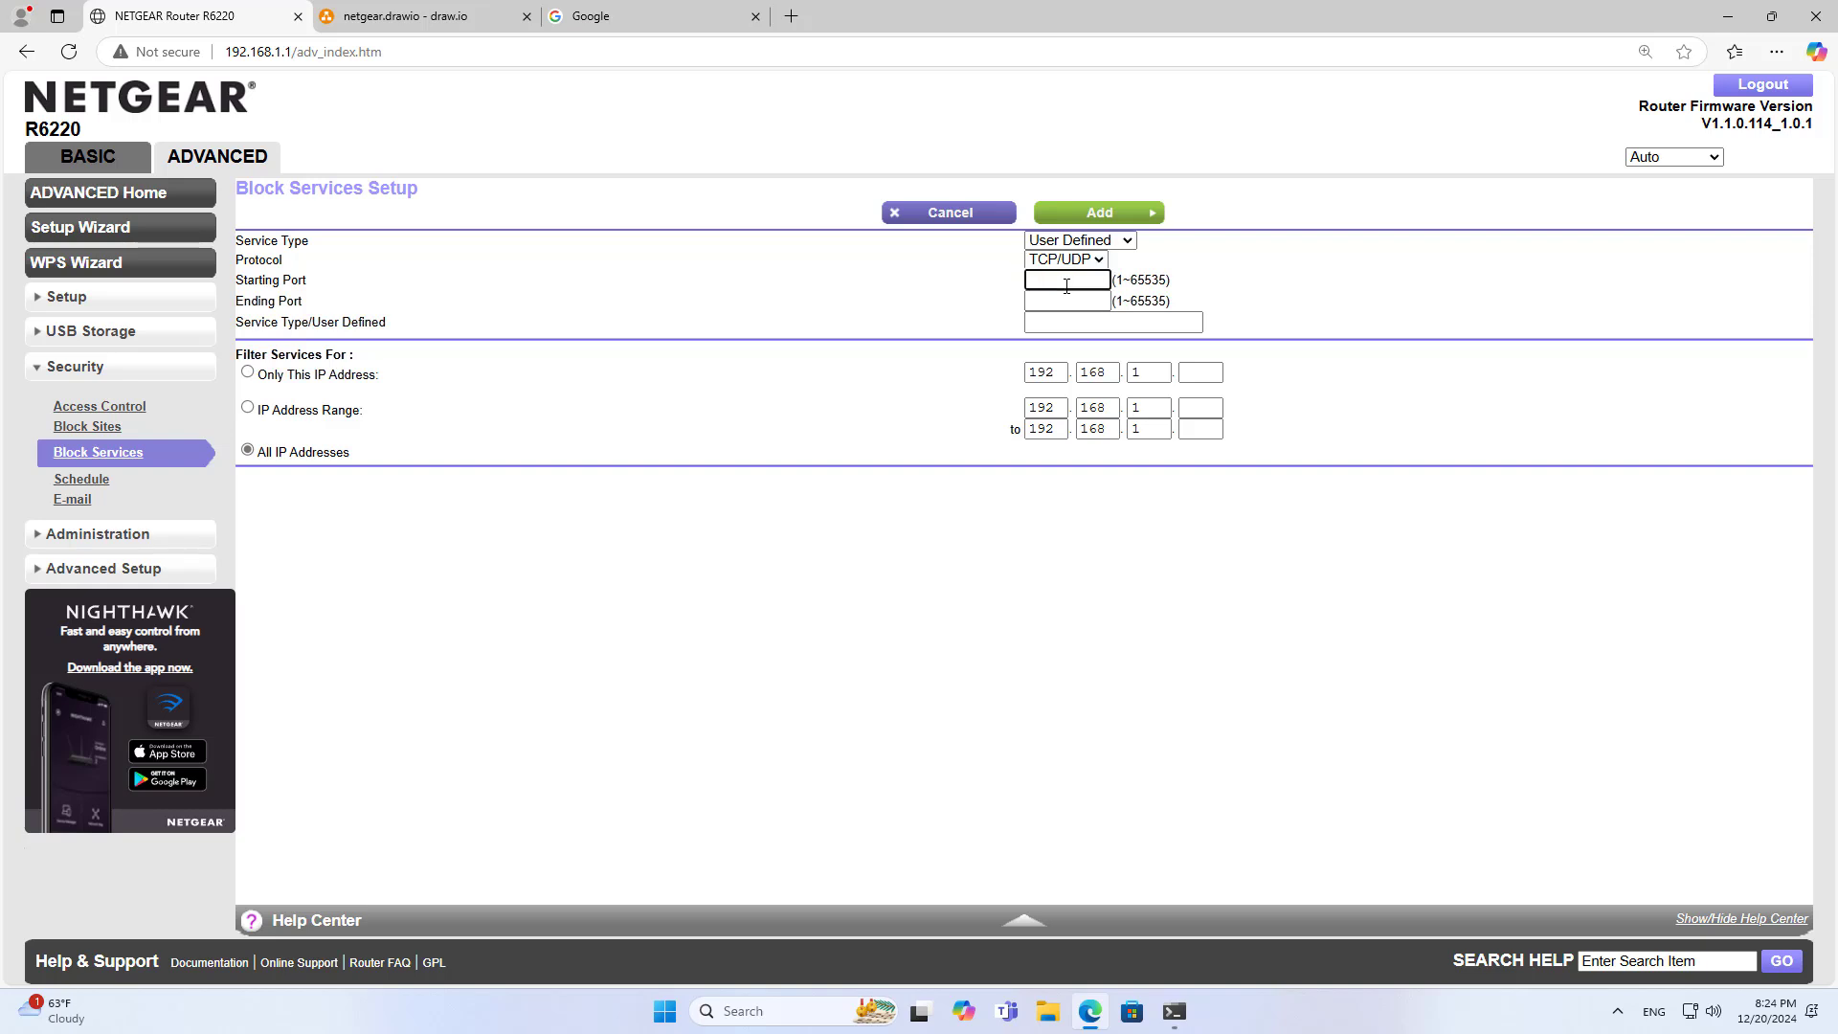
text(1)
click(1074, 302)
double_click(1149, 302)
click(1073, 302)
right_click(1074, 302)
click(1127, 487)
Restrict the blocked service to Only This IP Address, checking Target PC's IP in the diagram
click(1200, 372)
click(247, 373)
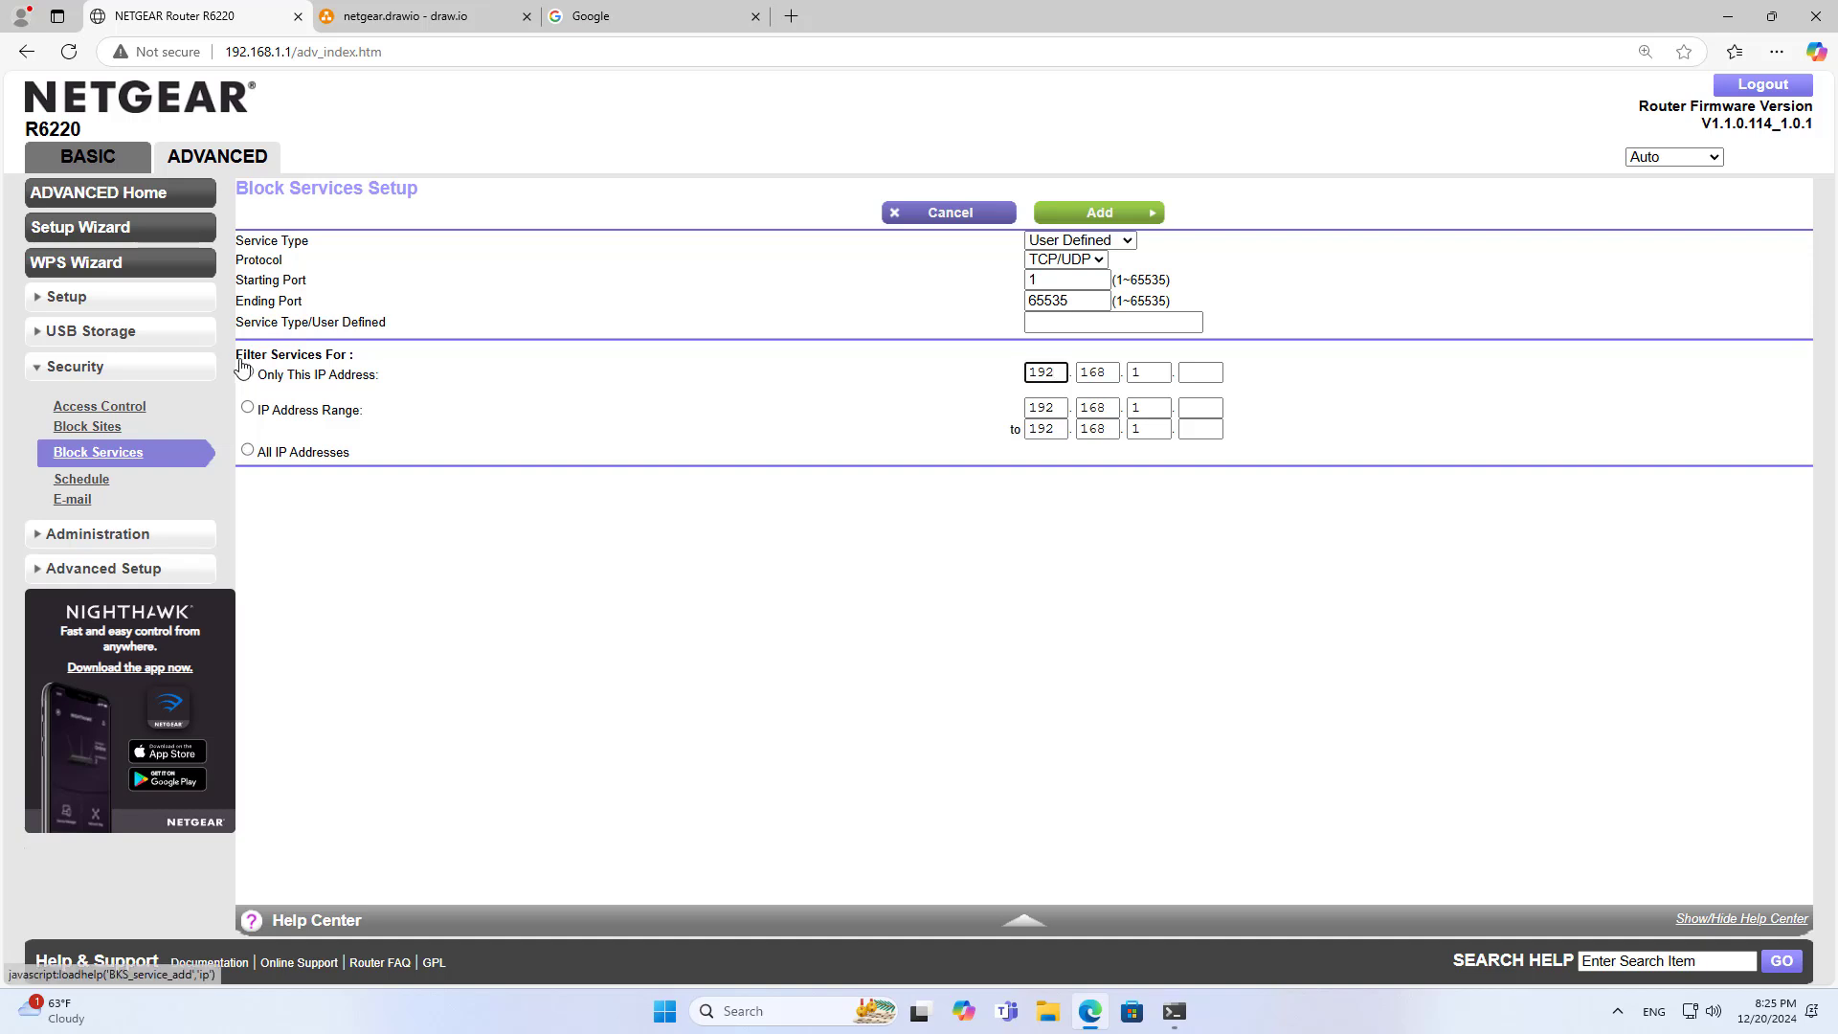
drag(257, 374, 375, 374)
click(1187, 371)
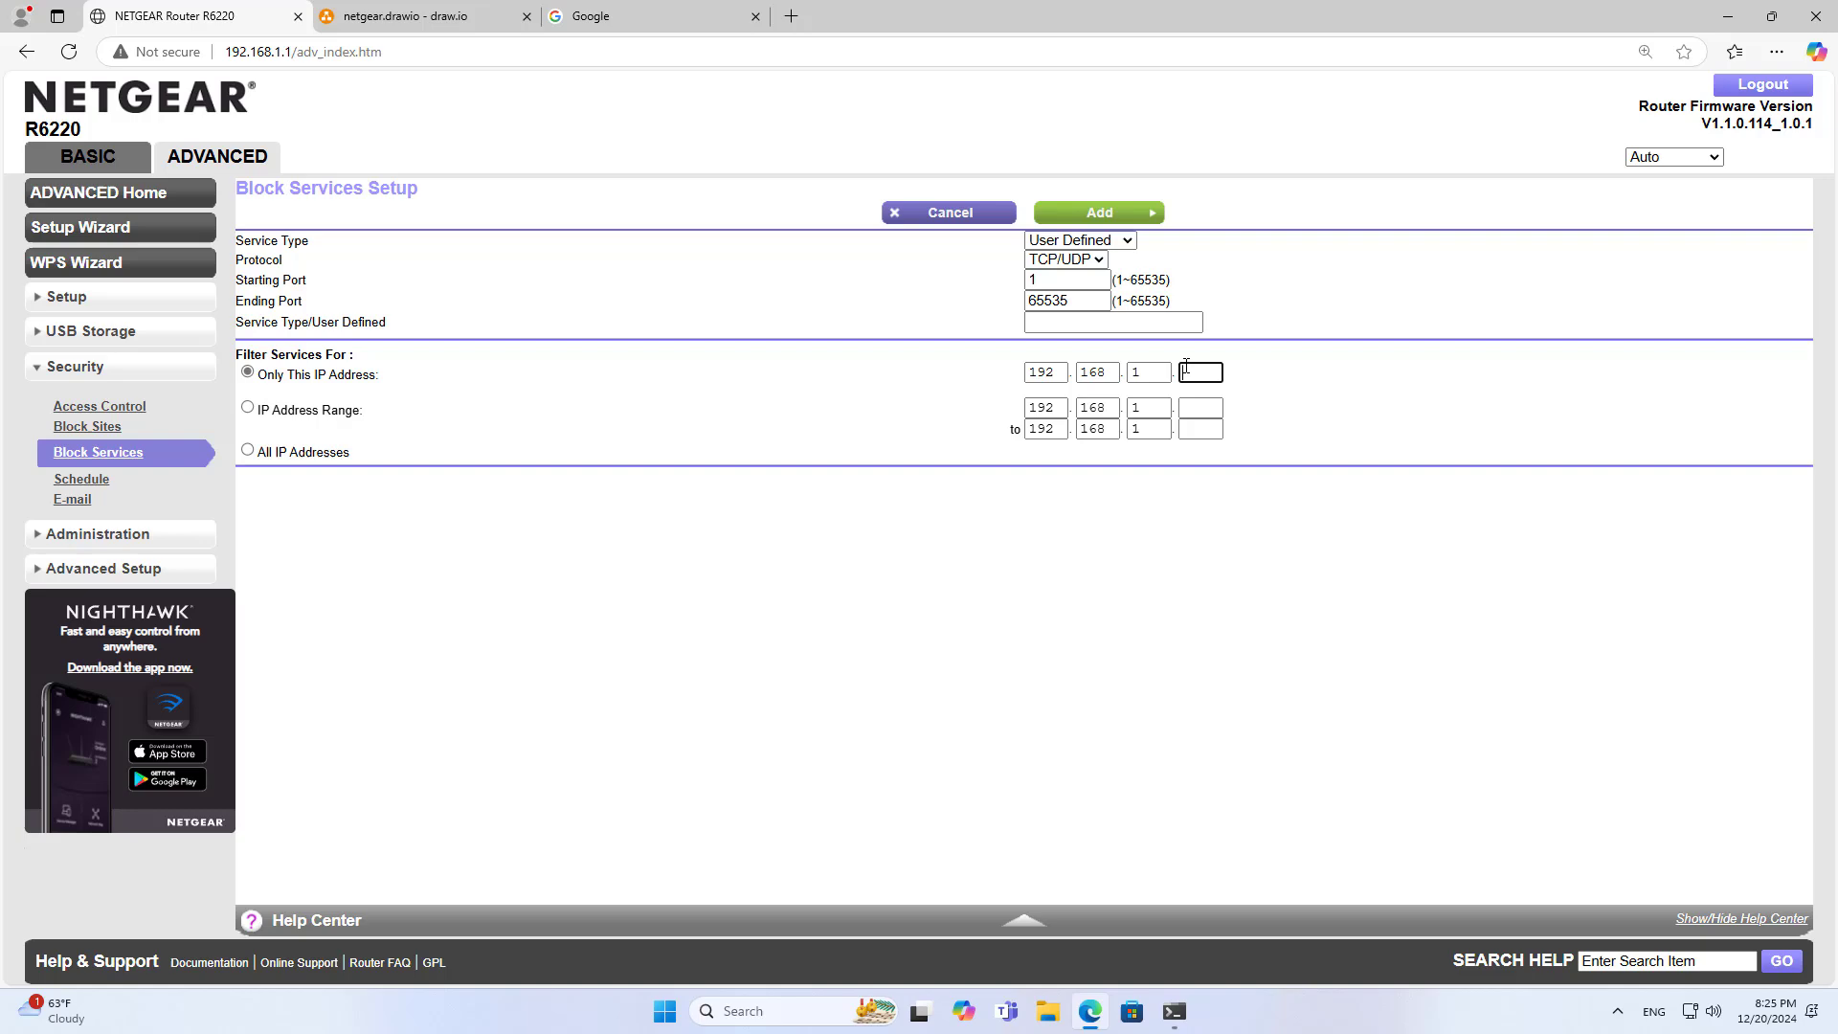
click(402, 16)
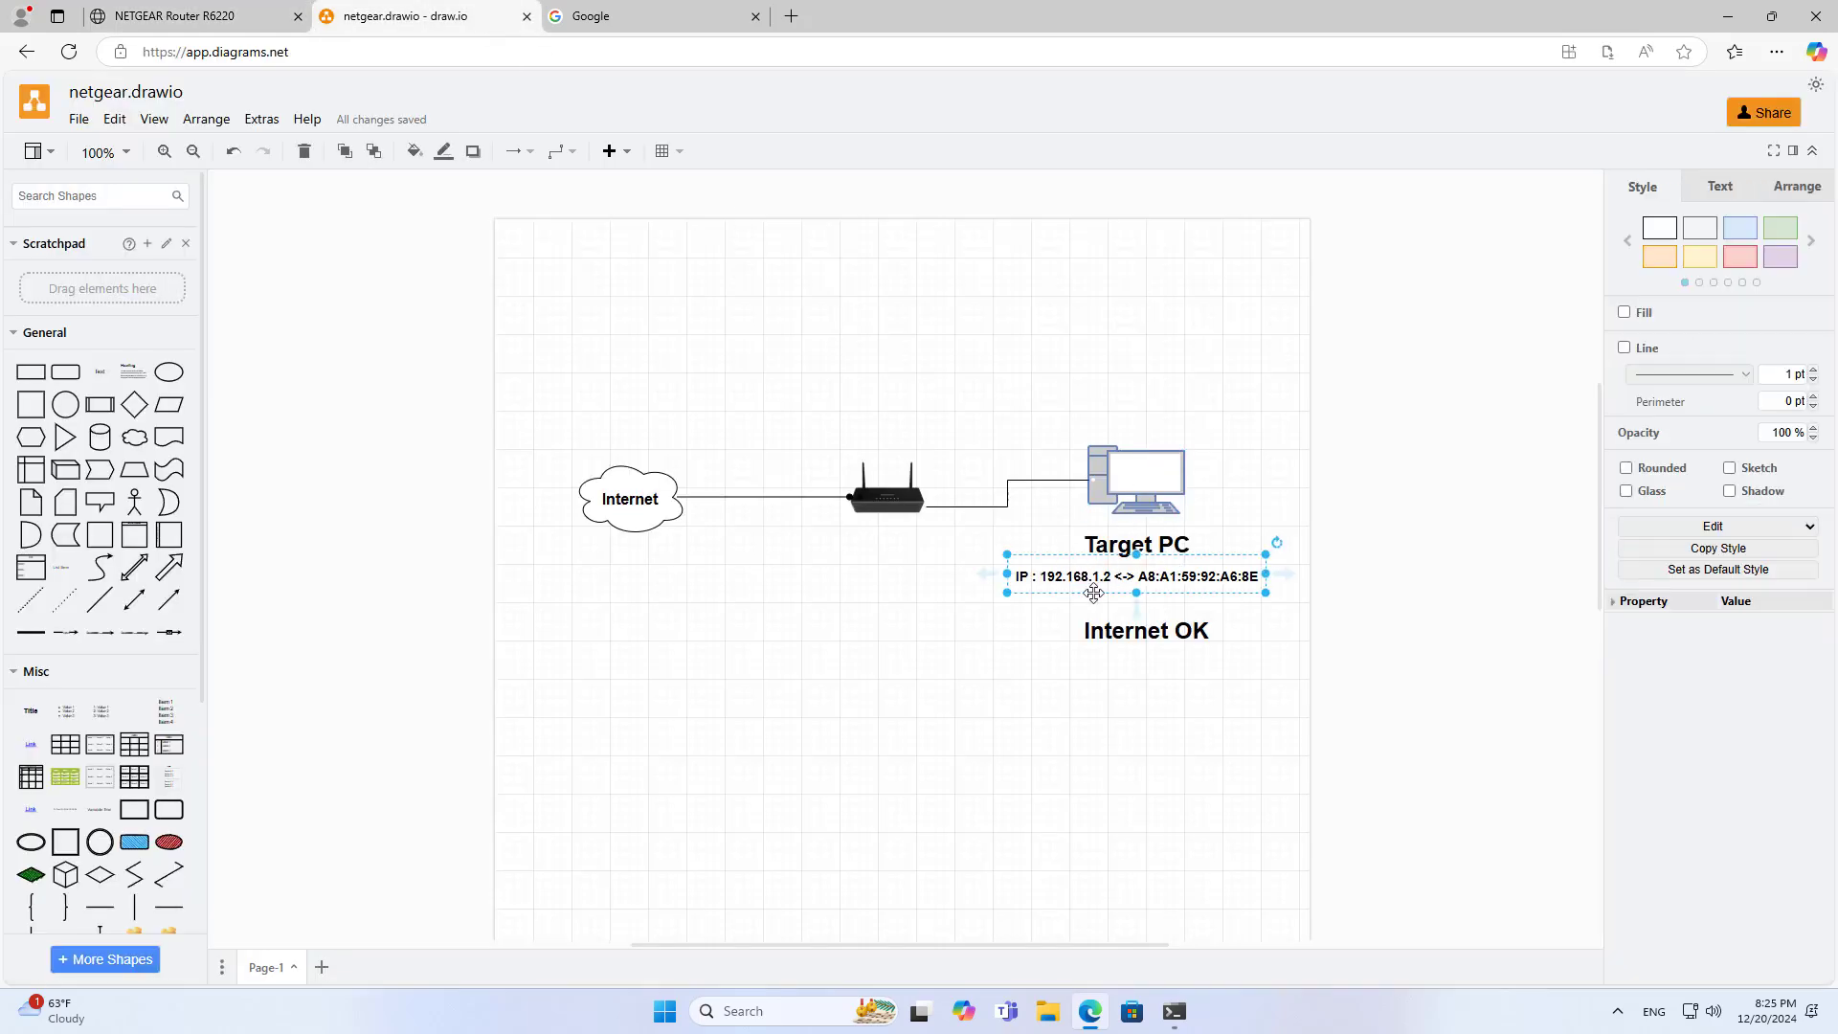
click(247, 27)
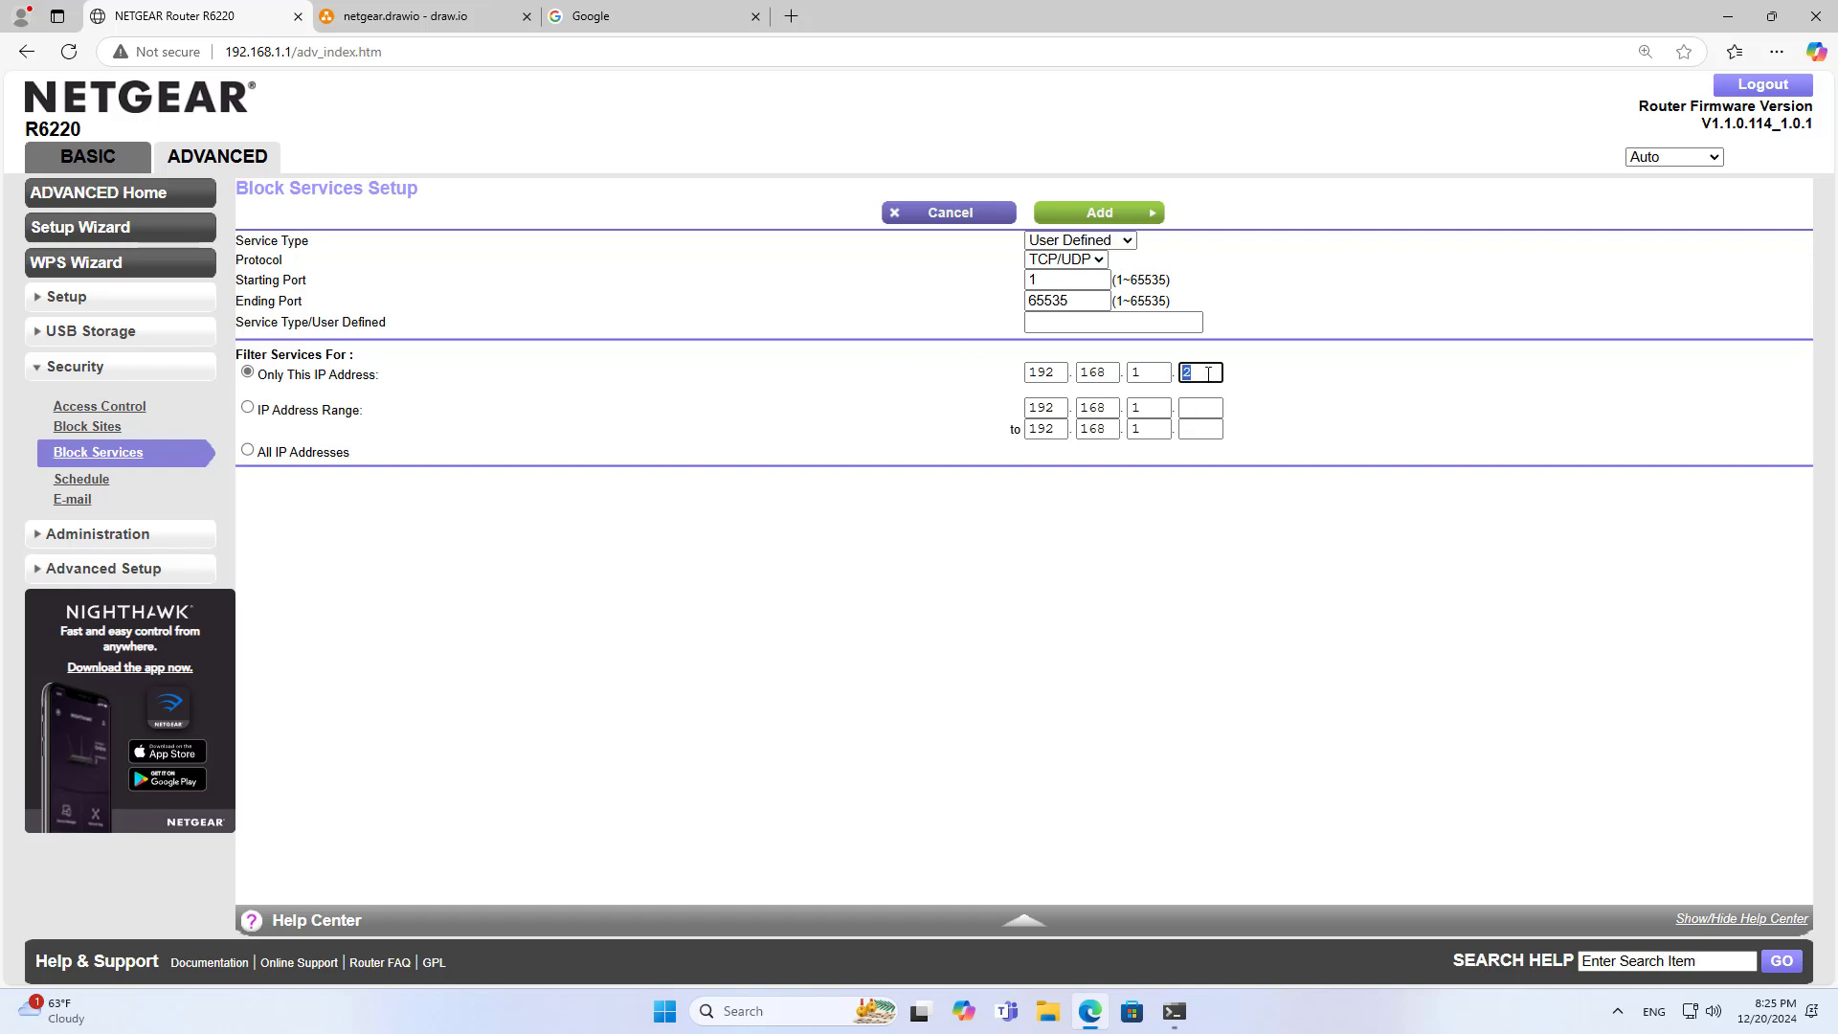
Name the service 'Block all services', add it, and apply Always blocking
click(1089, 323)
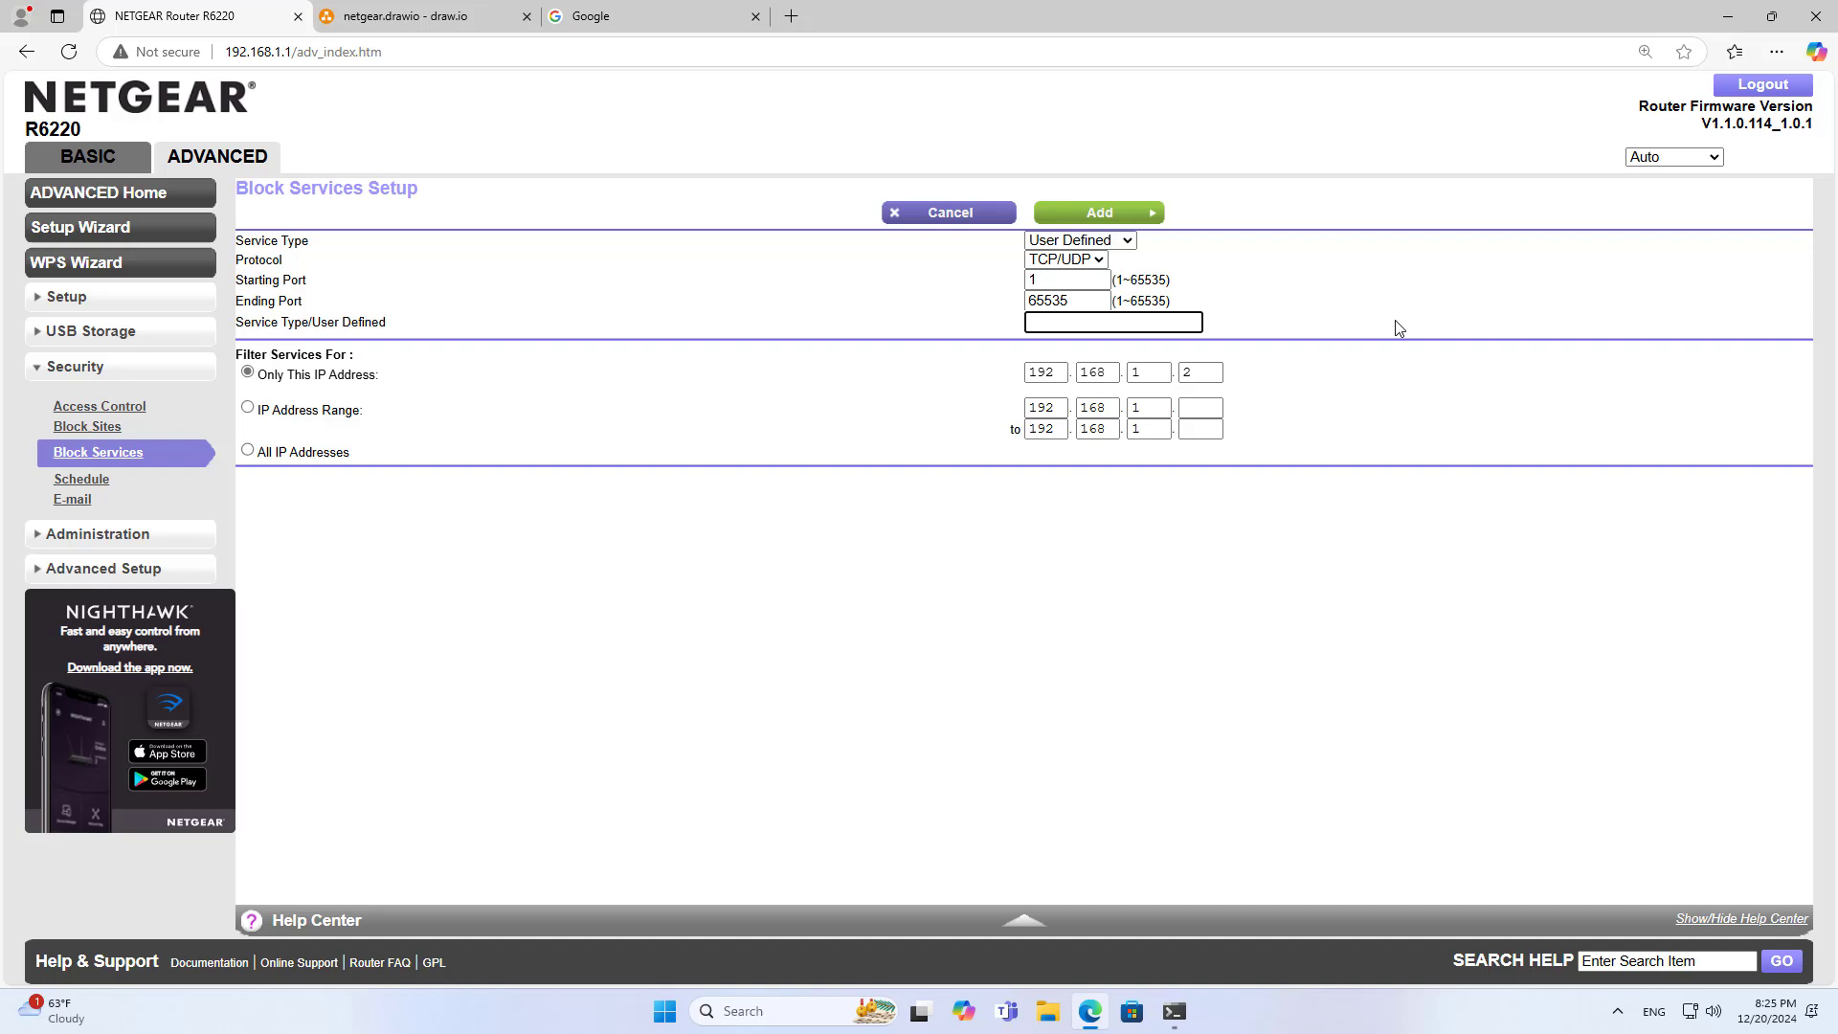
text(Block all services)
click(1096, 214)
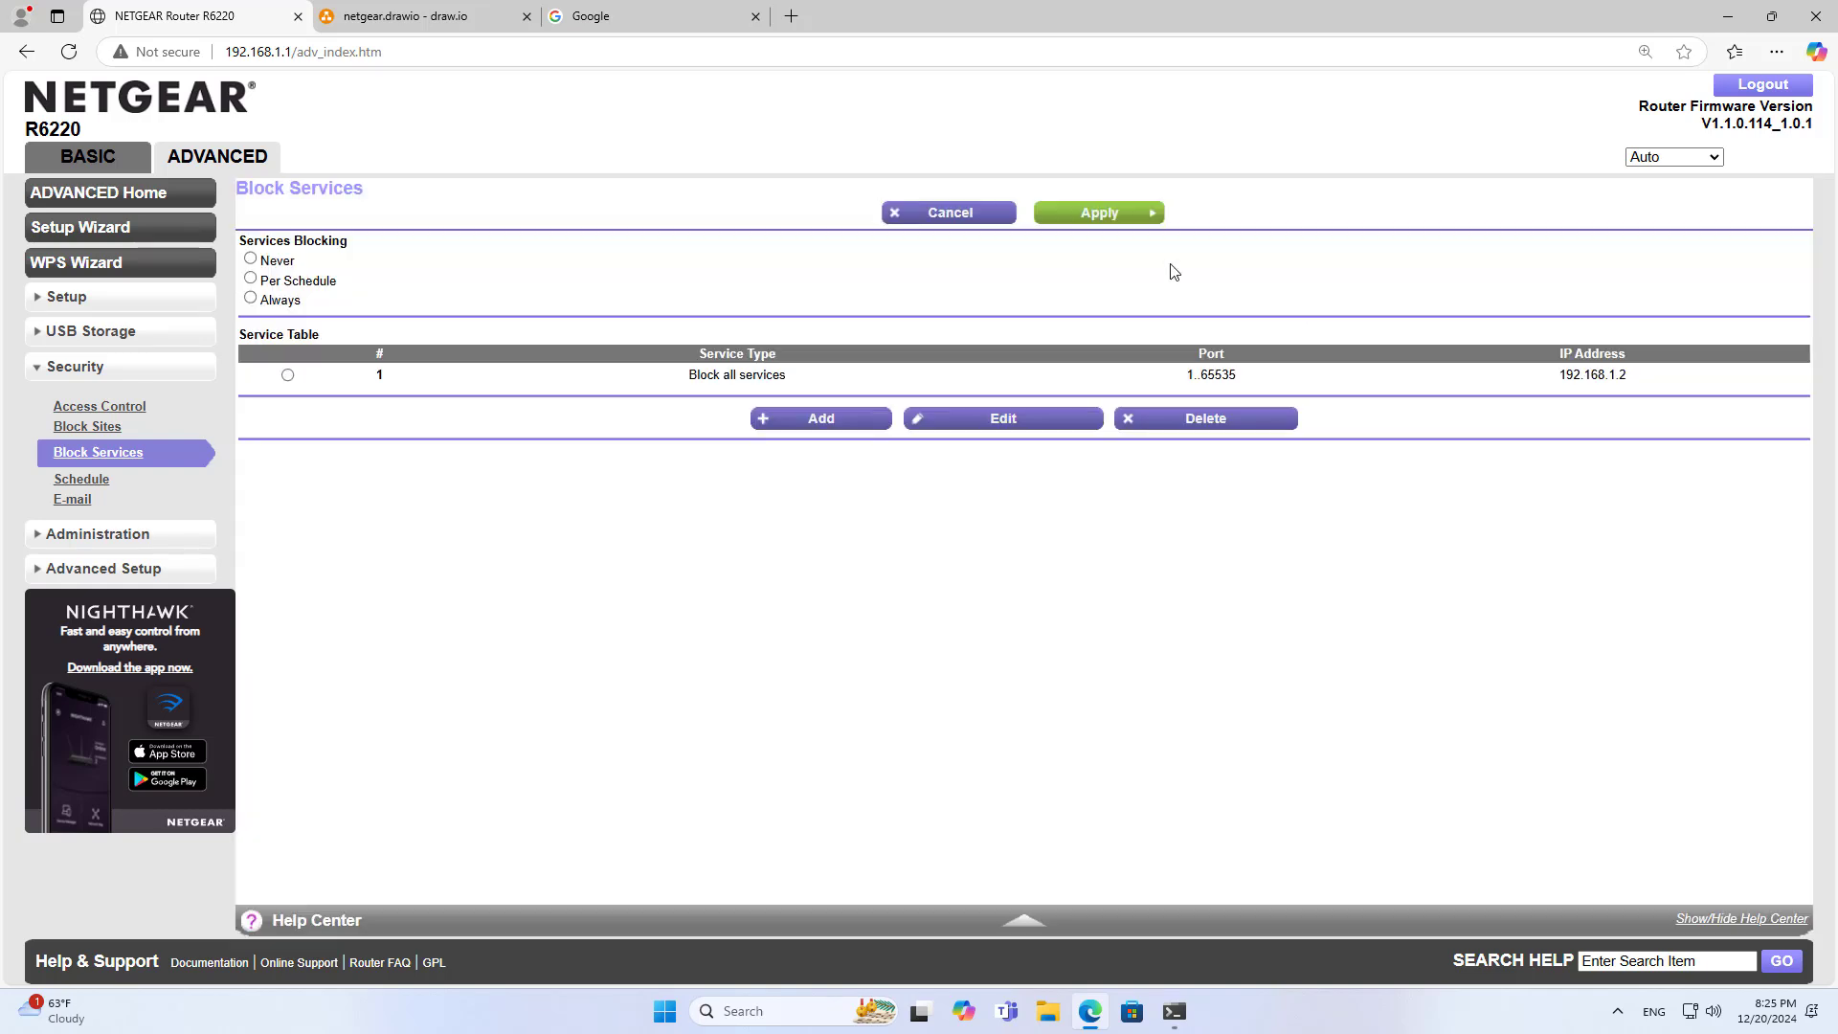
click(250, 264)
double_click(268, 301)
click(831, 278)
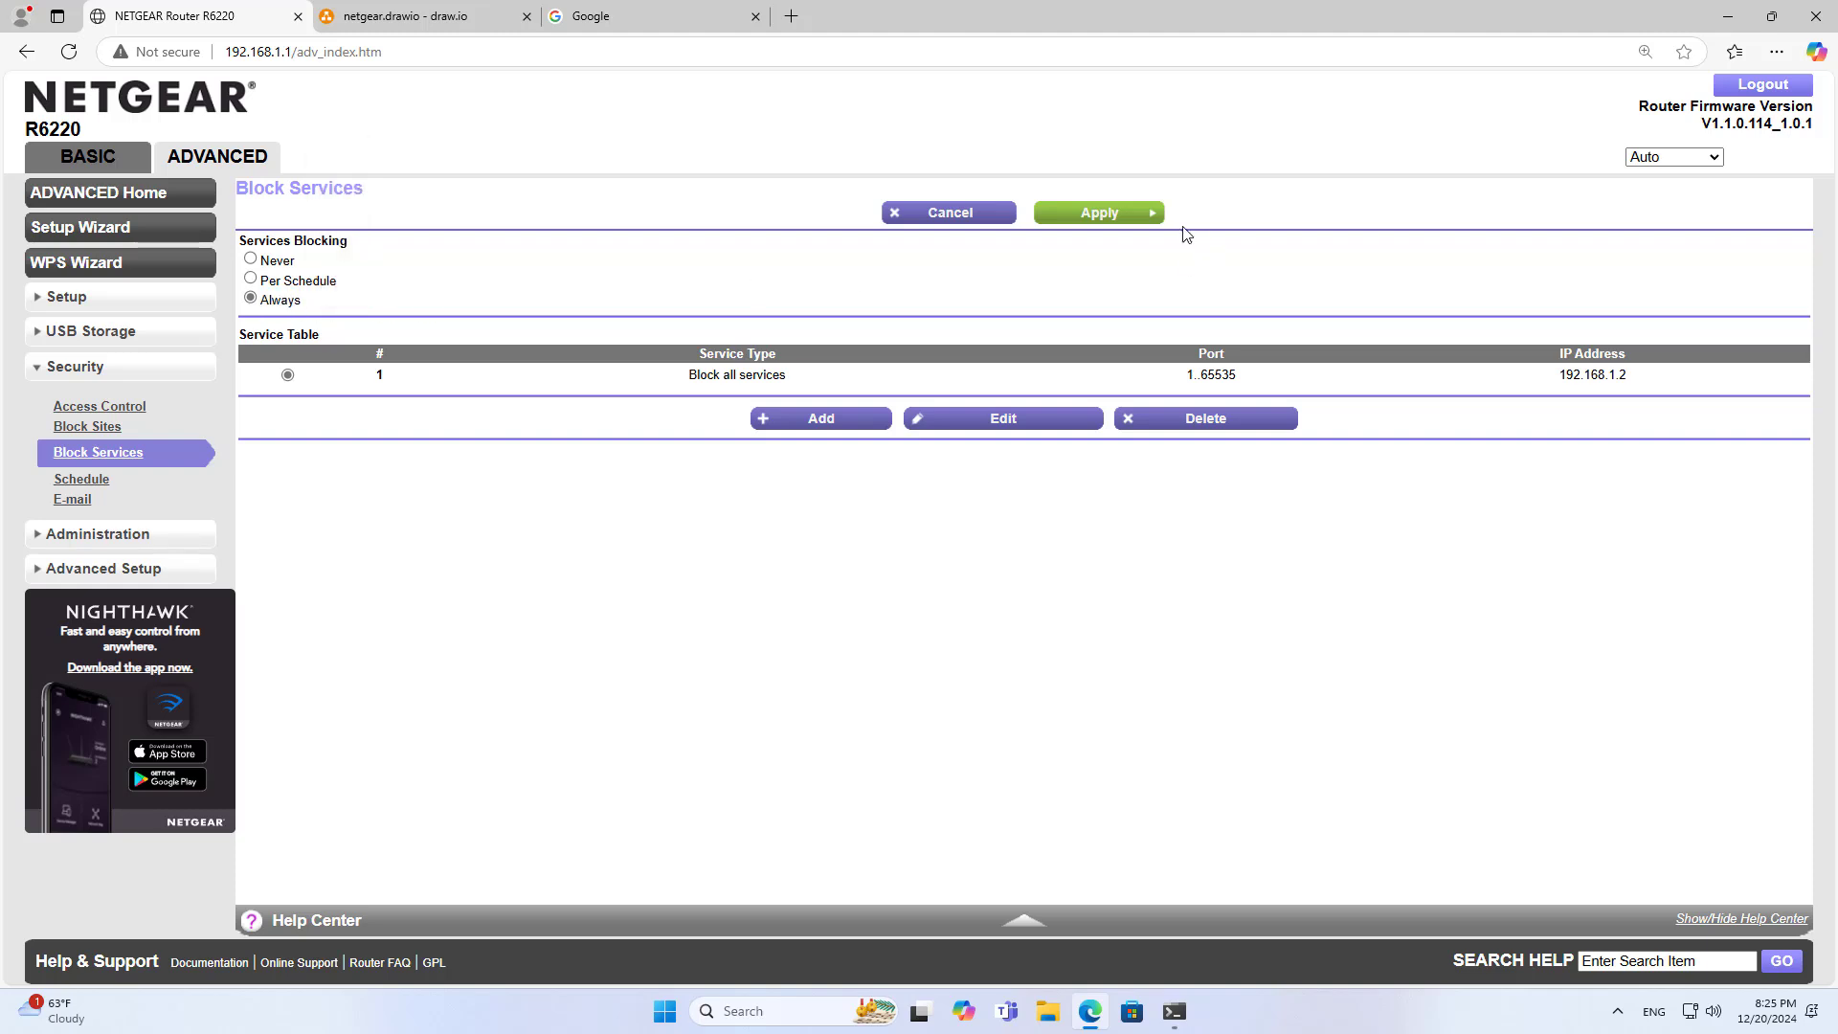
click(1118, 220)
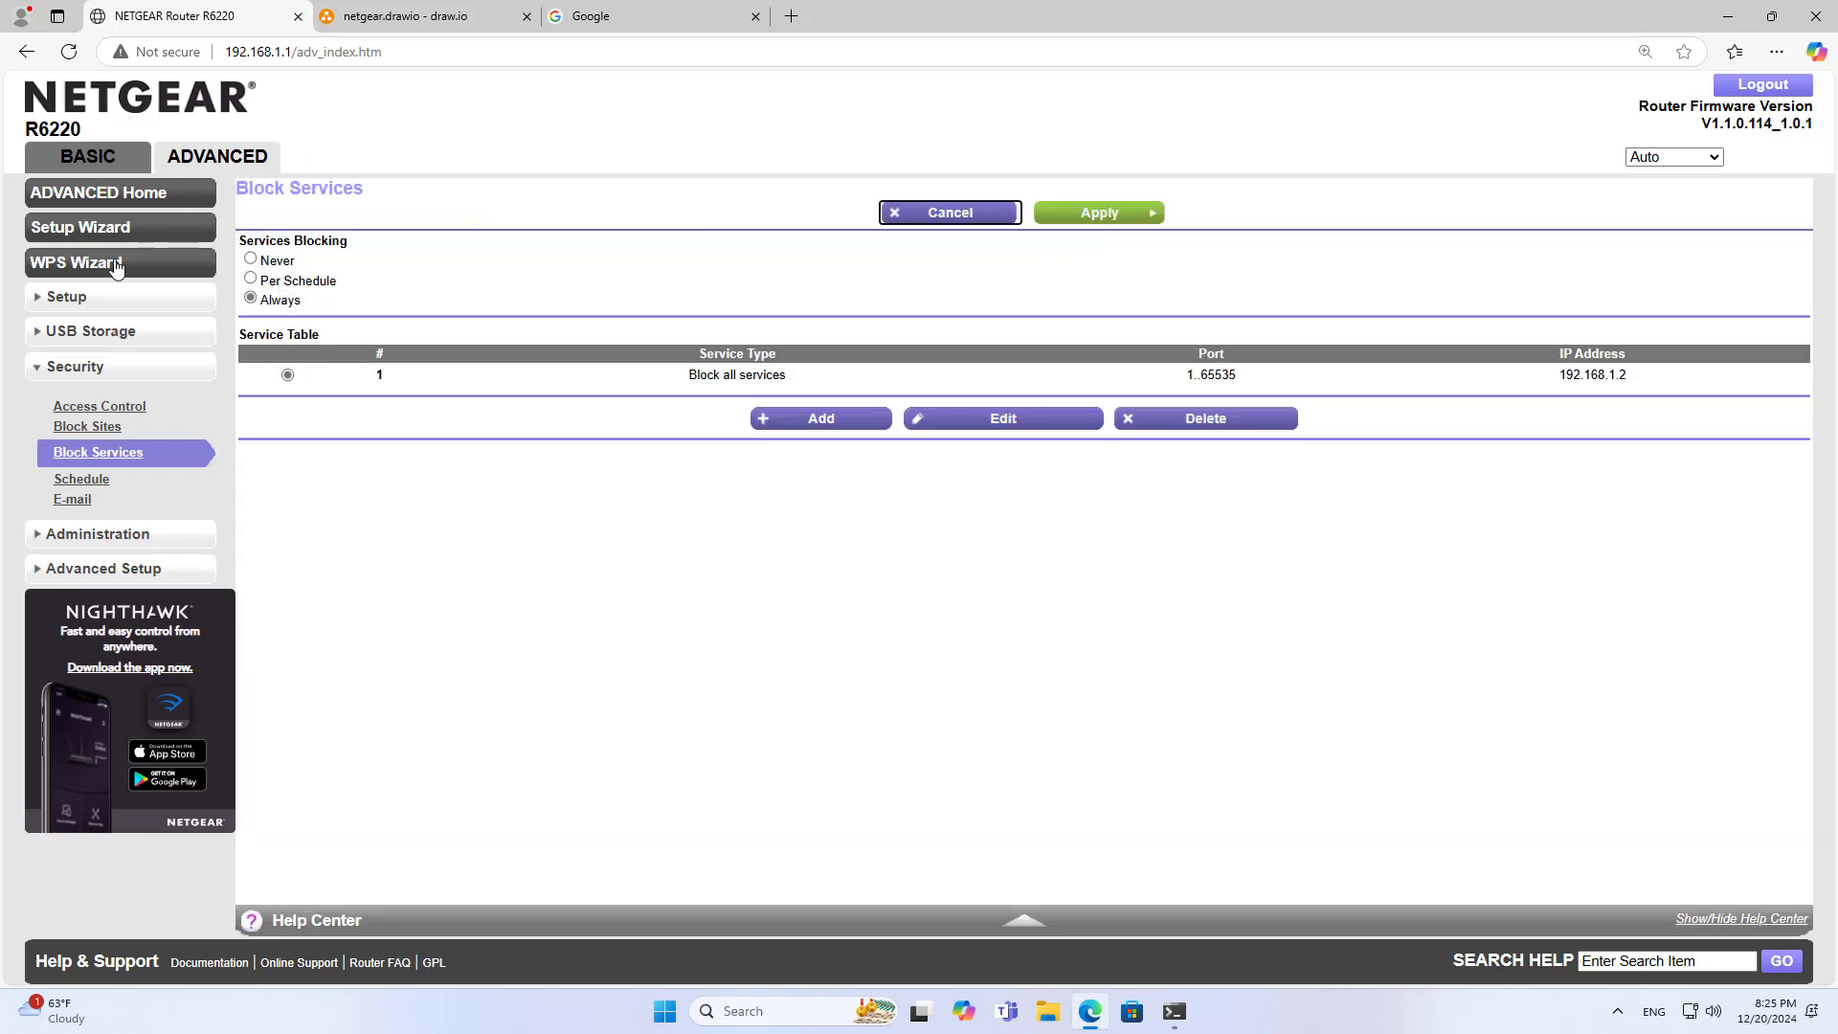
Reboot the router from the Router Status page and sign back in
click(105, 534)
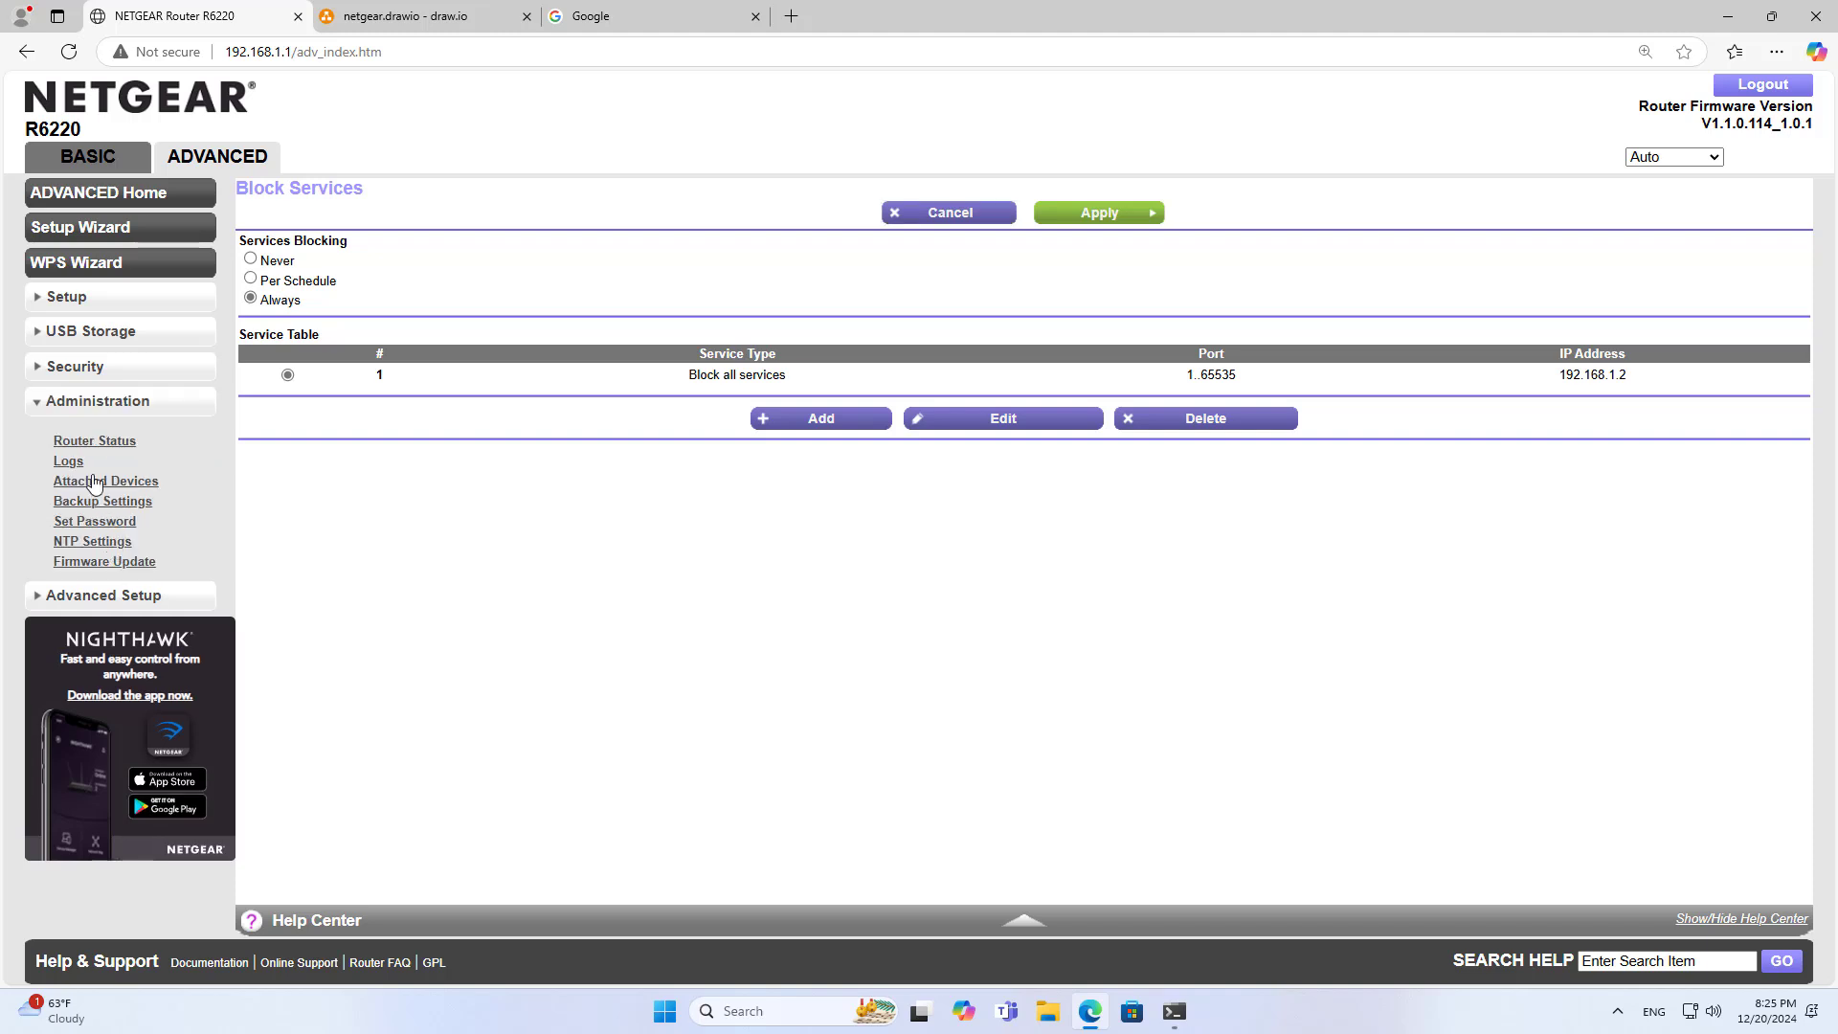
click(86, 444)
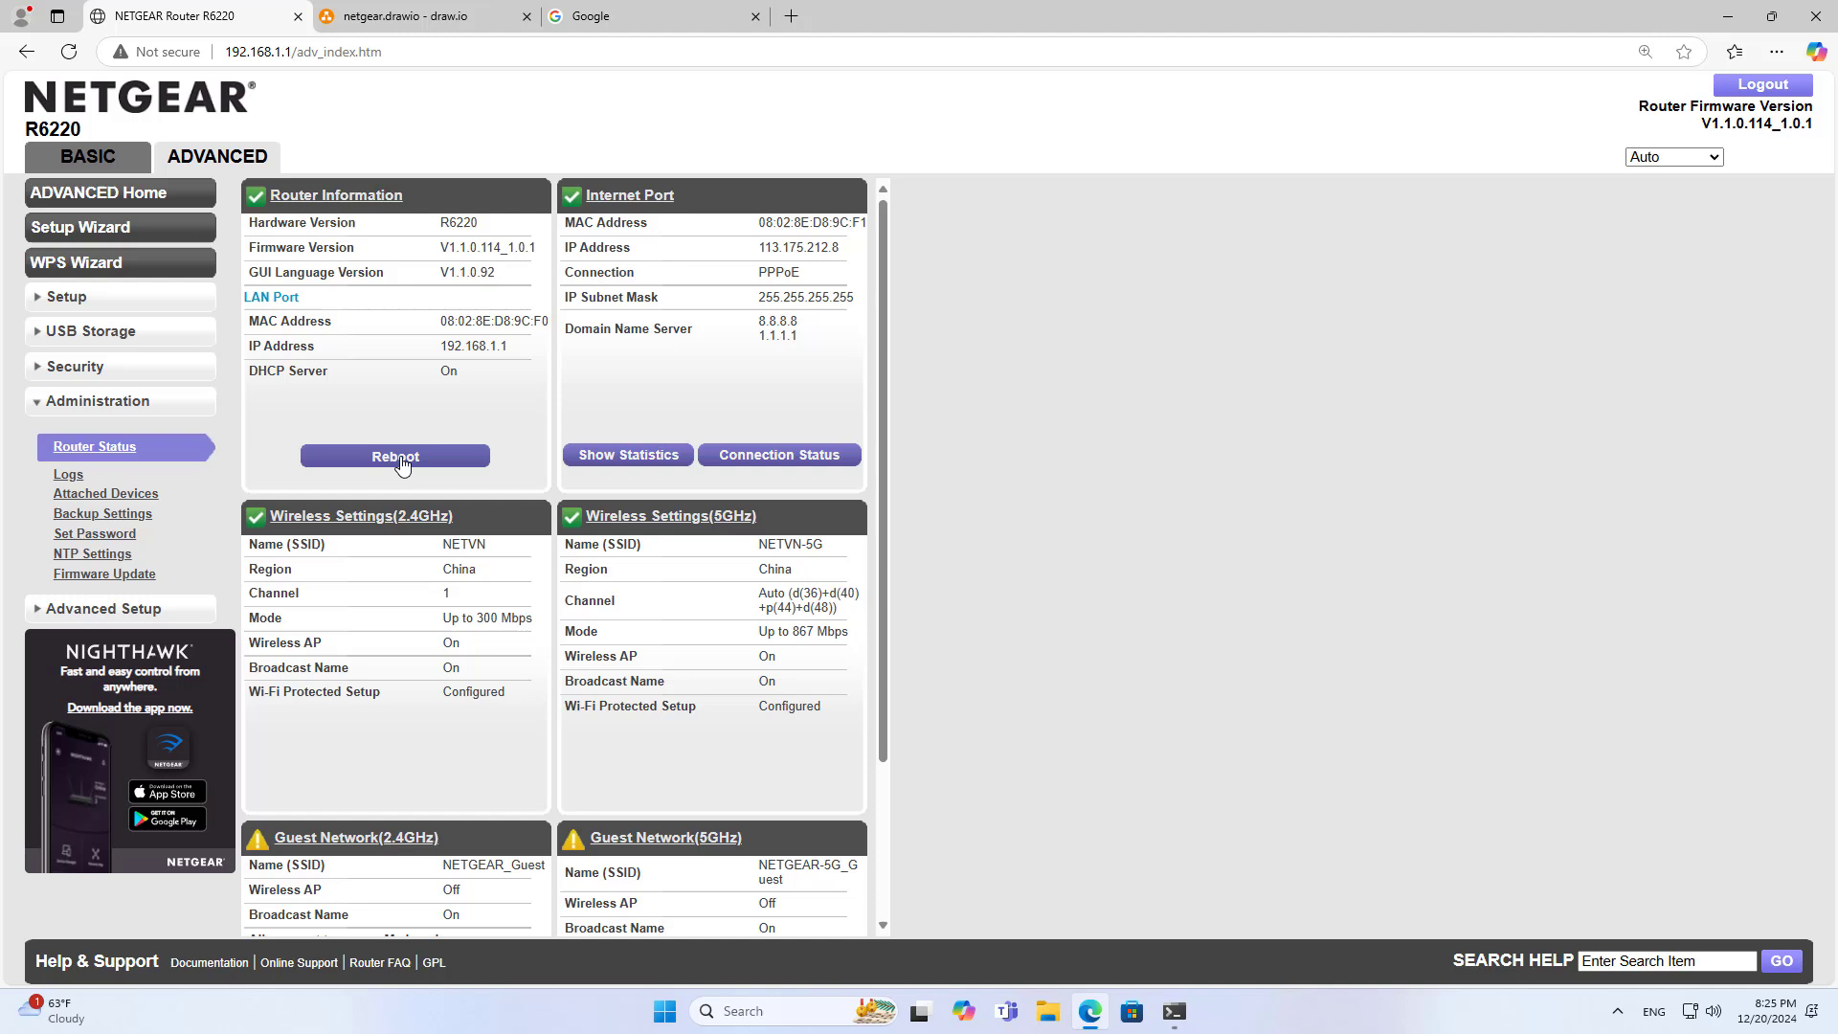
click(402, 460)
click(1012, 174)
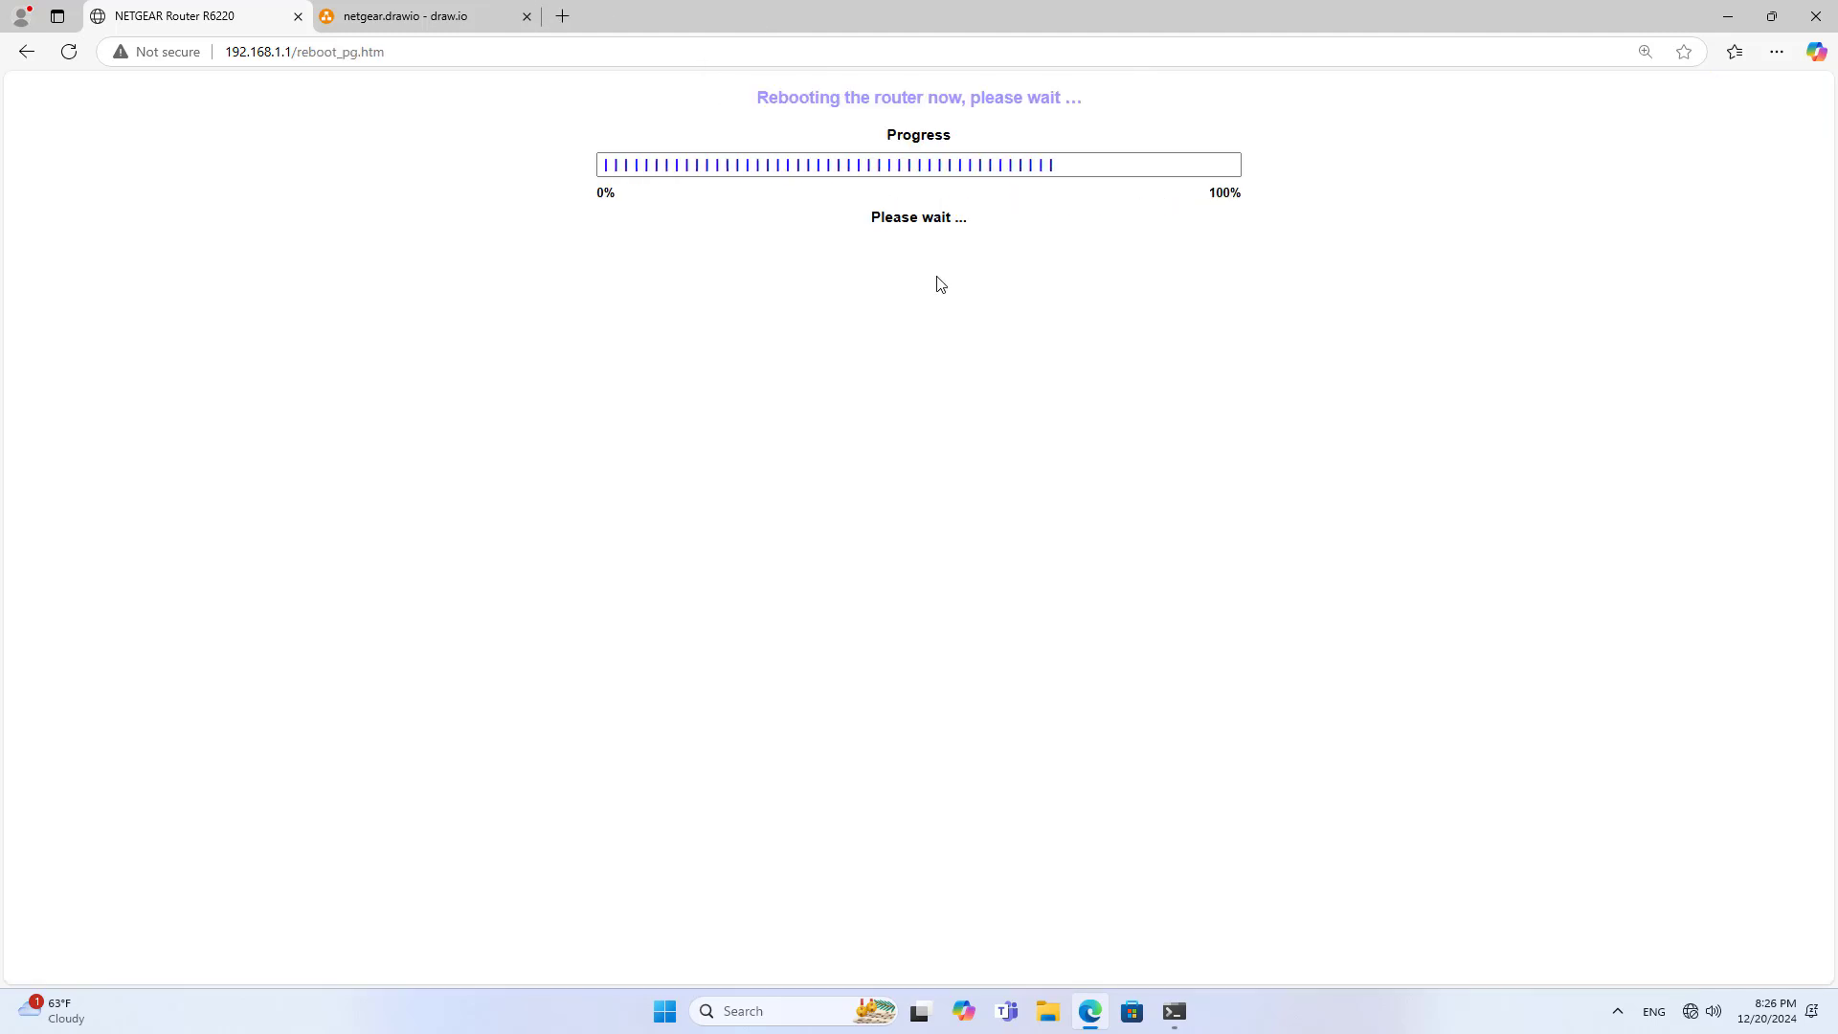
text(admin)
key(Tab)
text(**********)
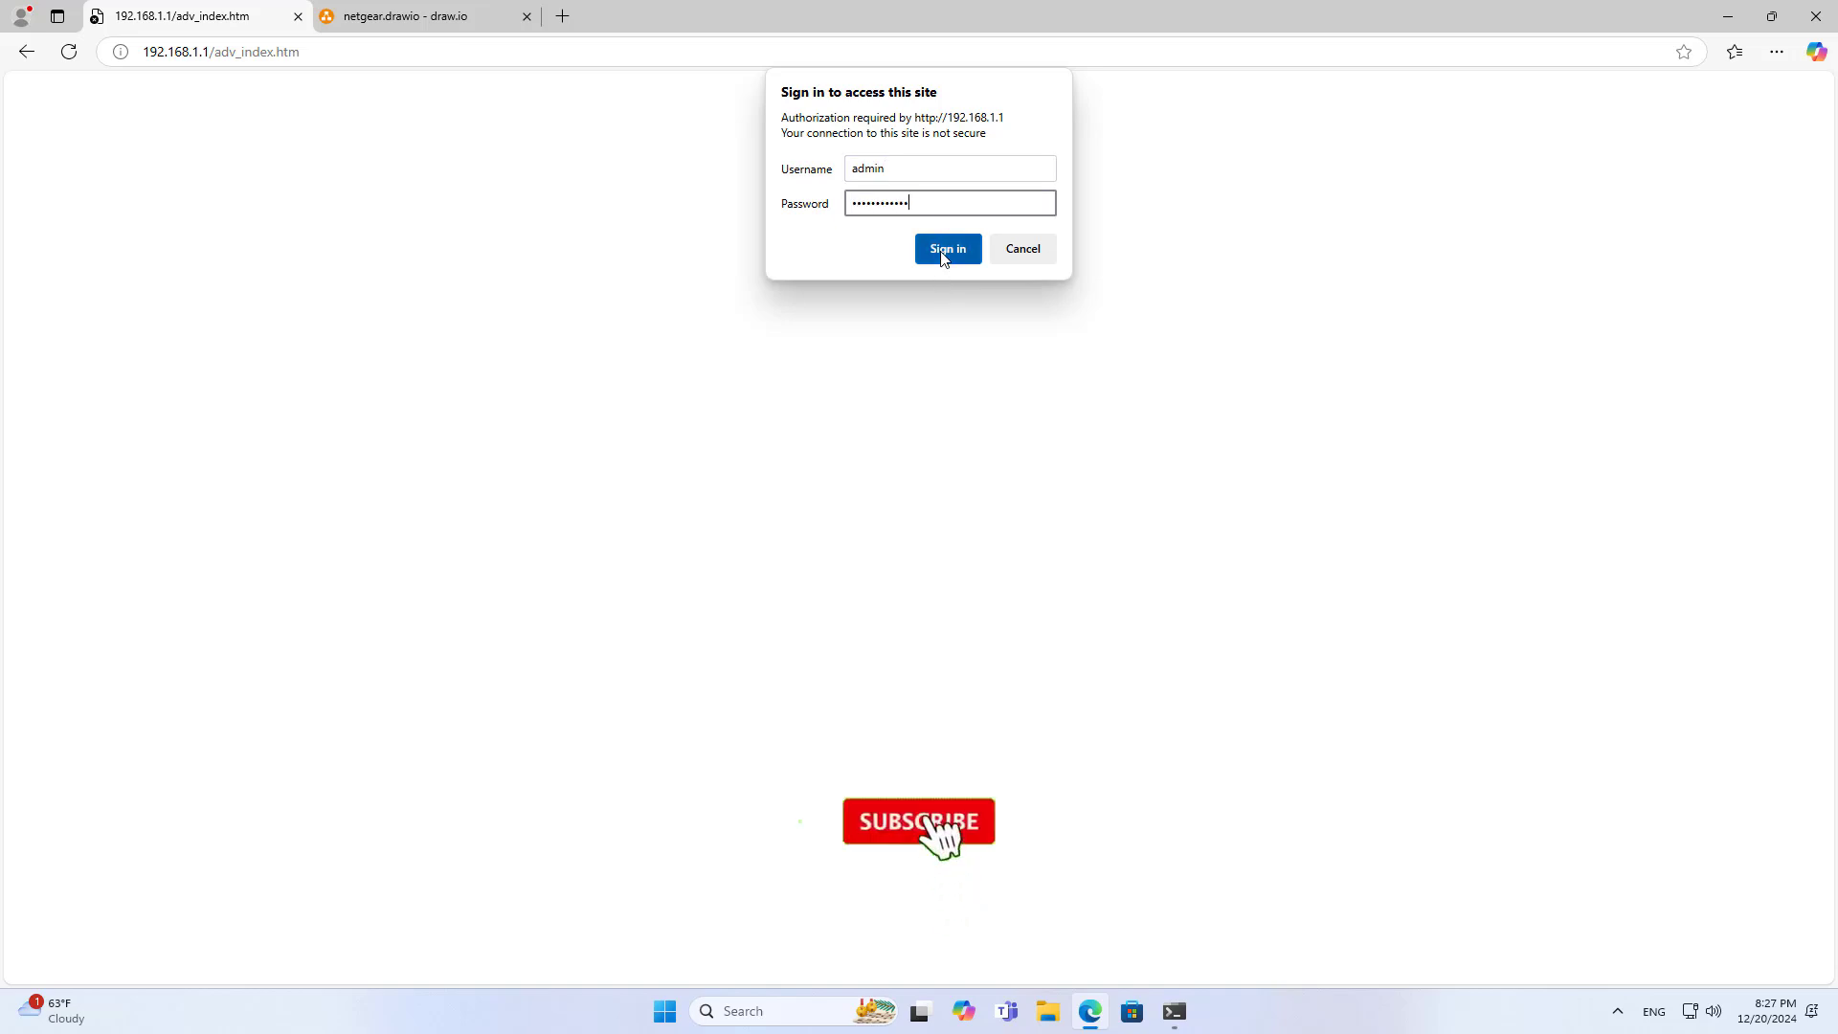
click(943, 257)
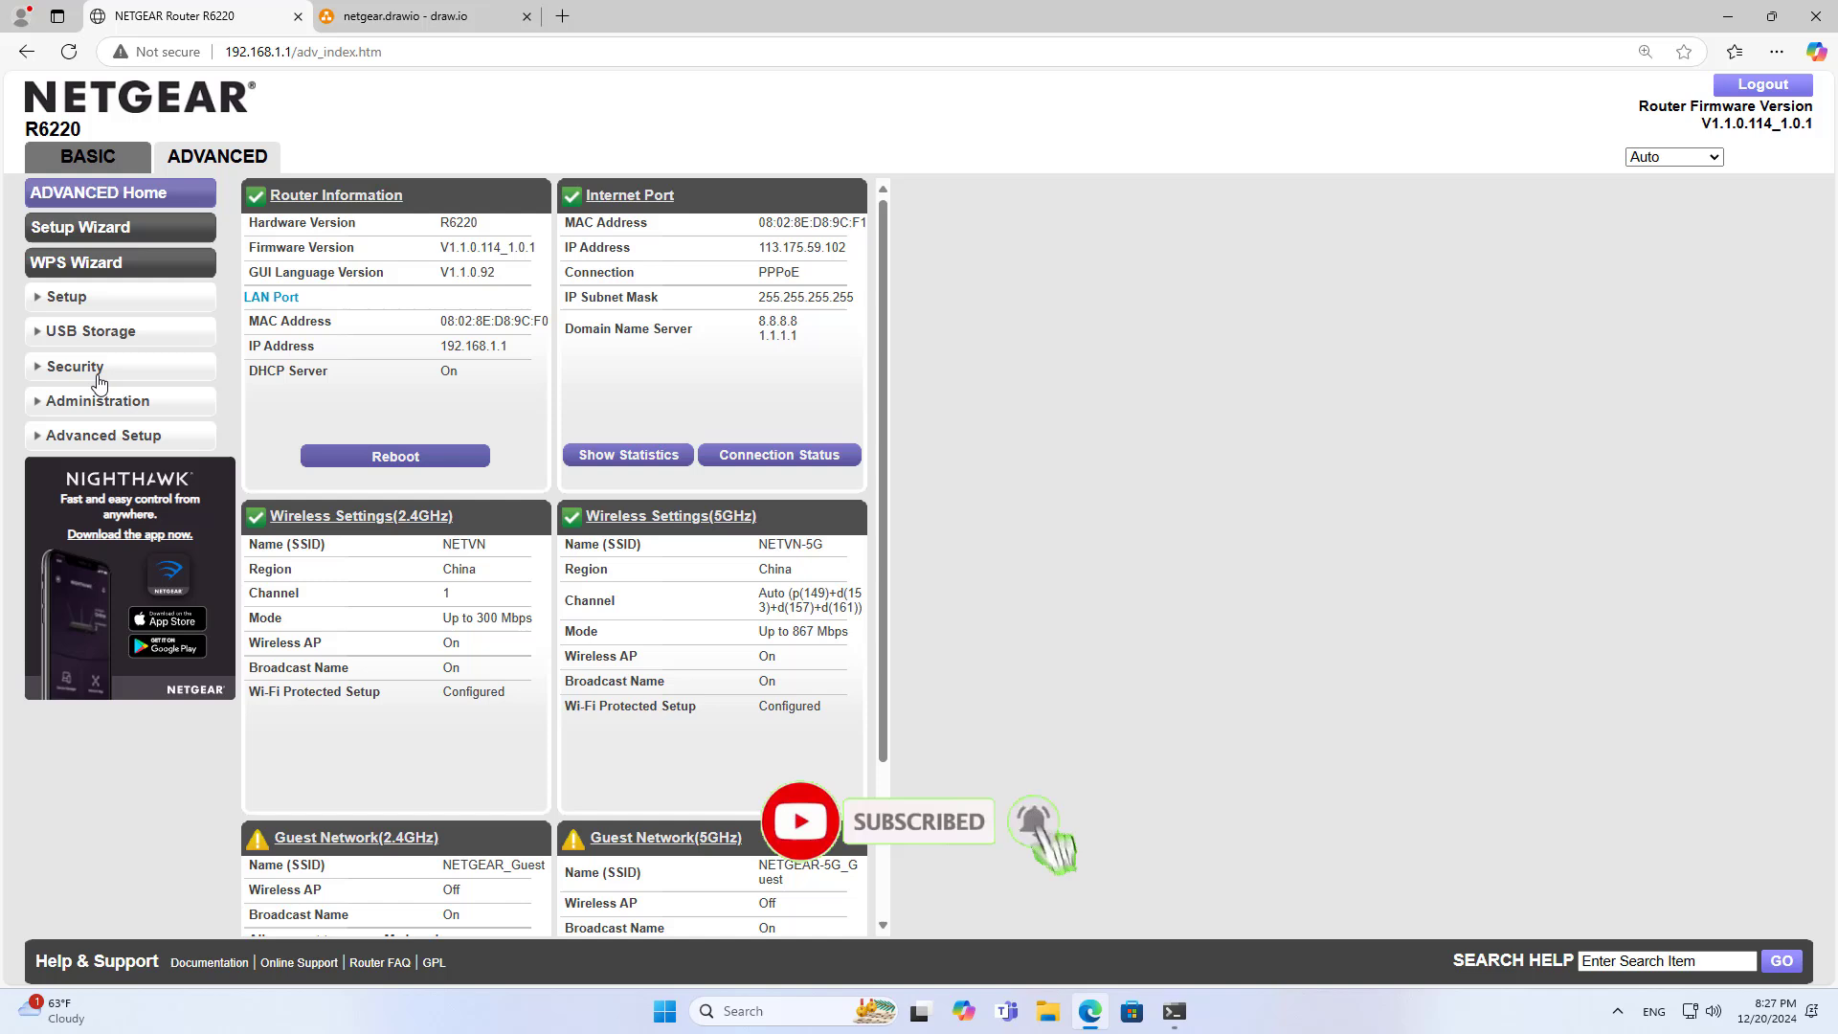
Show that Block Services still blocks all services for 192.168.1.2 Always, then return to the diagram
click(98, 373)
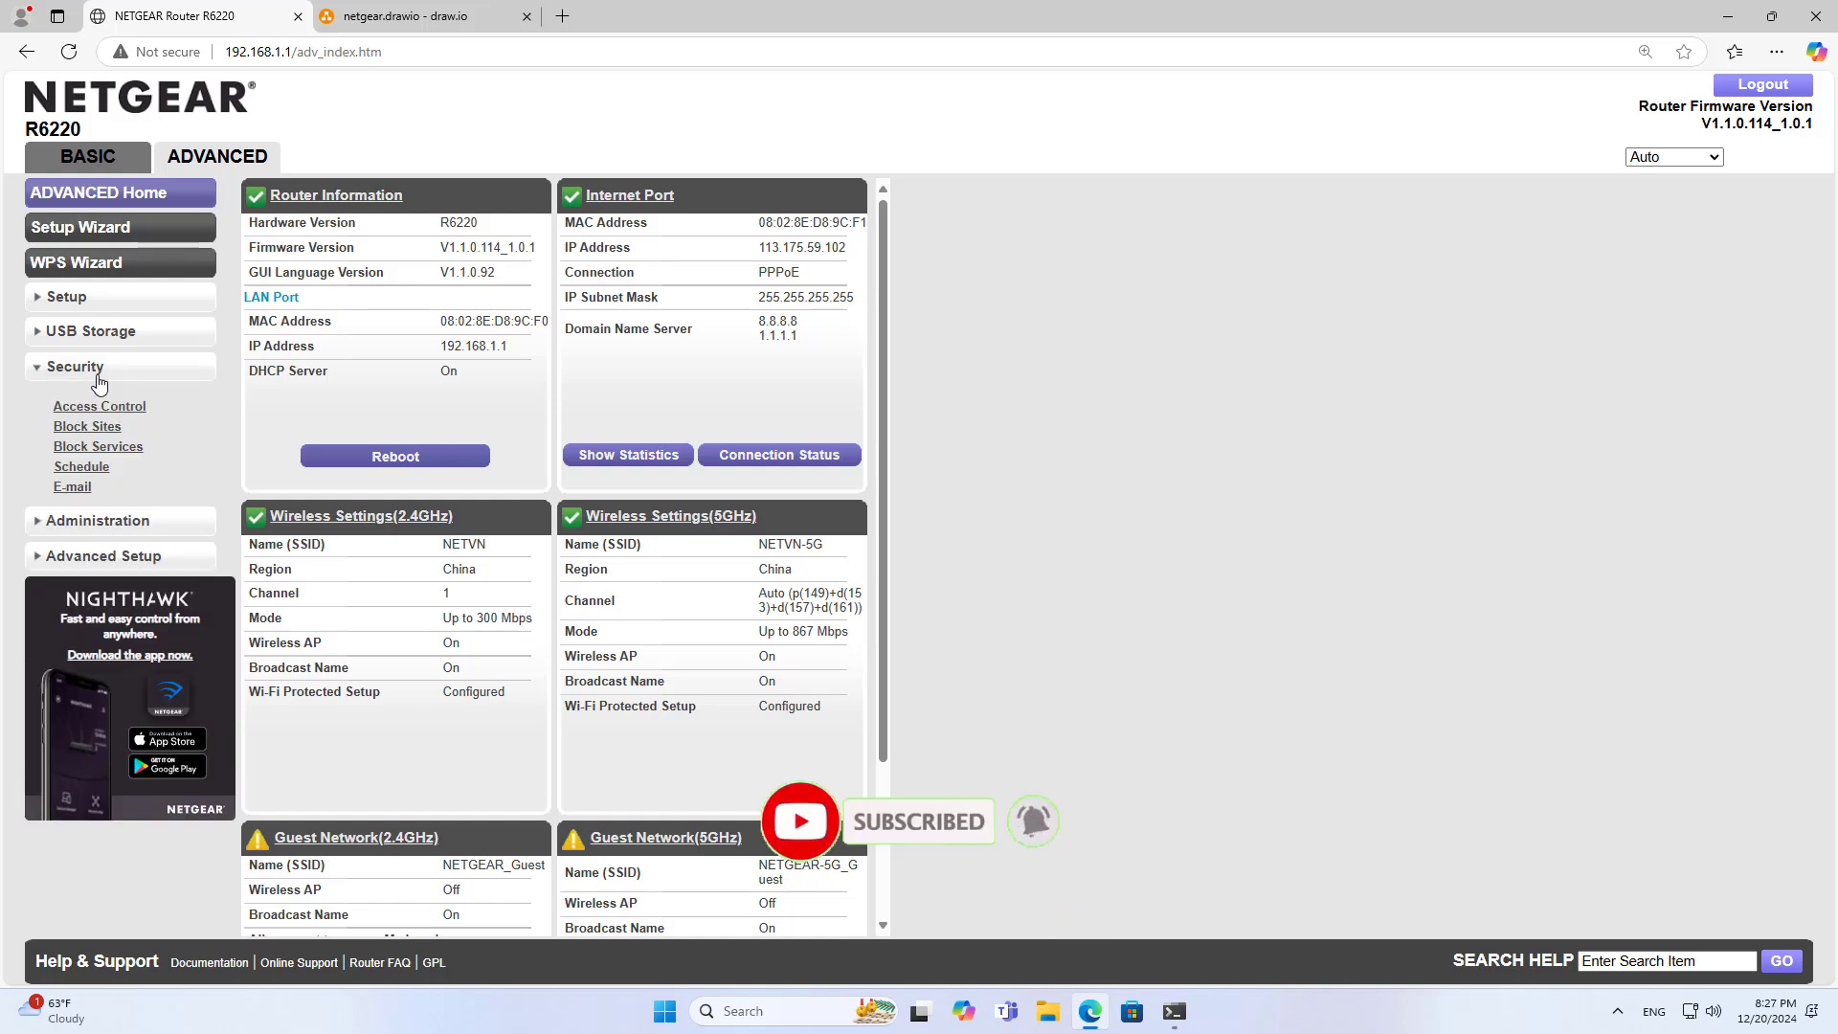
click(97, 447)
double_click(276, 299)
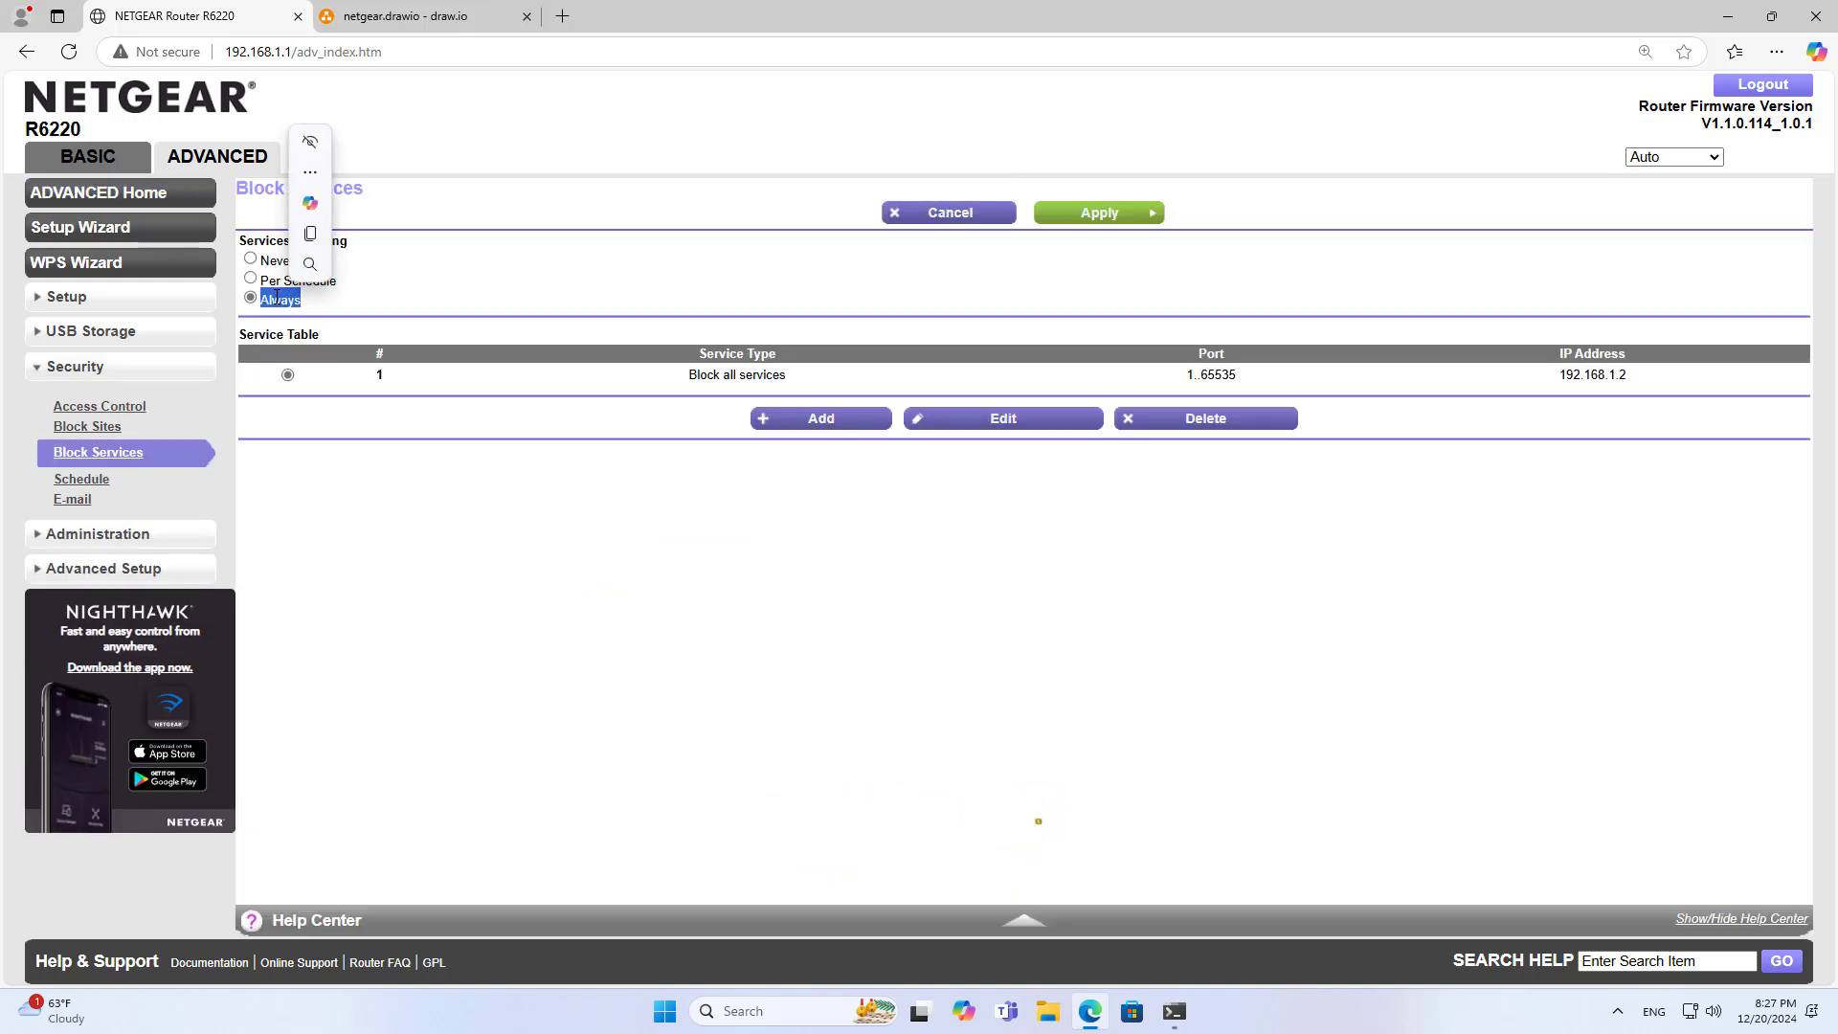
click(450, 16)
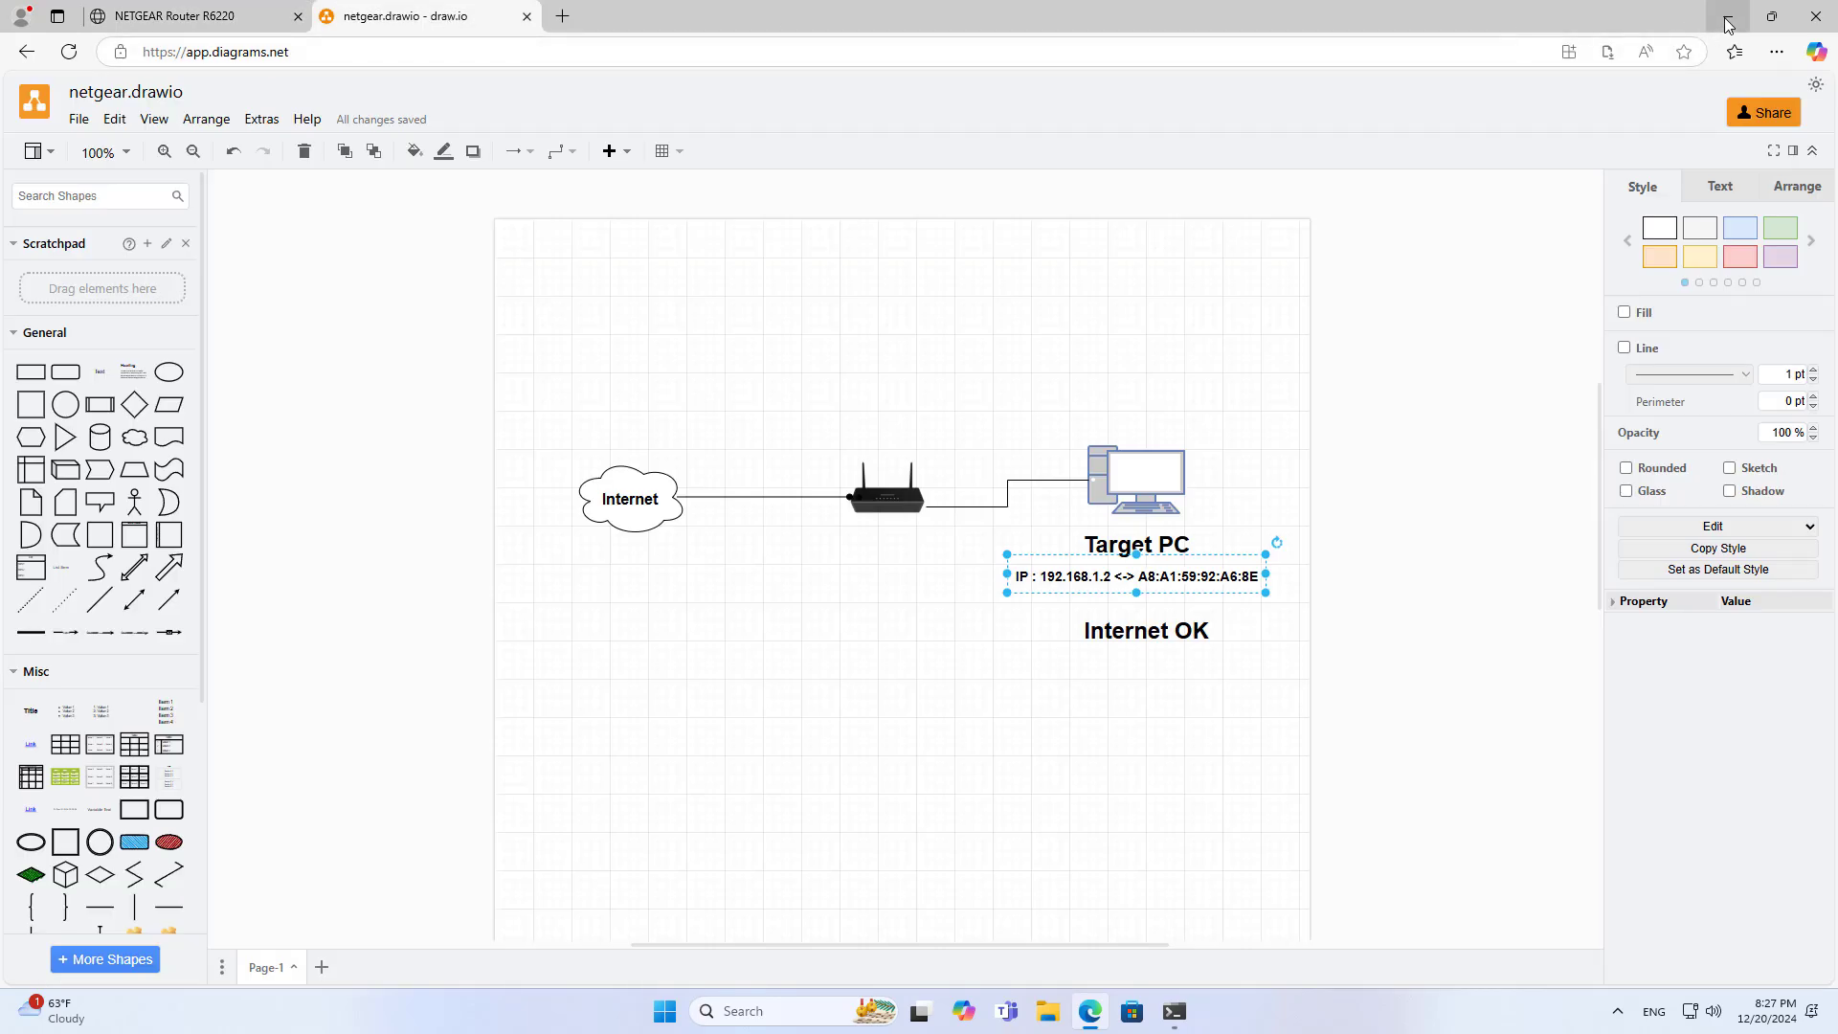
Load google.com in a new Edge tab and highlight the 'can't reach this page' error
click(563, 16)
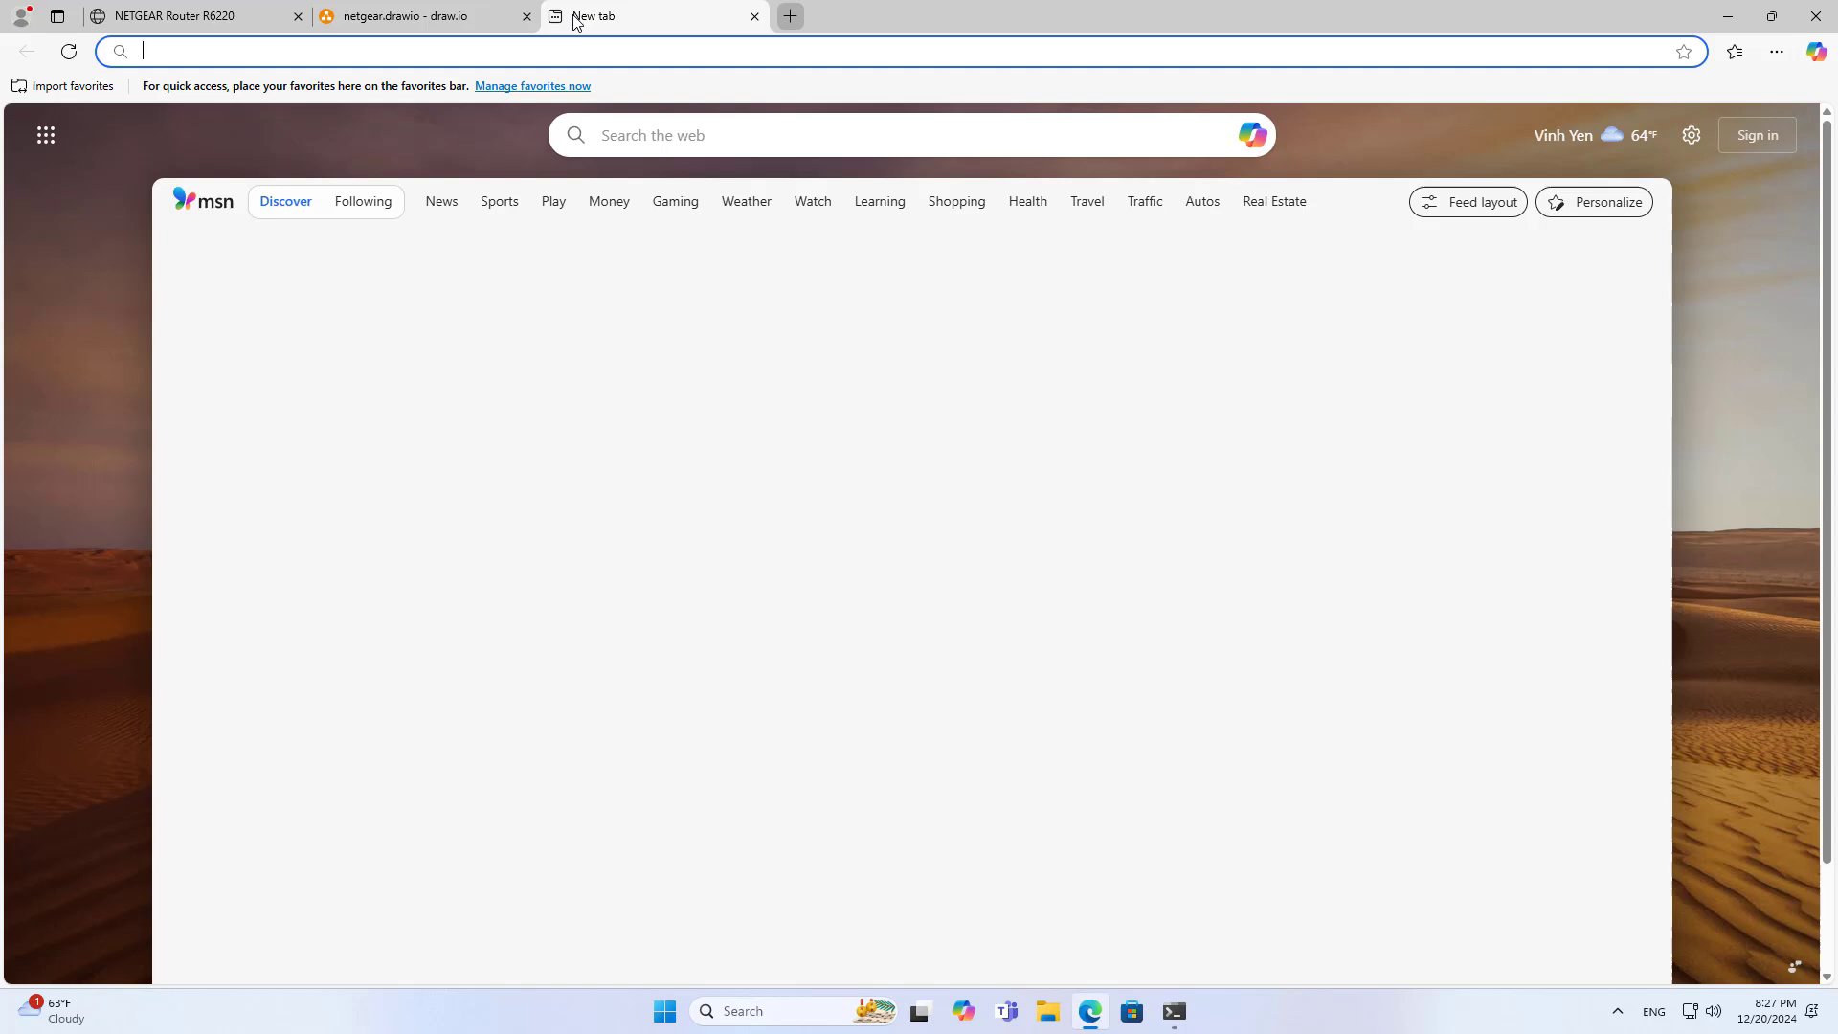
text(google.com)
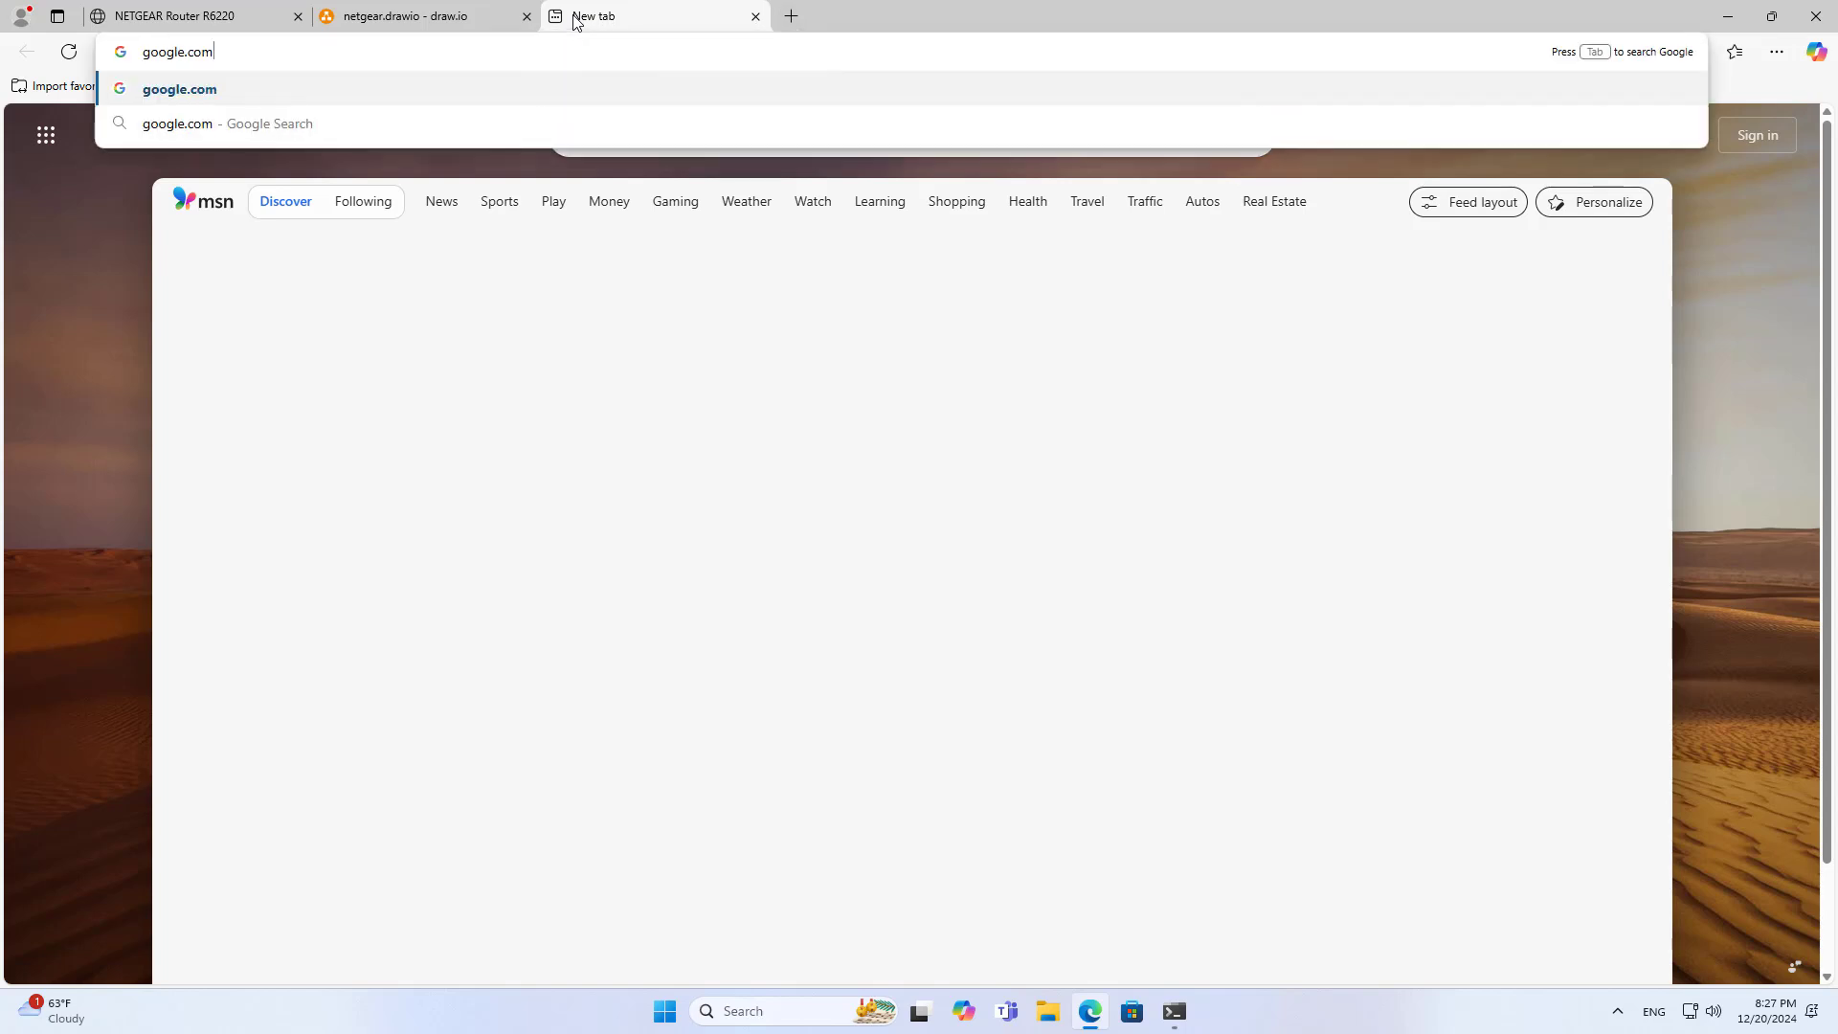
key(Return)
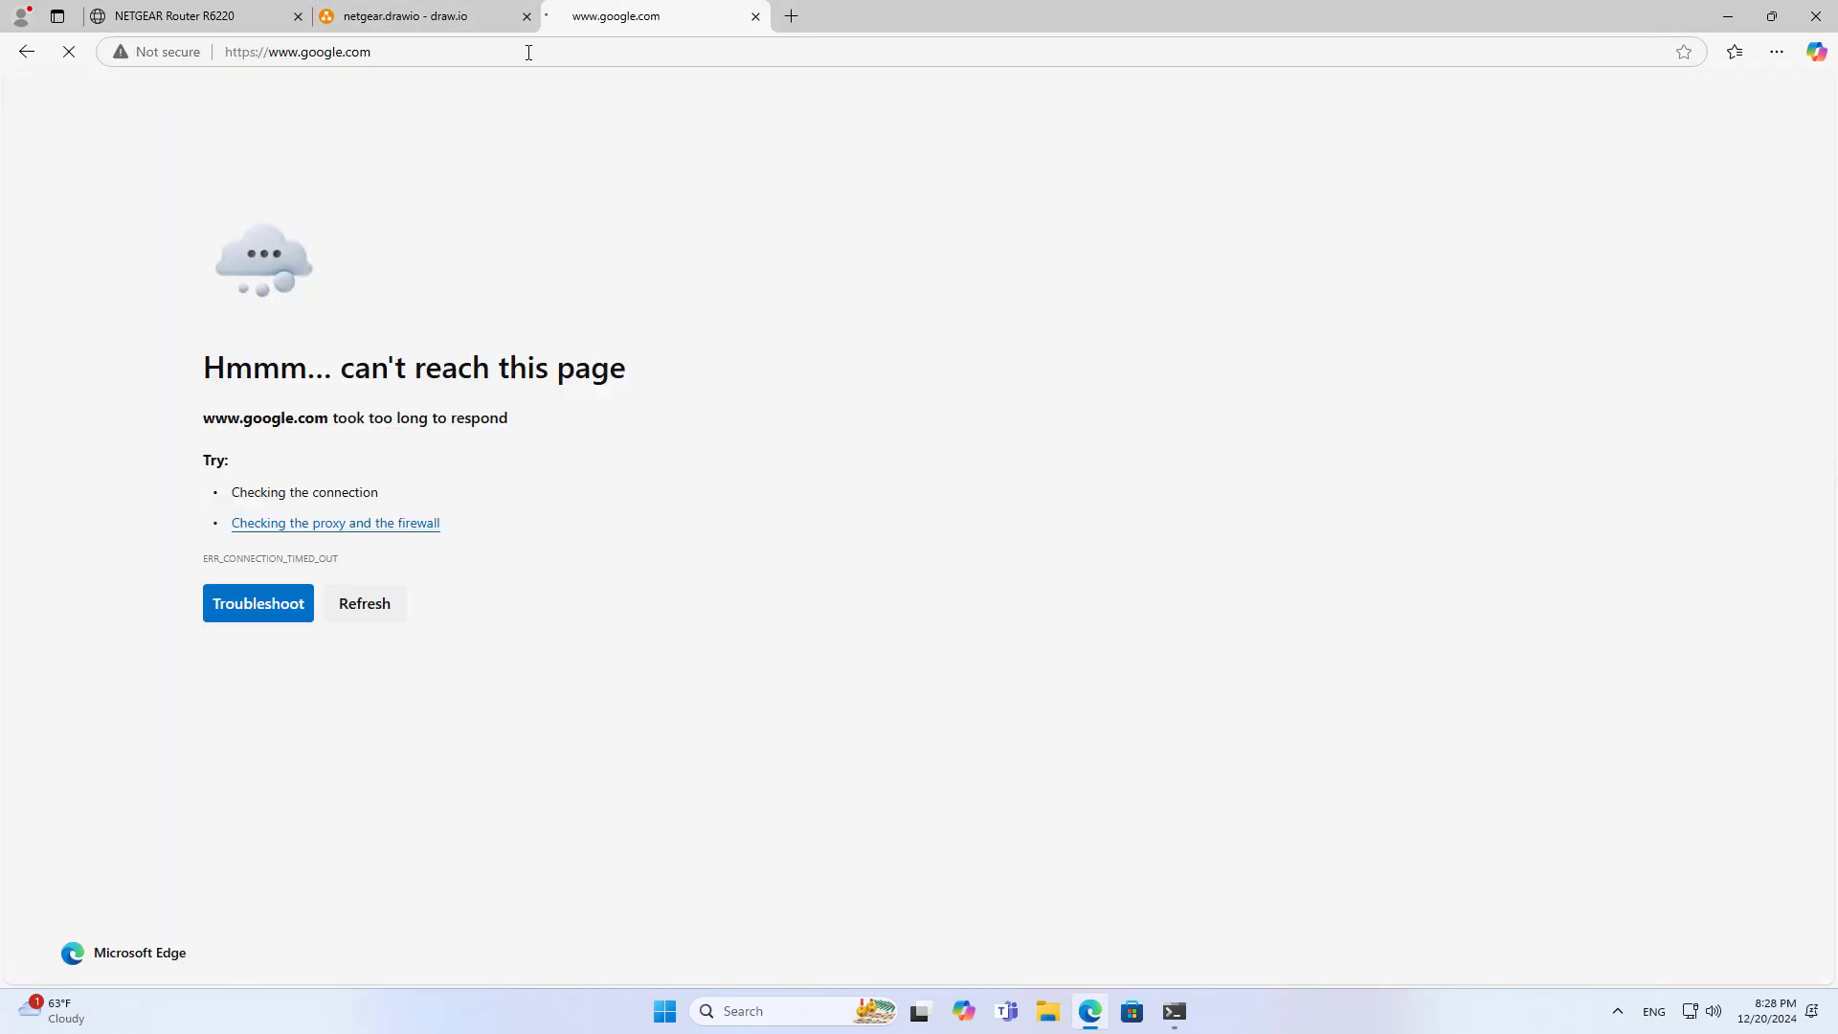
drag(210, 370, 623, 369)
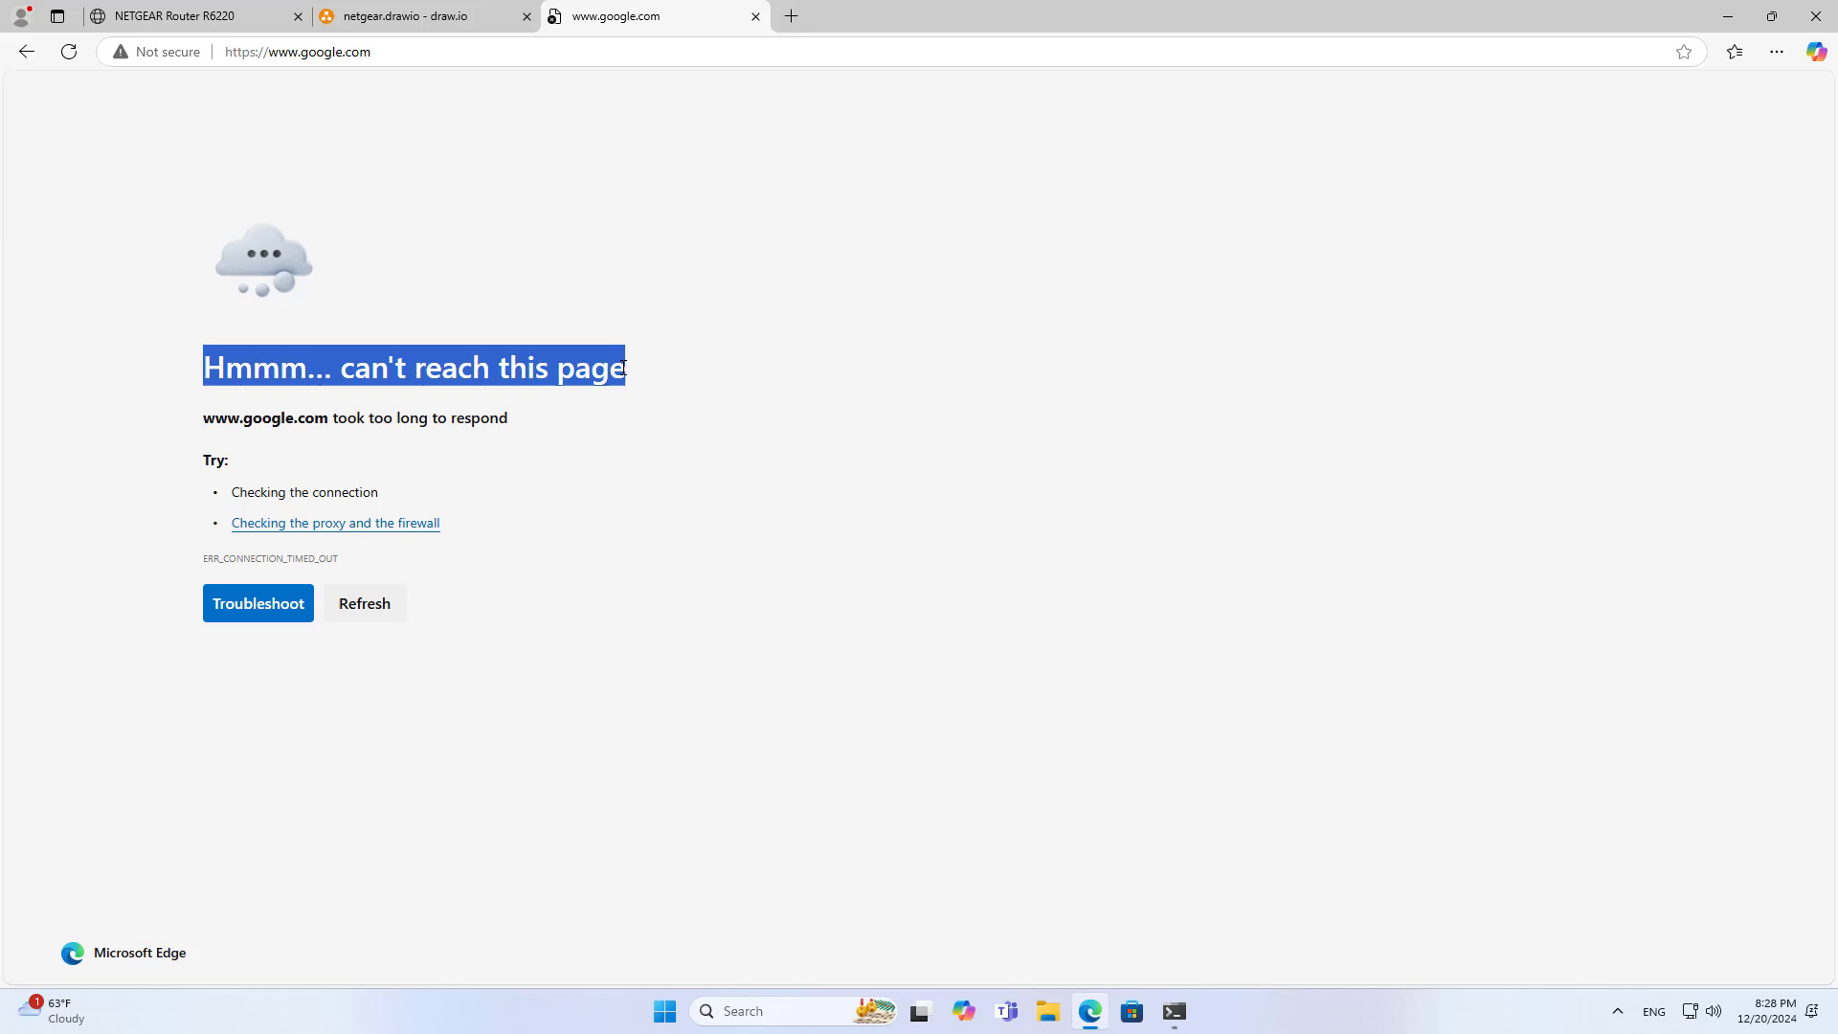
Change the Target PC's 'Internet OK' label to 'no Internet' and nudge it up under the IP line
click(453, 21)
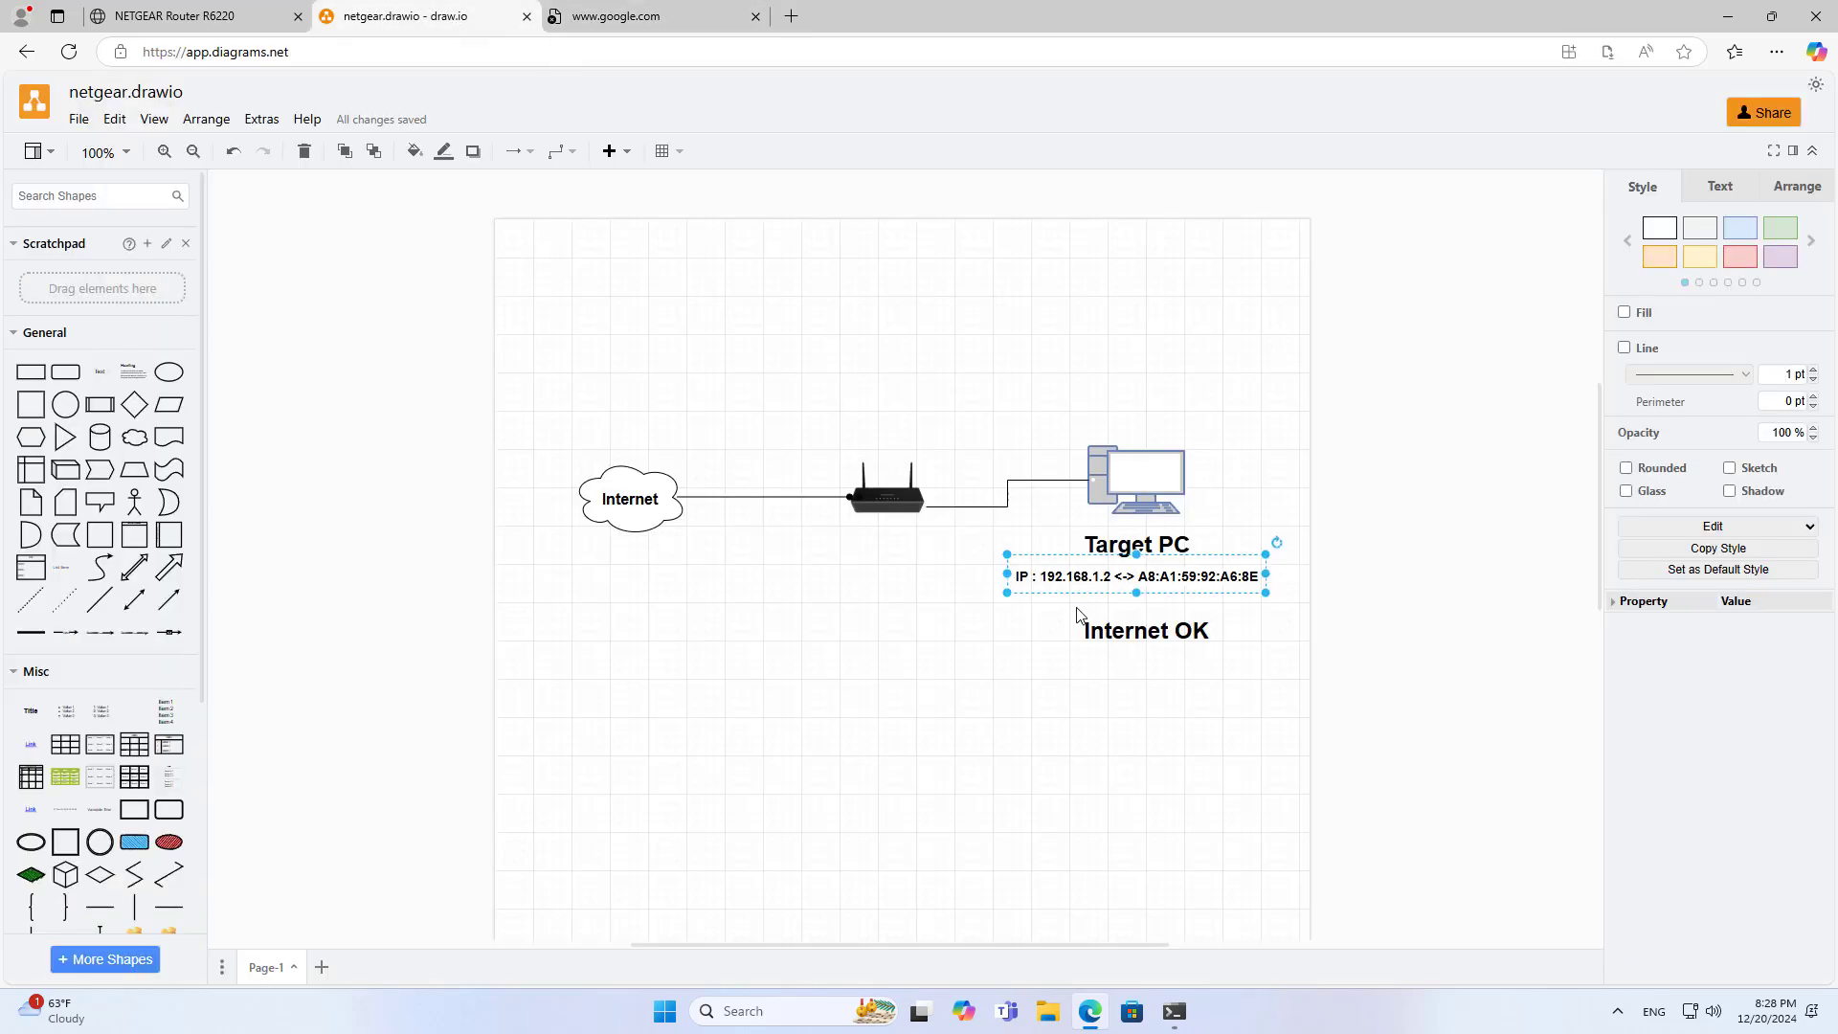
double_click(1139, 640)
text(no Internet)
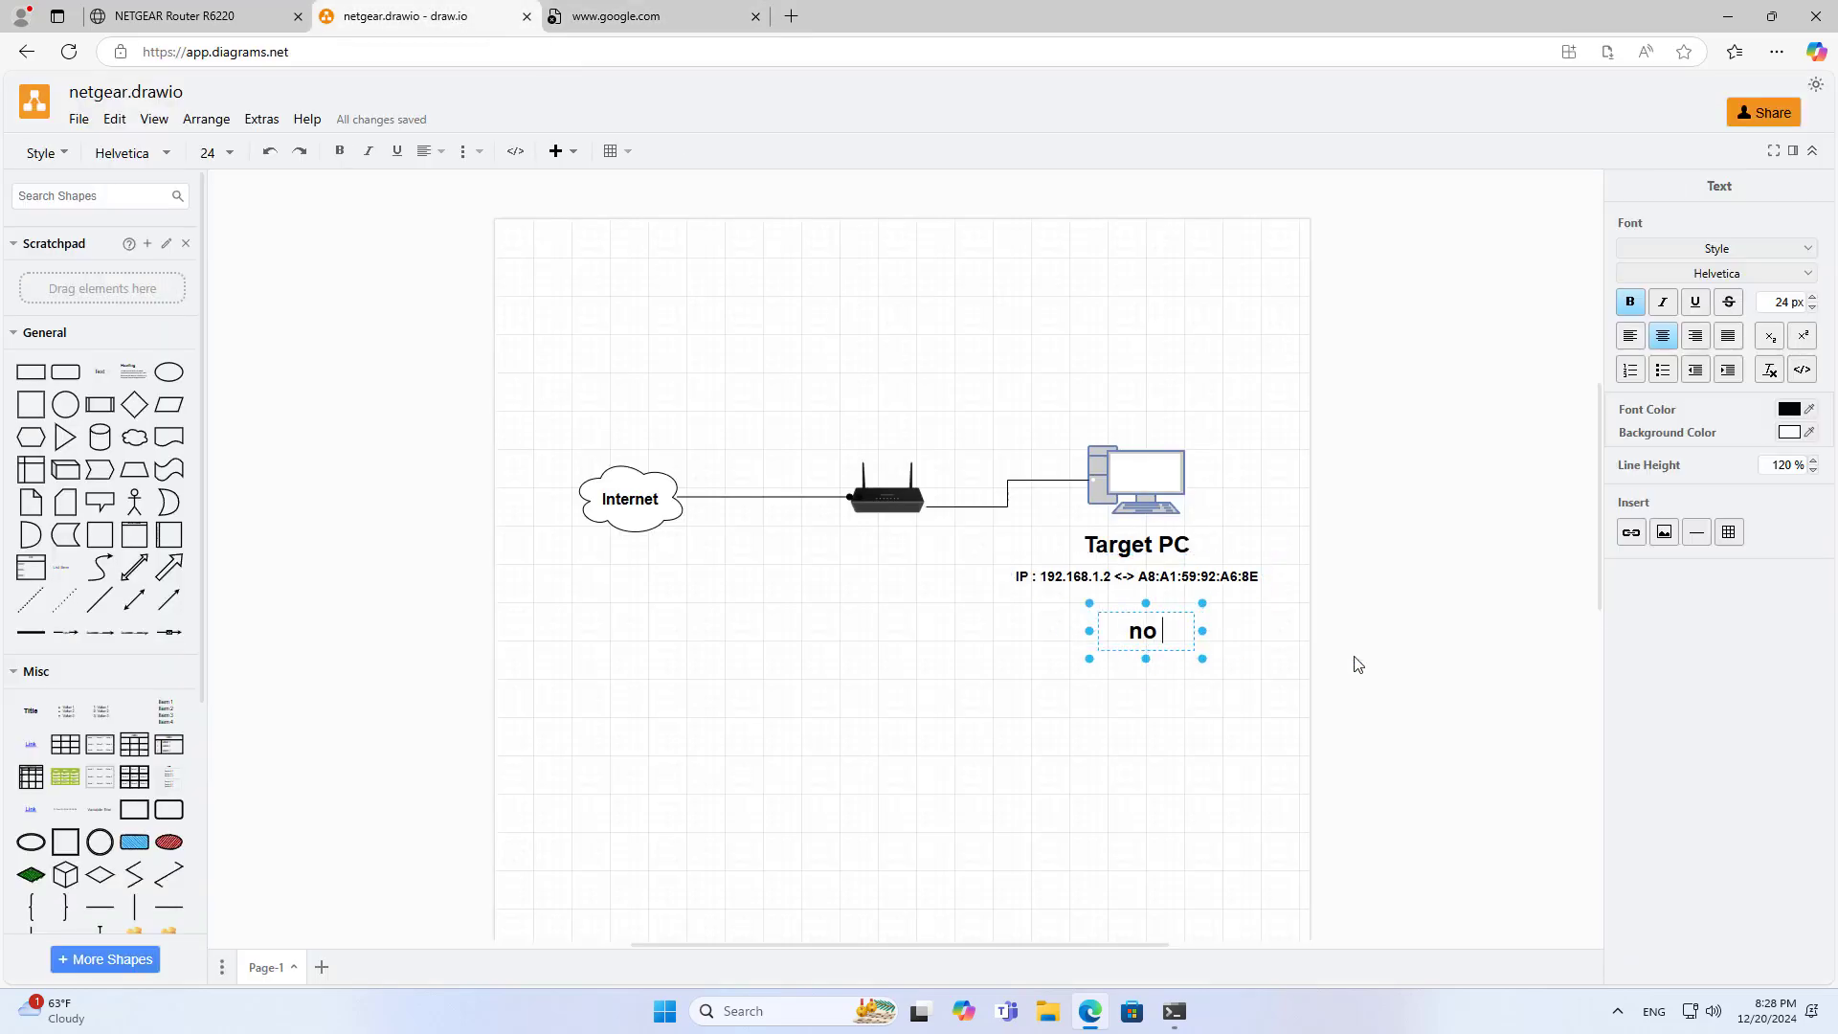
click(1223, 711)
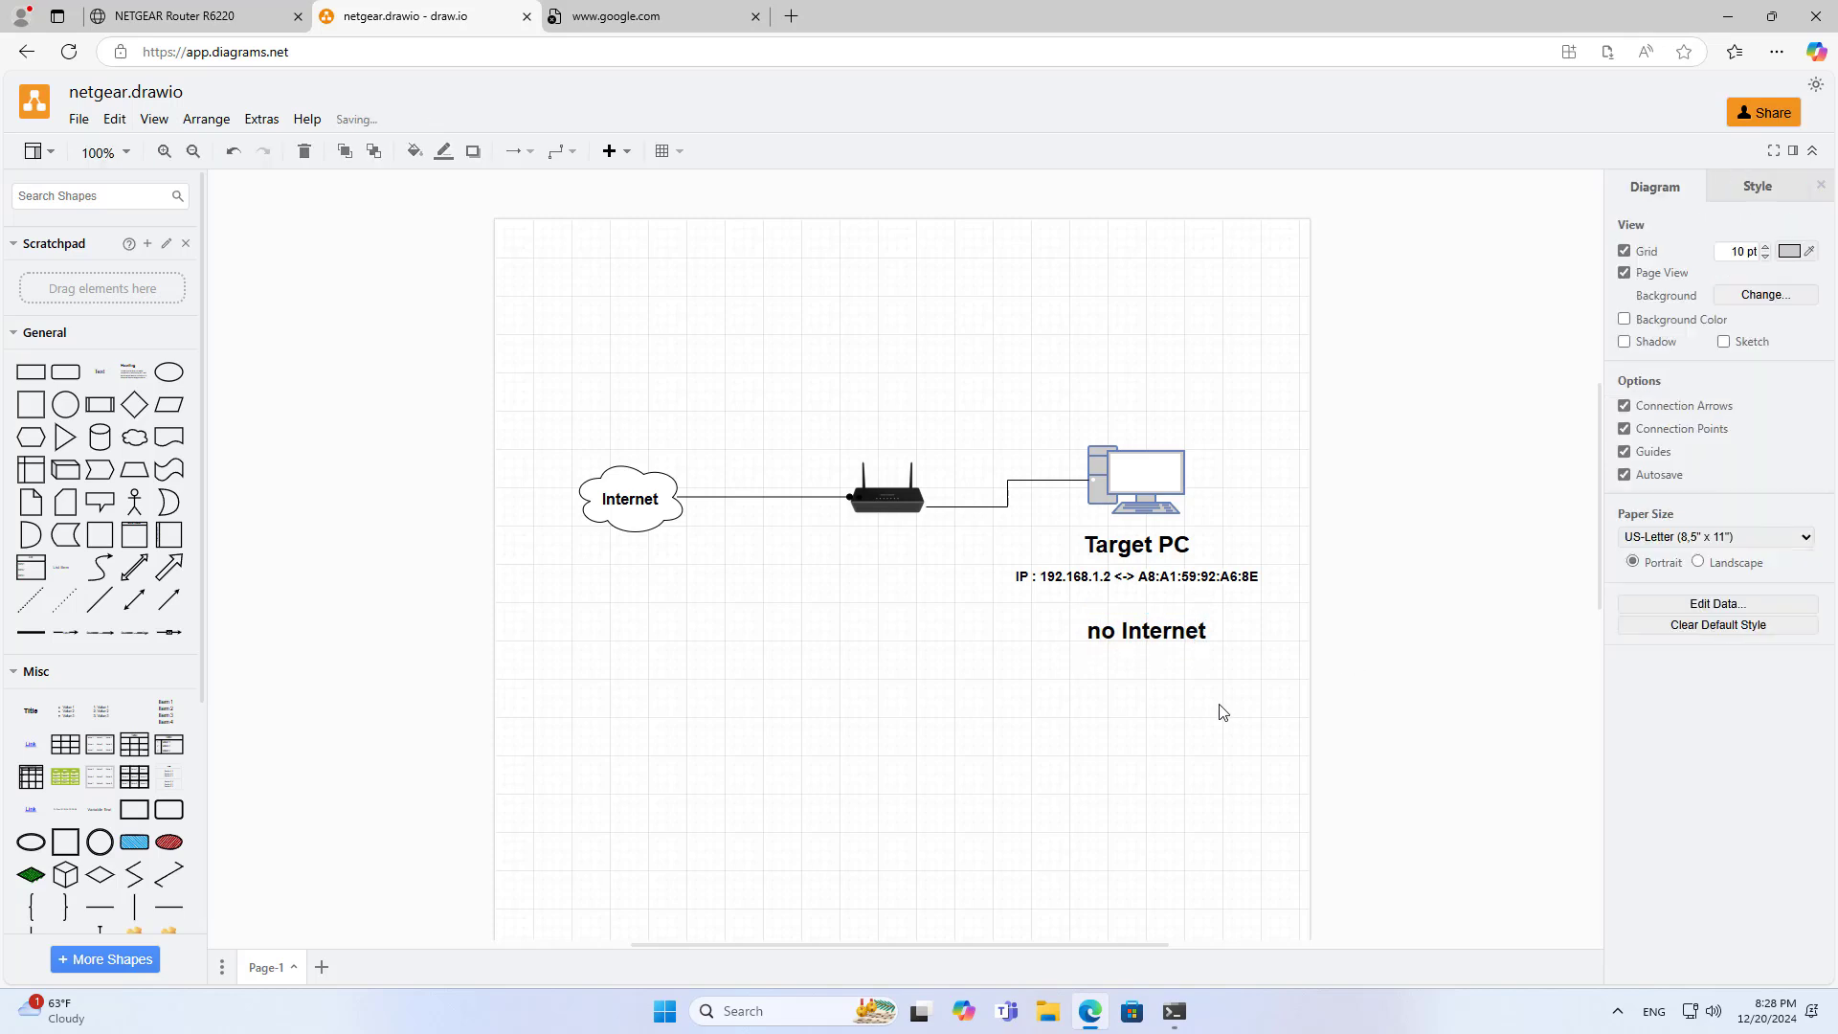
click(1178, 637)
mouse_move(1178, 637)
mouse_down()
mouse_move(1197, 618)
mouse_move(1154, 636)
mouse_up()
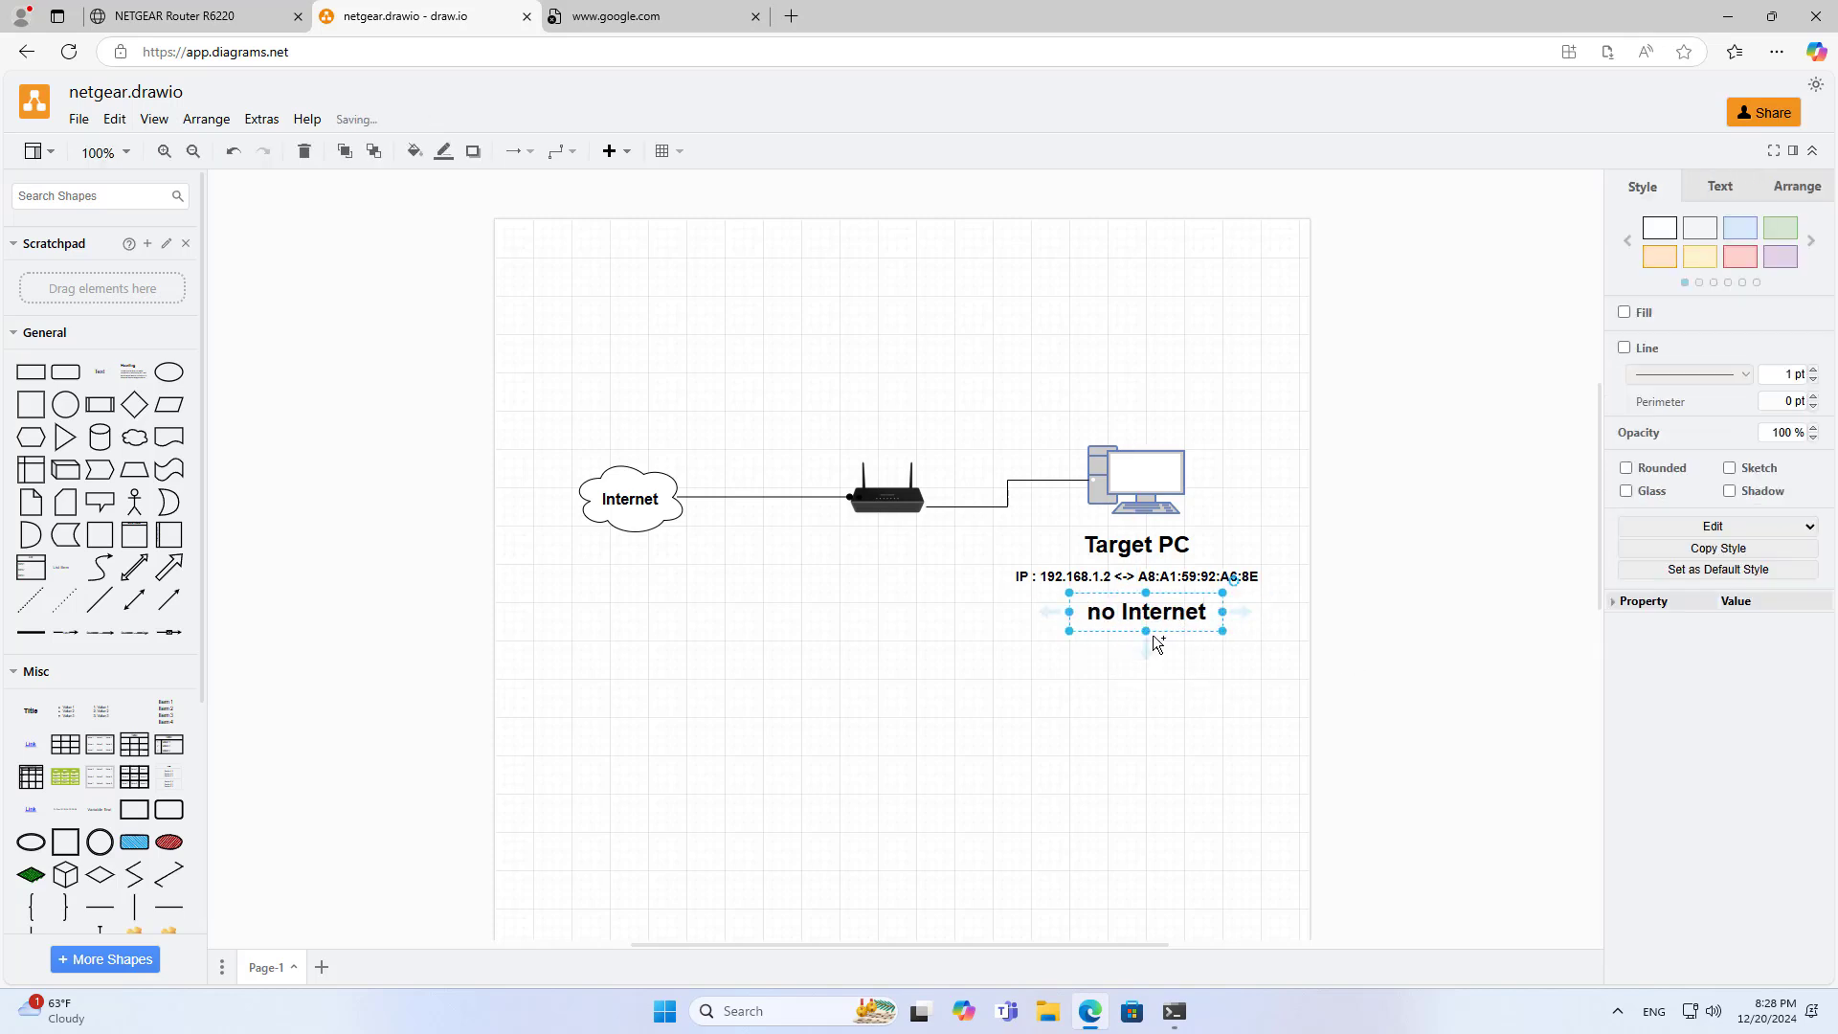
click(222, 19)
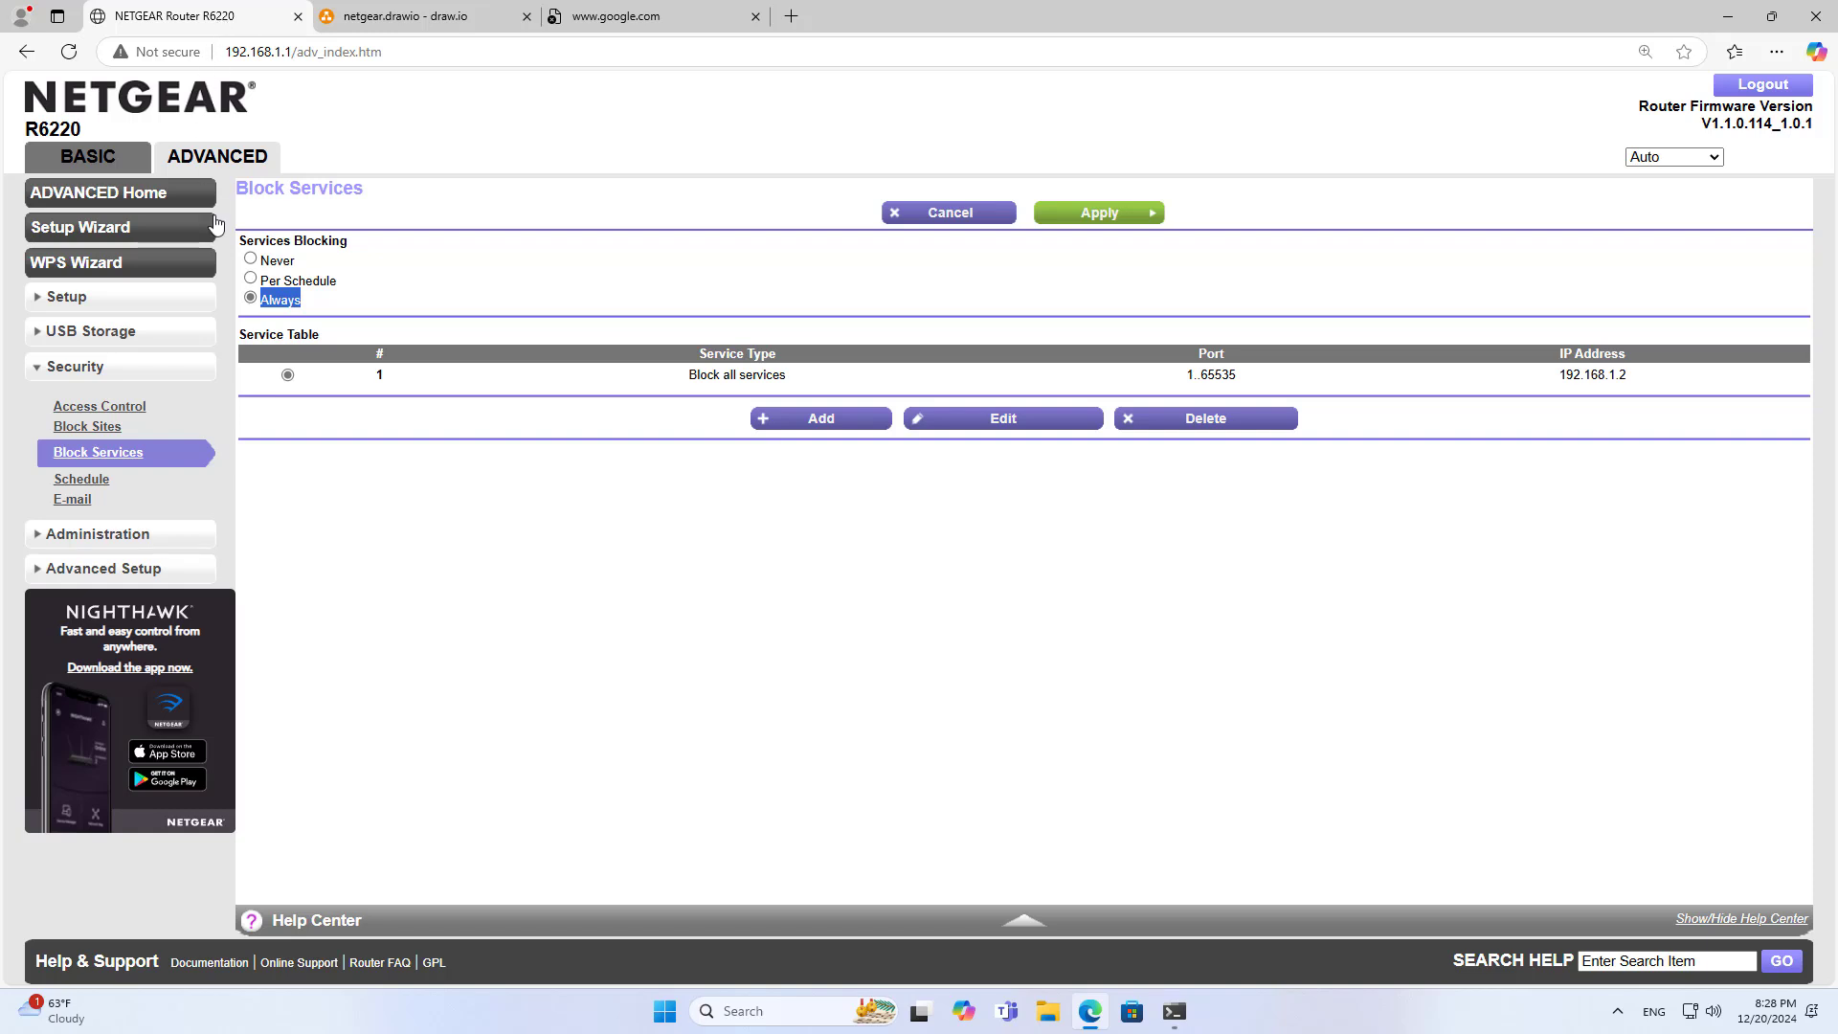
Select the Per Schedule option under Services Blocking instead of Always
drag(260, 281, 338, 287)
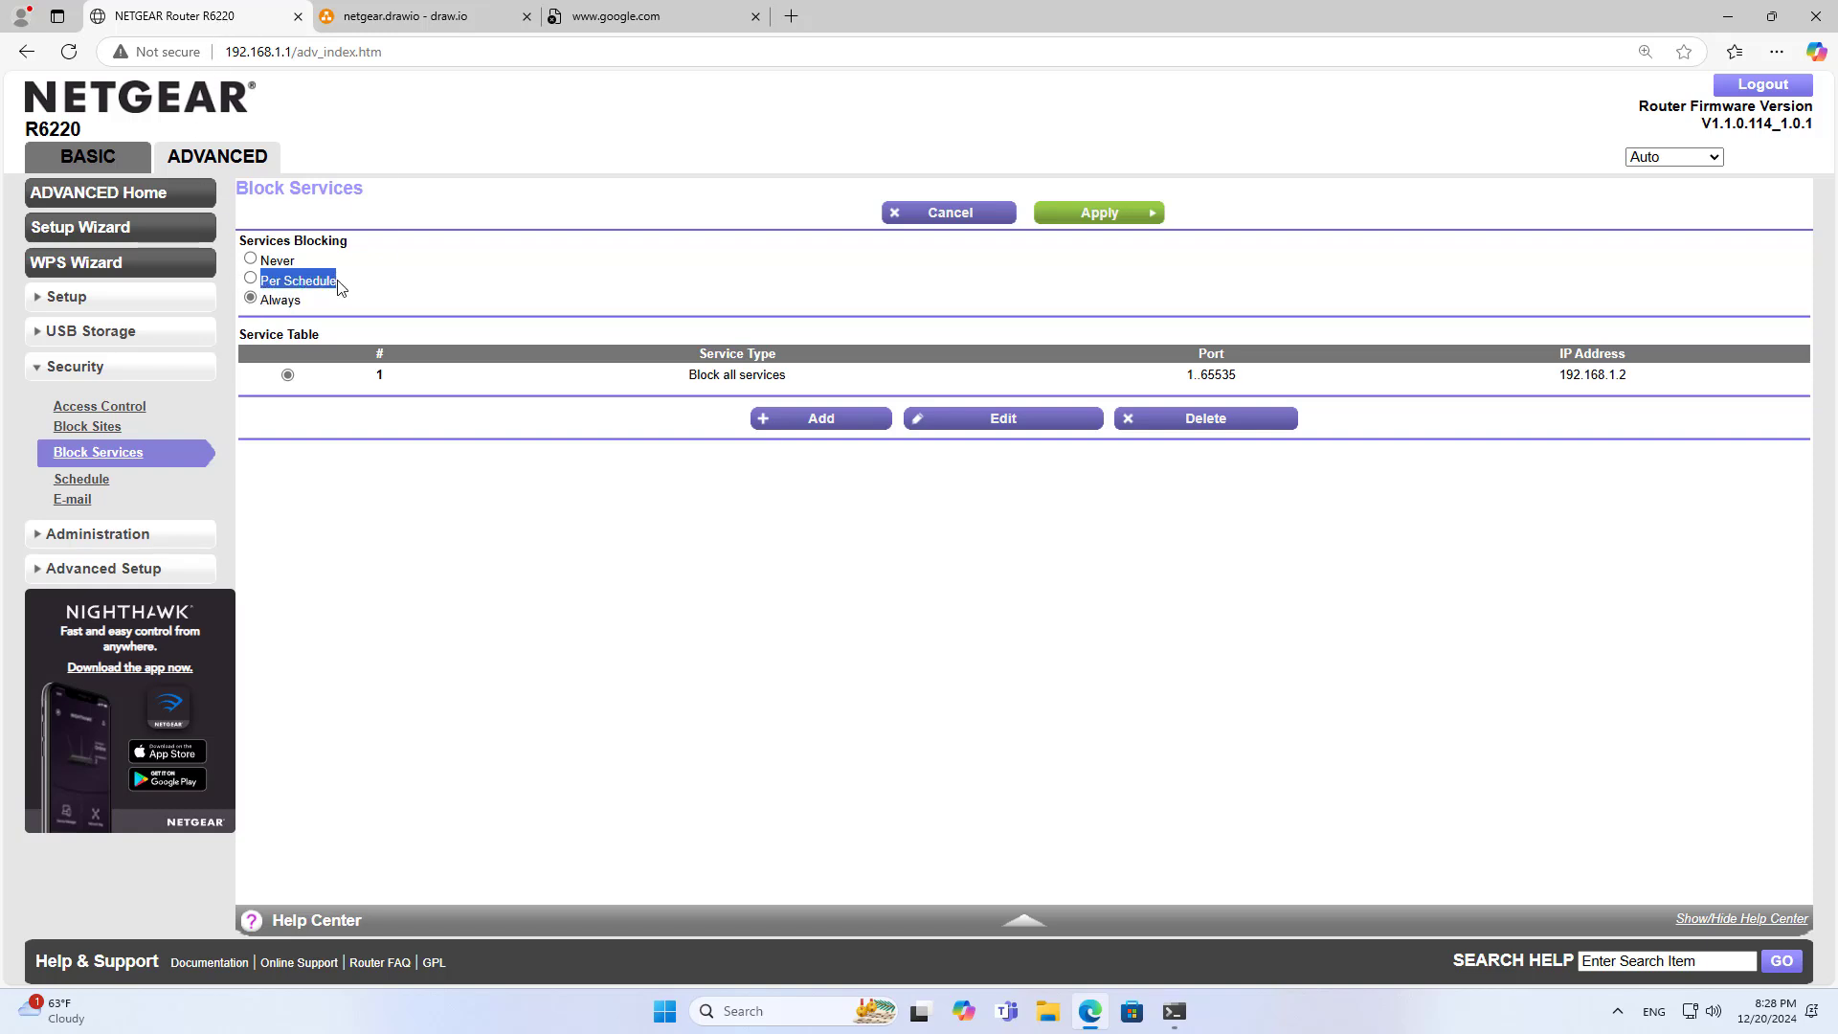
click(255, 279)
click(950, 213)
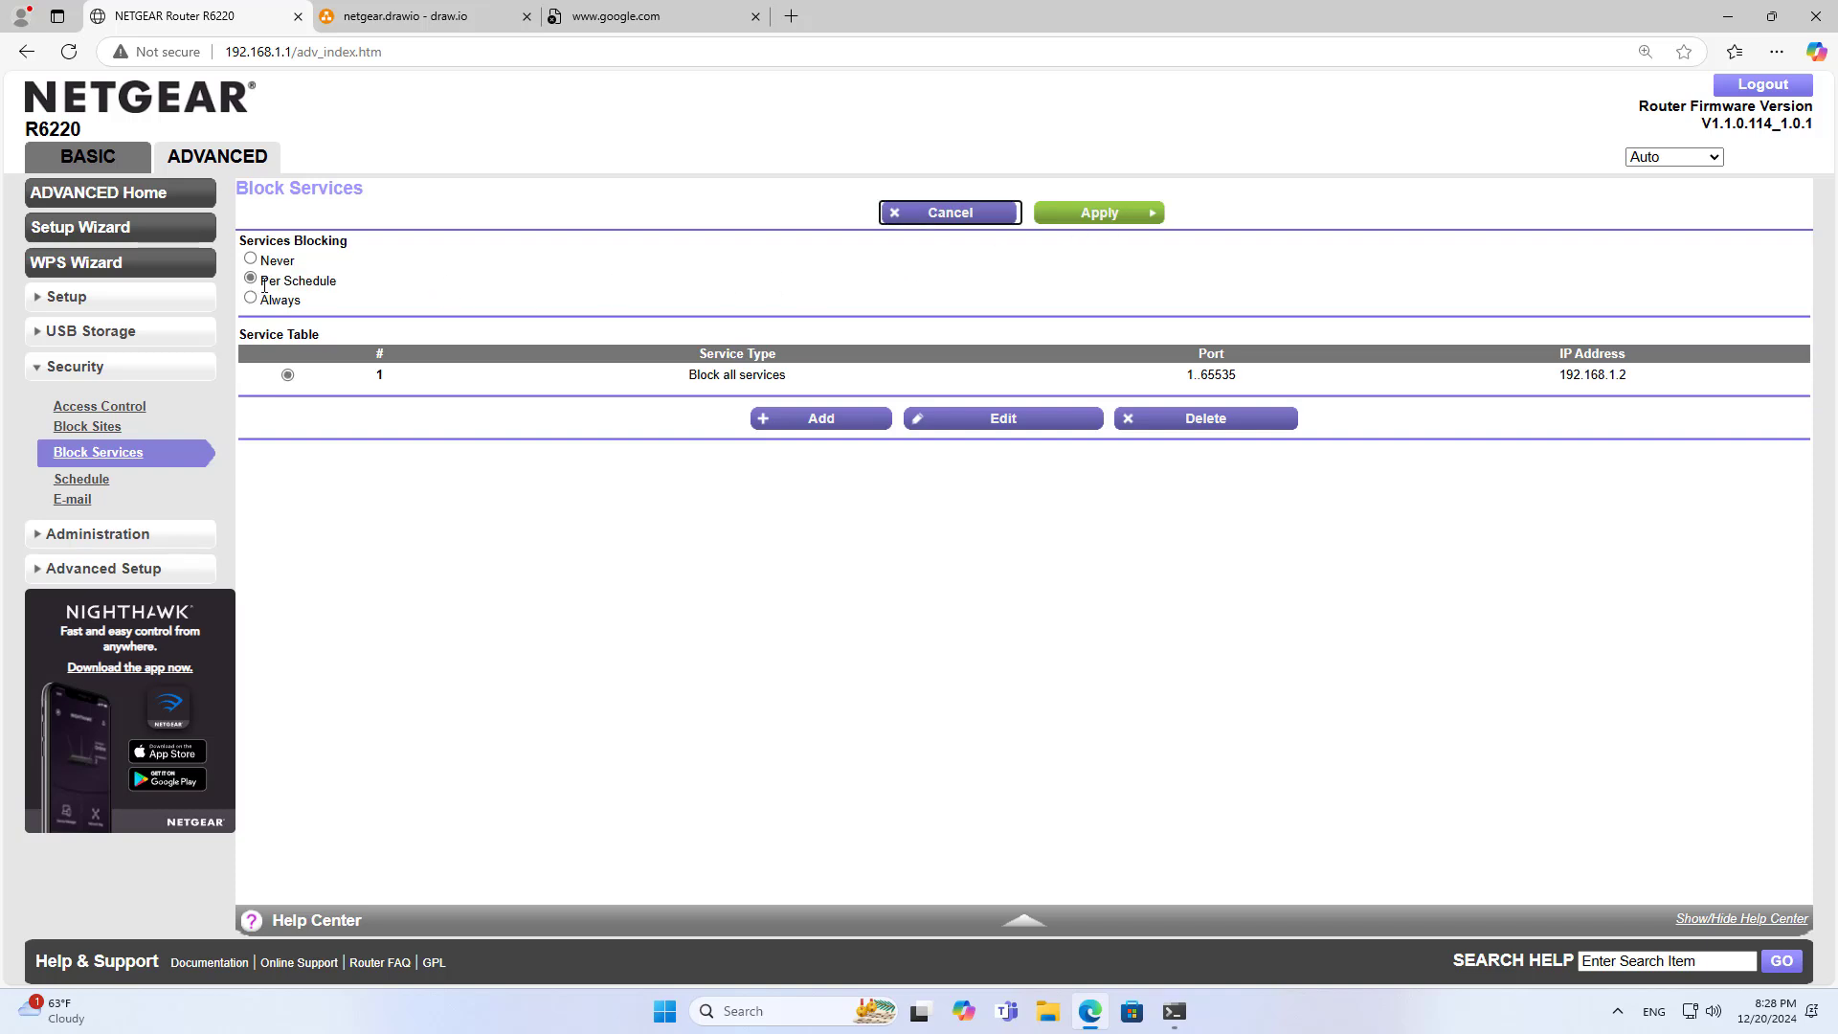
drag(263, 283, 344, 285)
click(343, 283)
Schedule blocking for Monday–Thursday from hour 0 to hour 20 and apply it
click(91, 481)
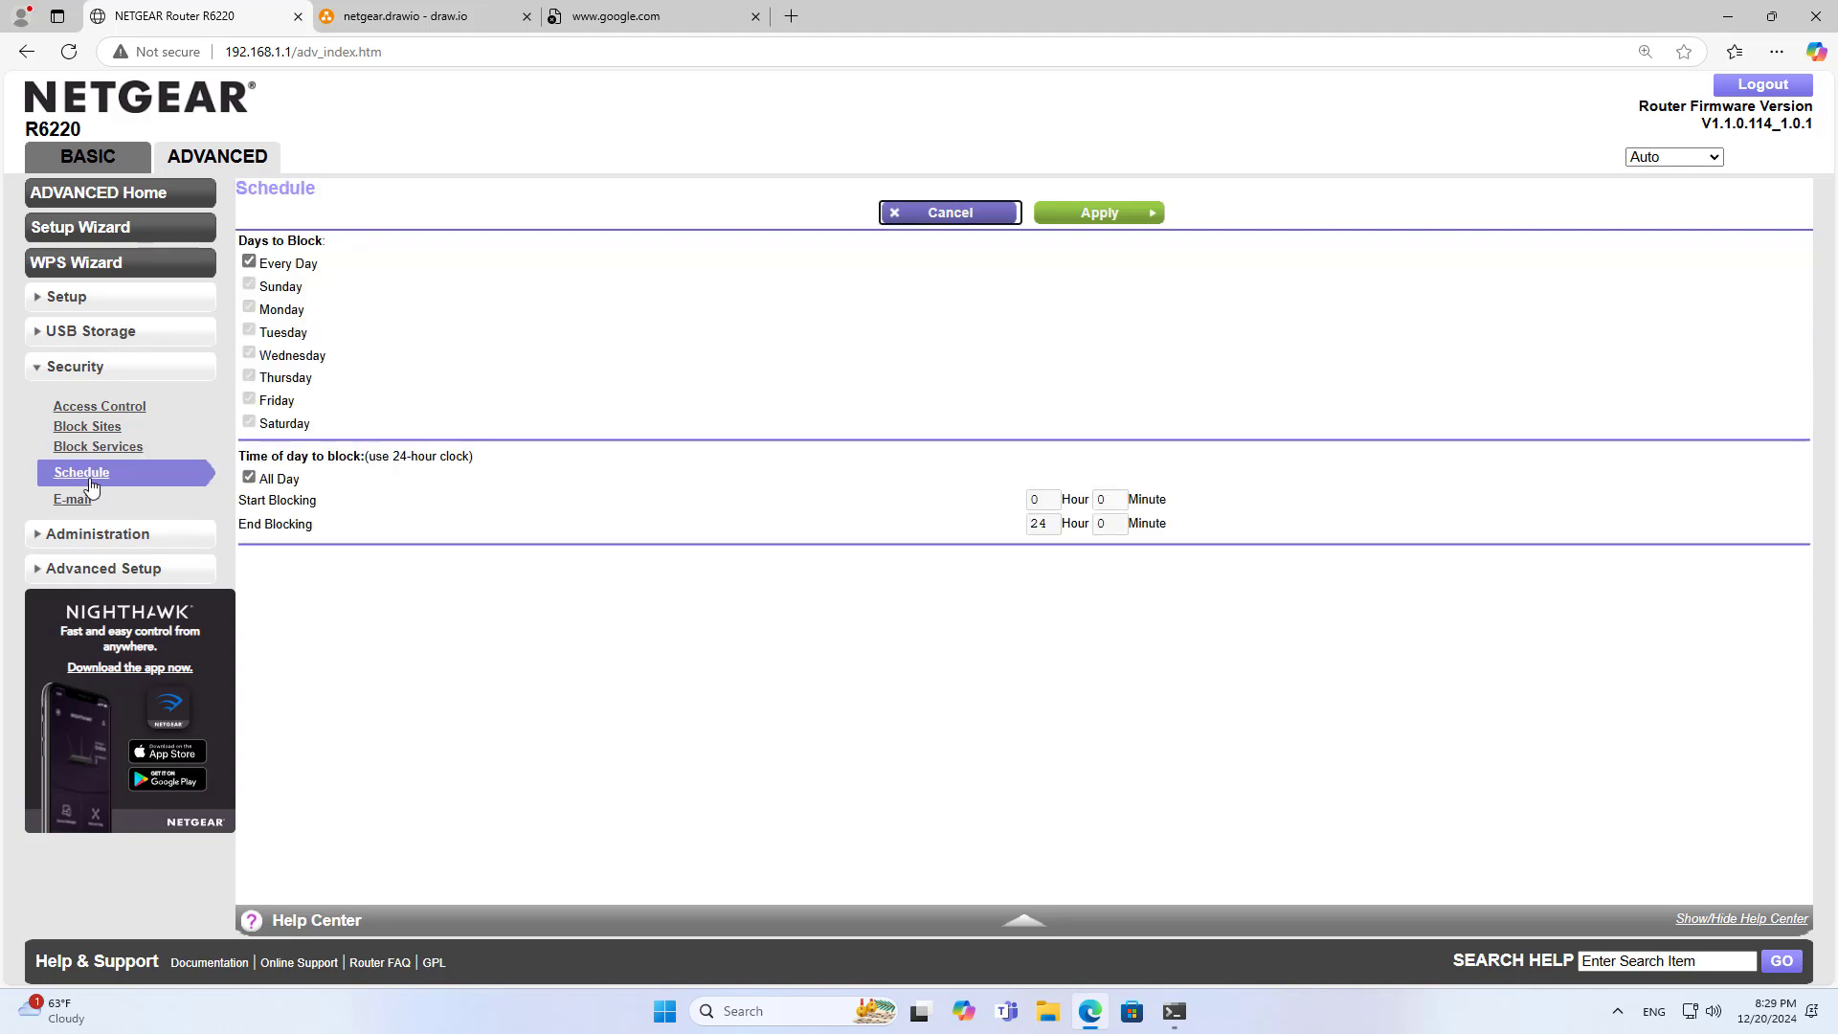
click(250, 263)
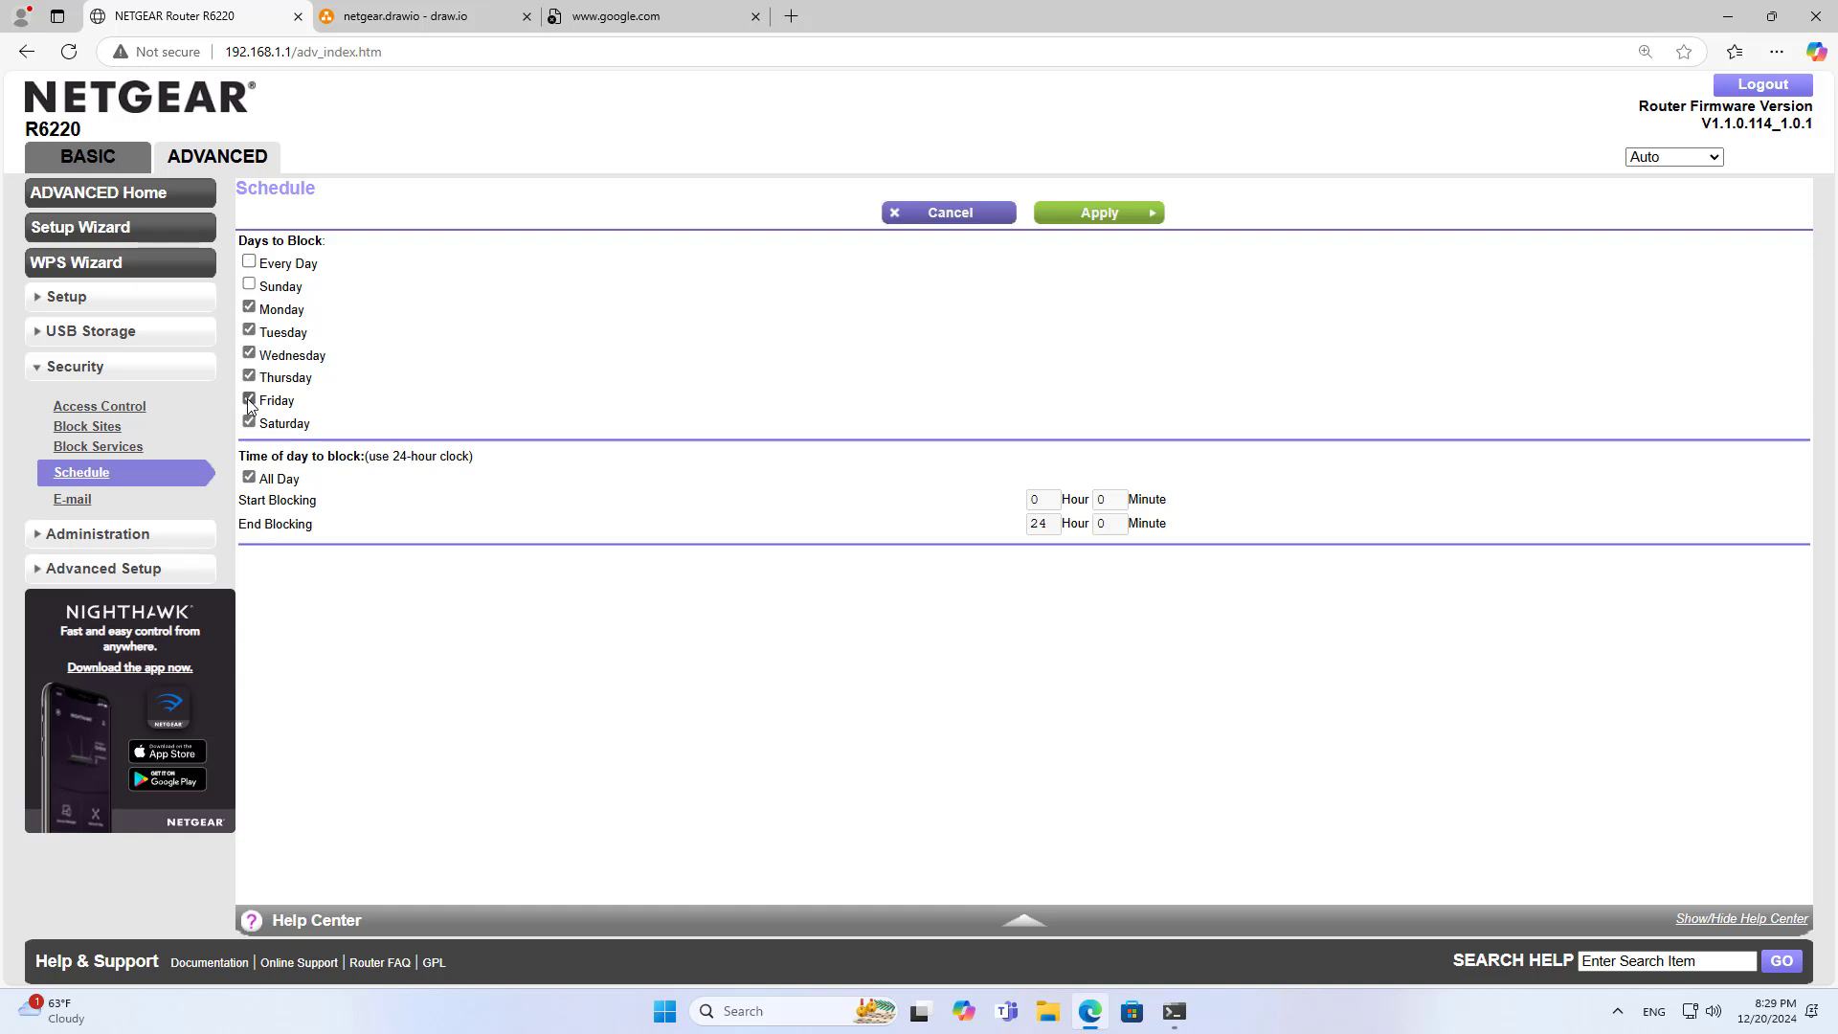
click(249, 477)
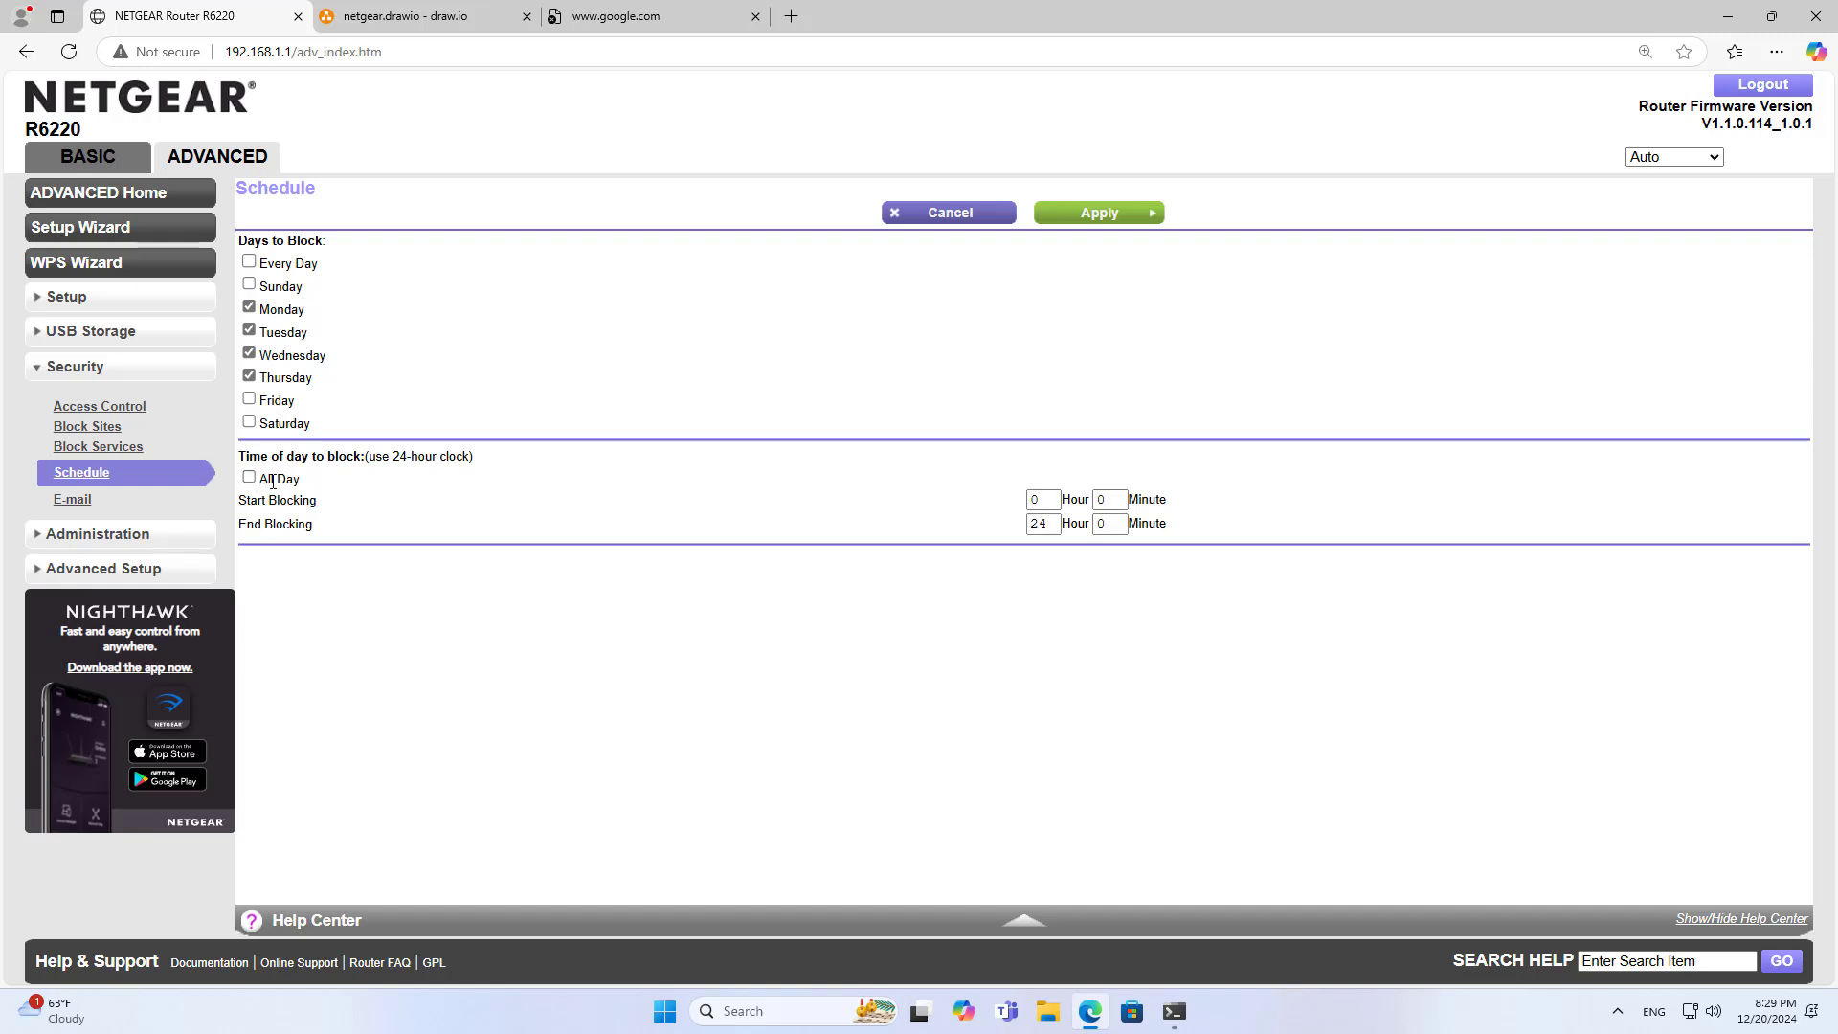
click(1057, 523)
text(20)
double_click(1042, 525)
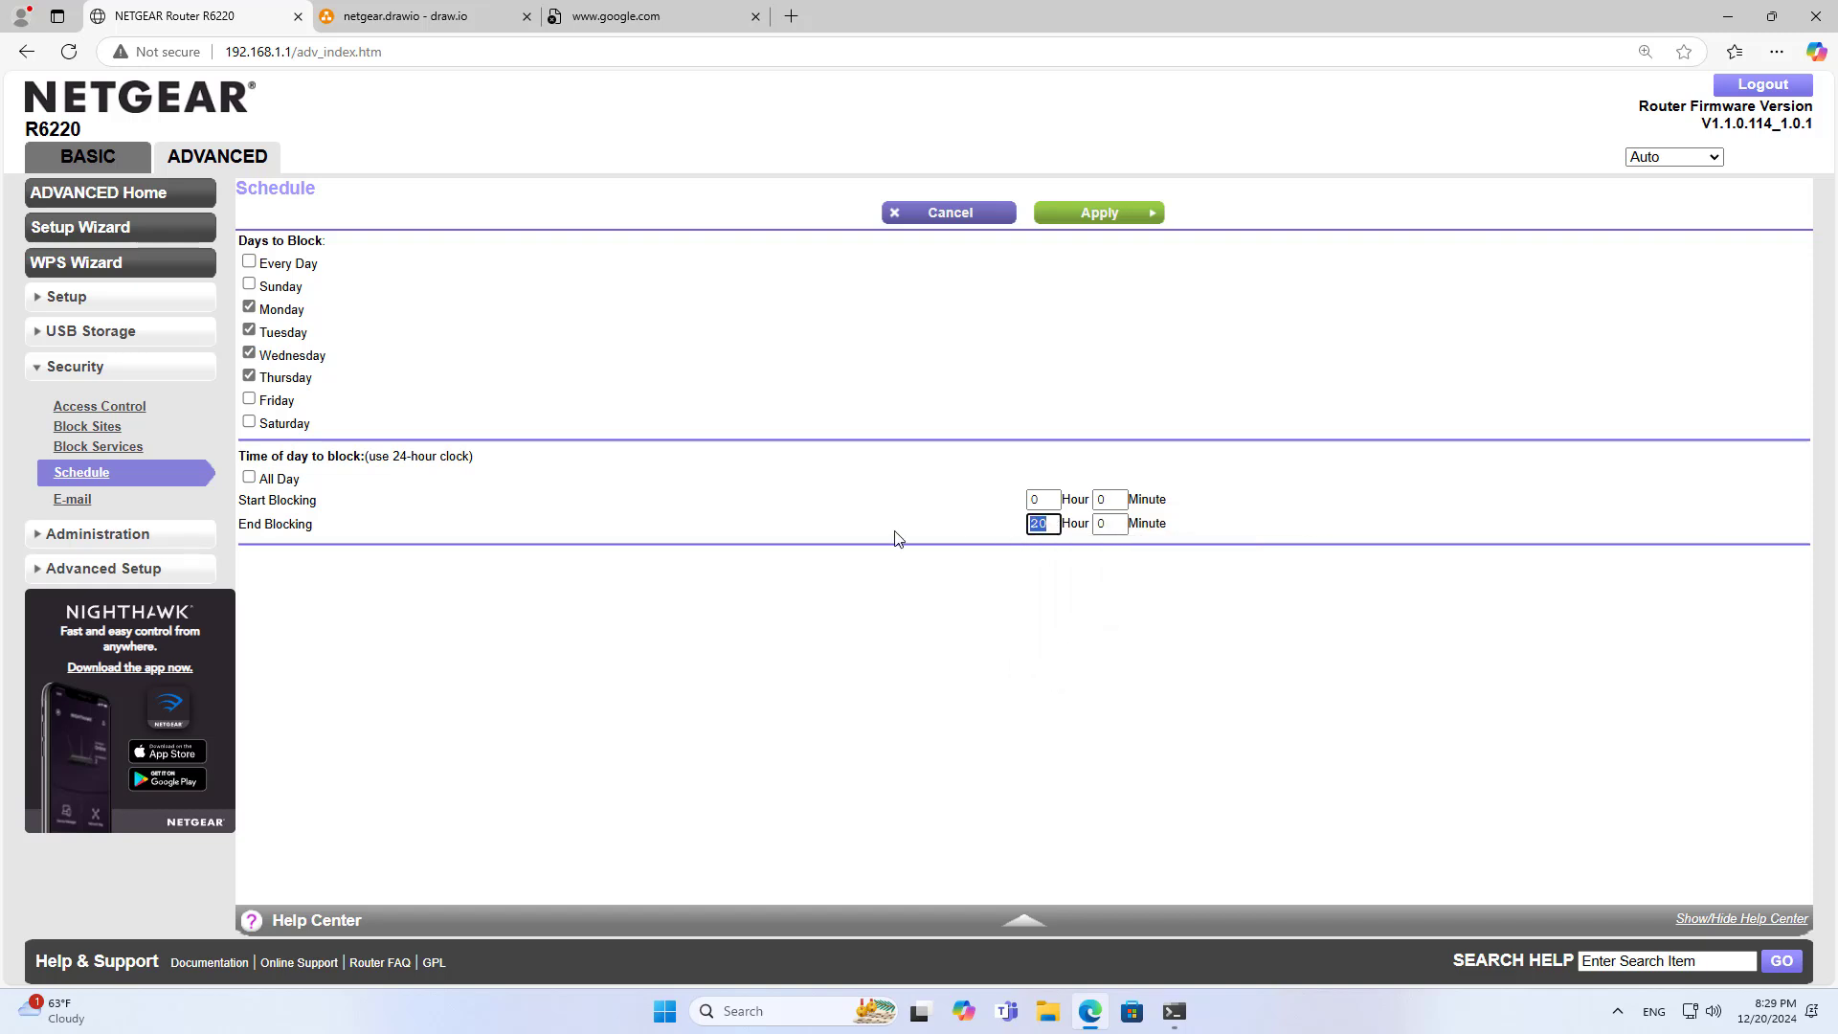
click(1093, 214)
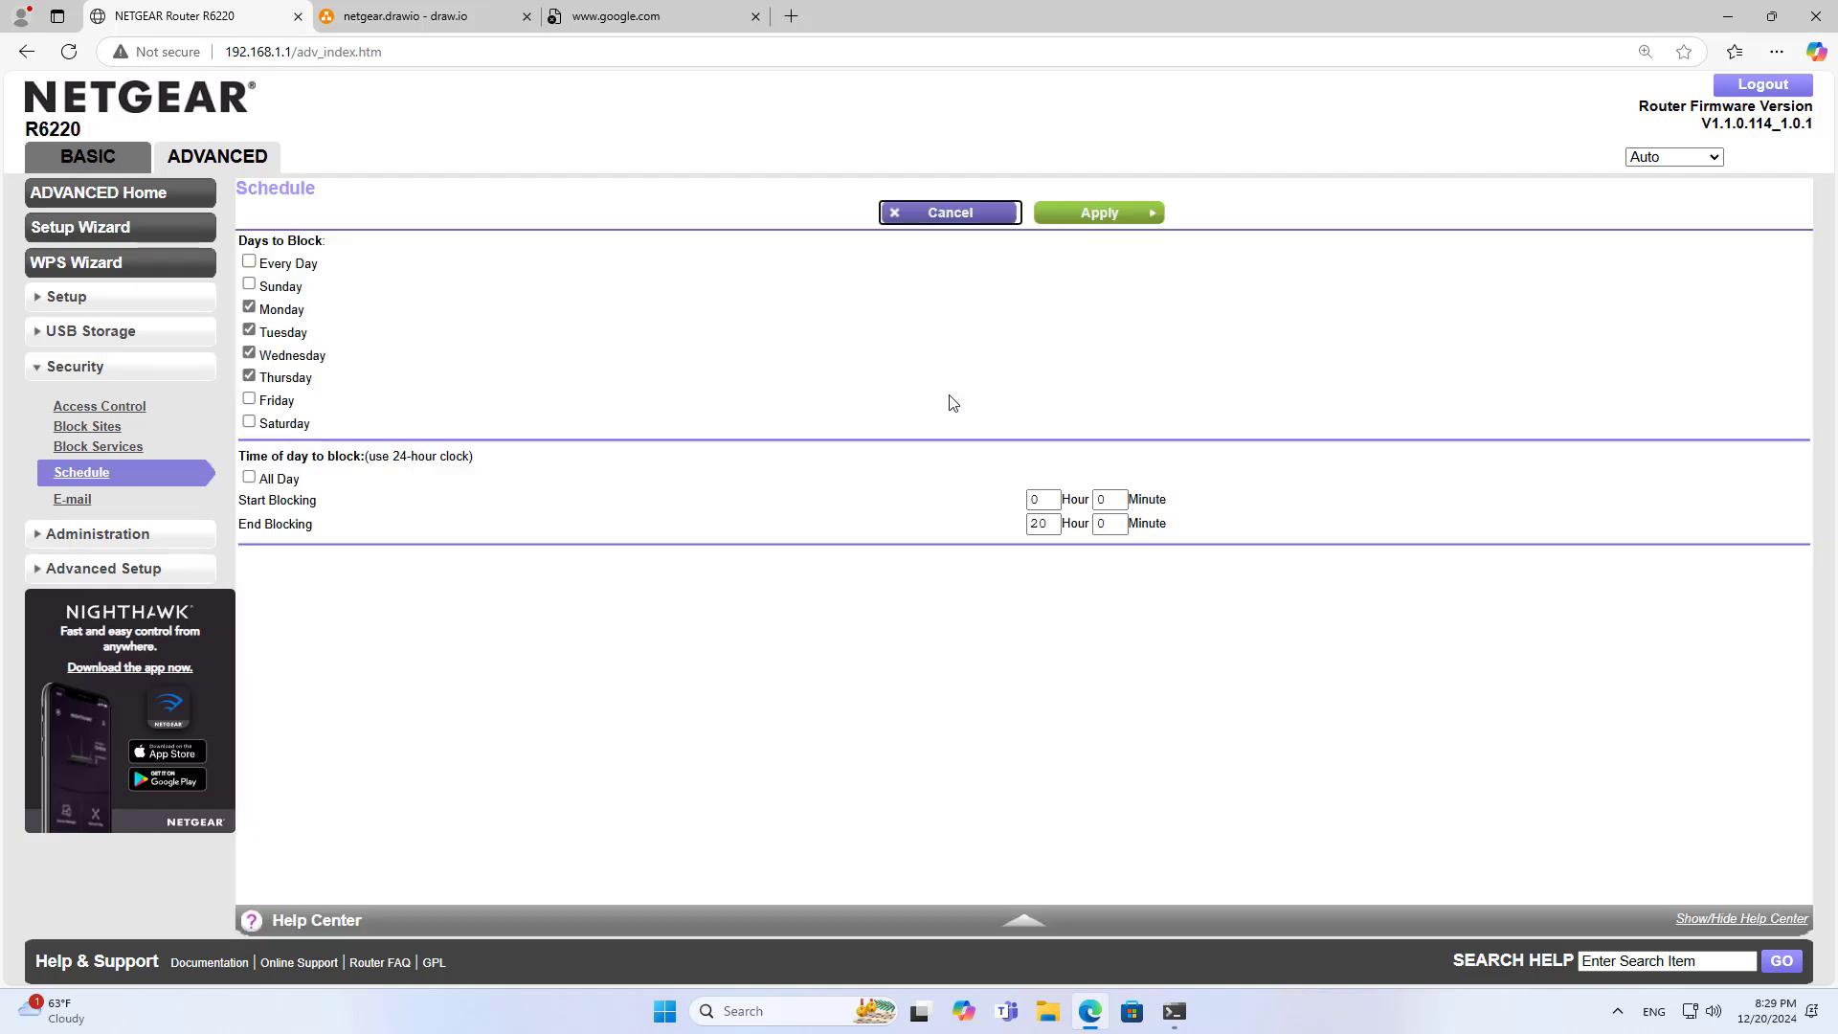
click(89, 534)
Reboot the R6220, sign in again, and reopen Block Services showing Per Schedule for 192.168.1.2
click(96, 444)
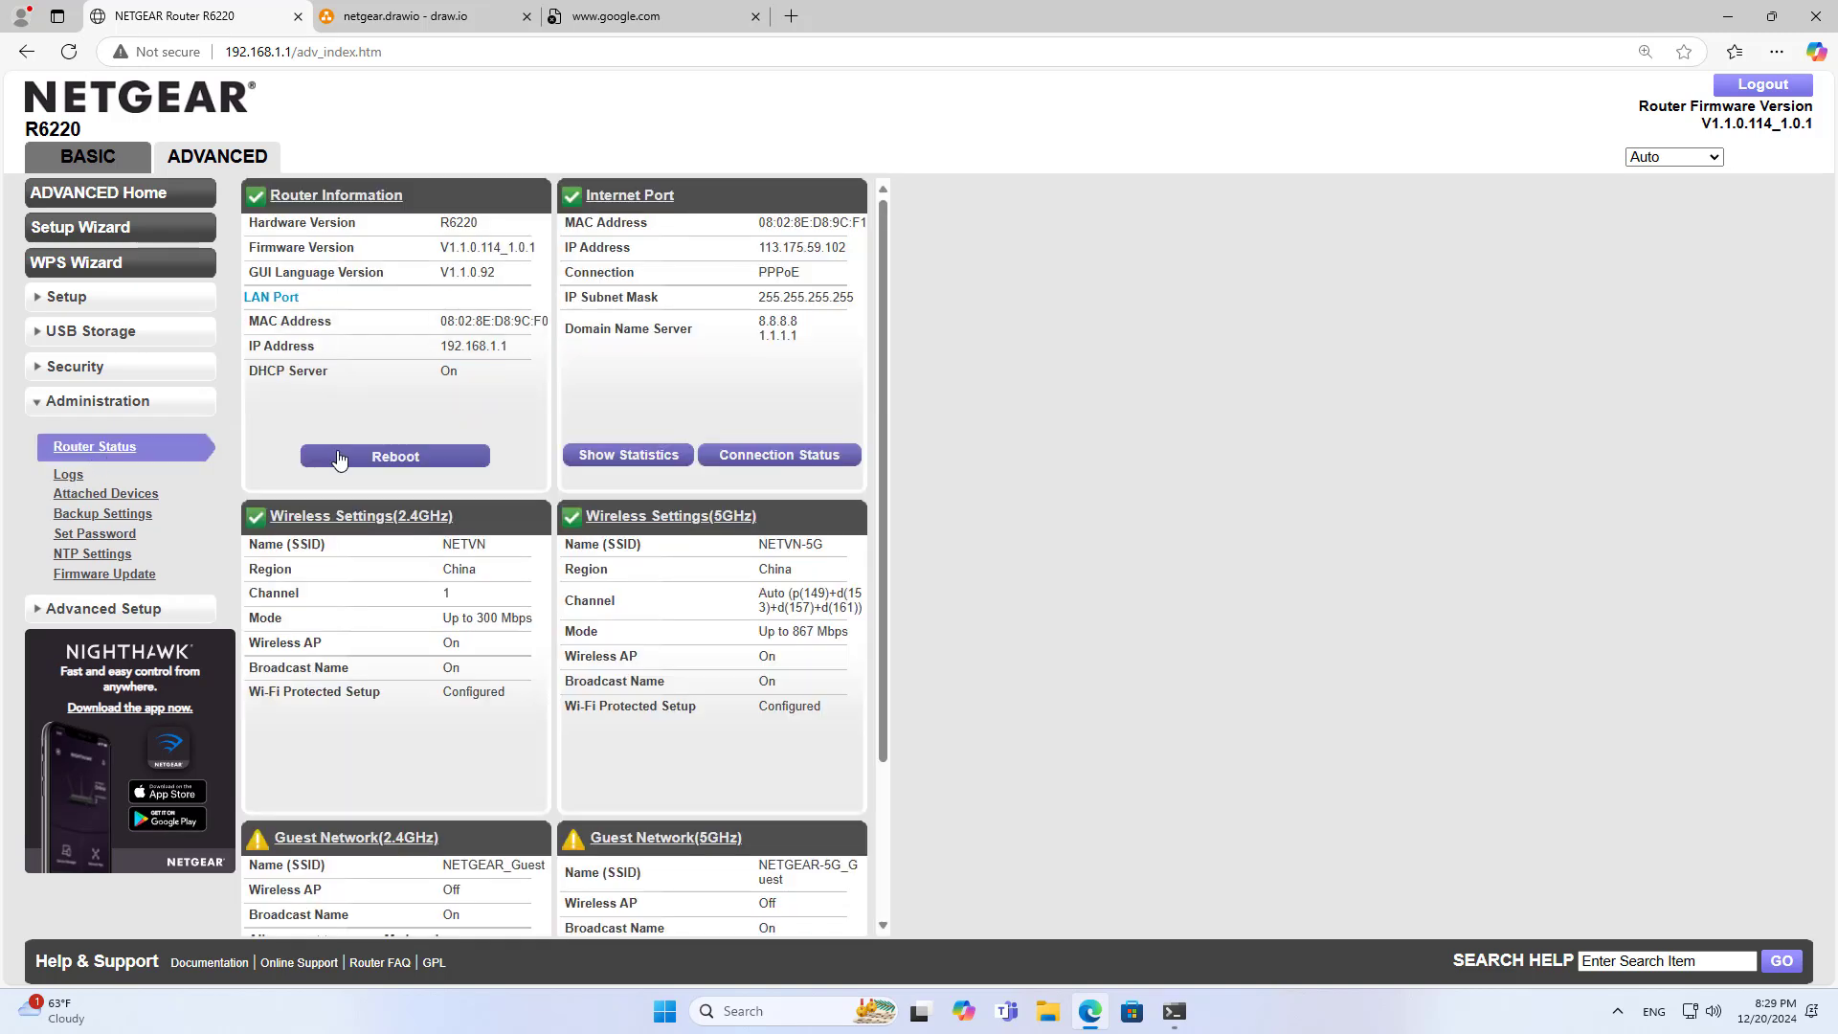
click(396, 464)
click(1021, 186)
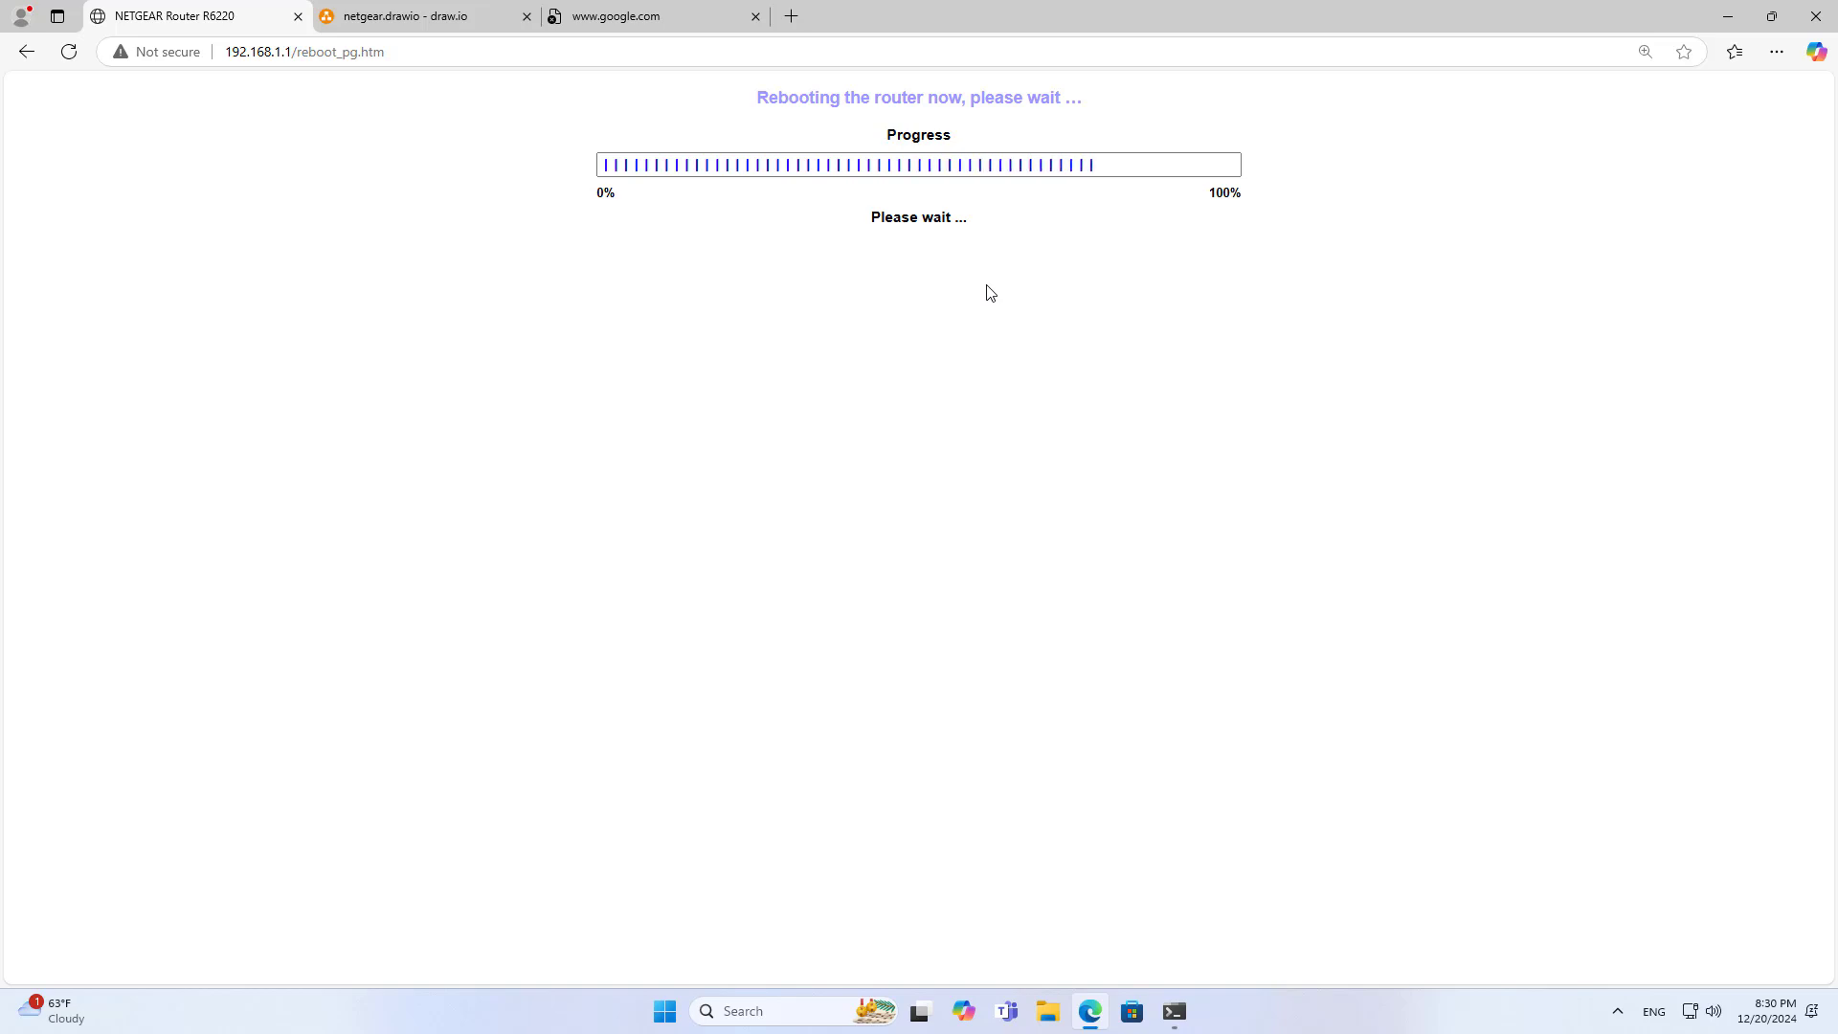
text(••••••••••••)
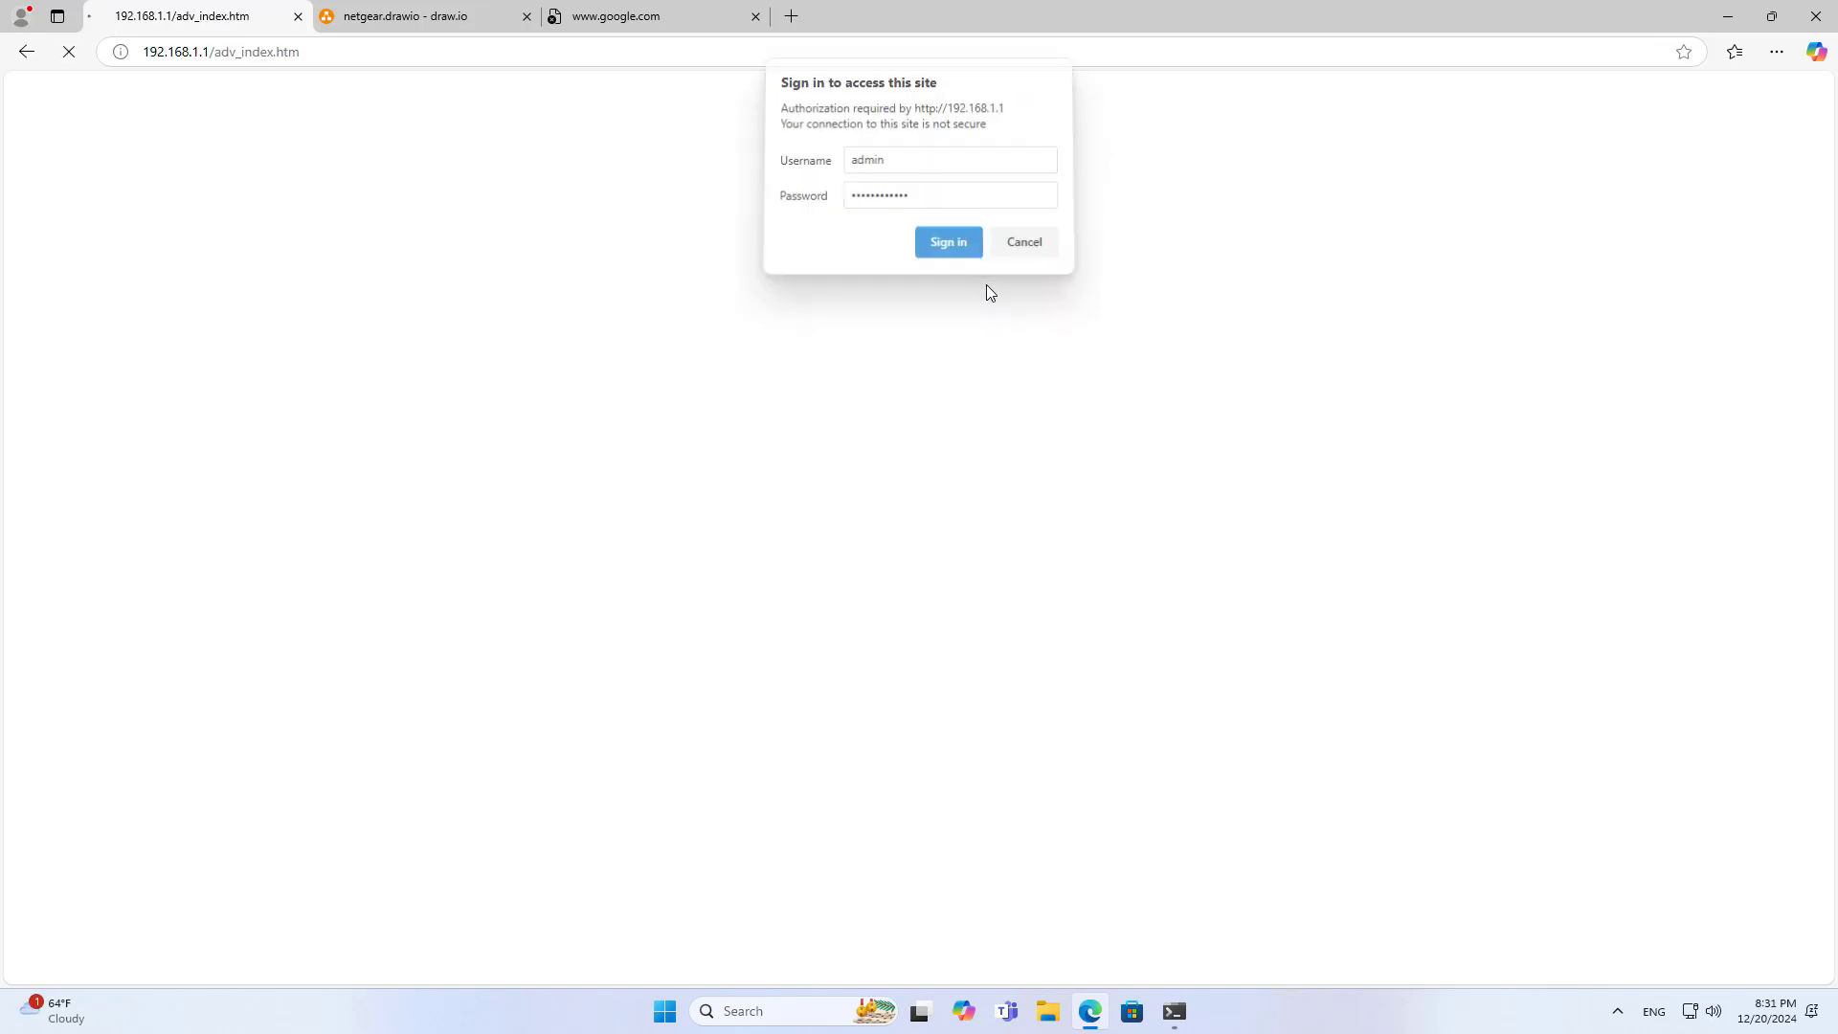
key(Return)
click(91, 365)
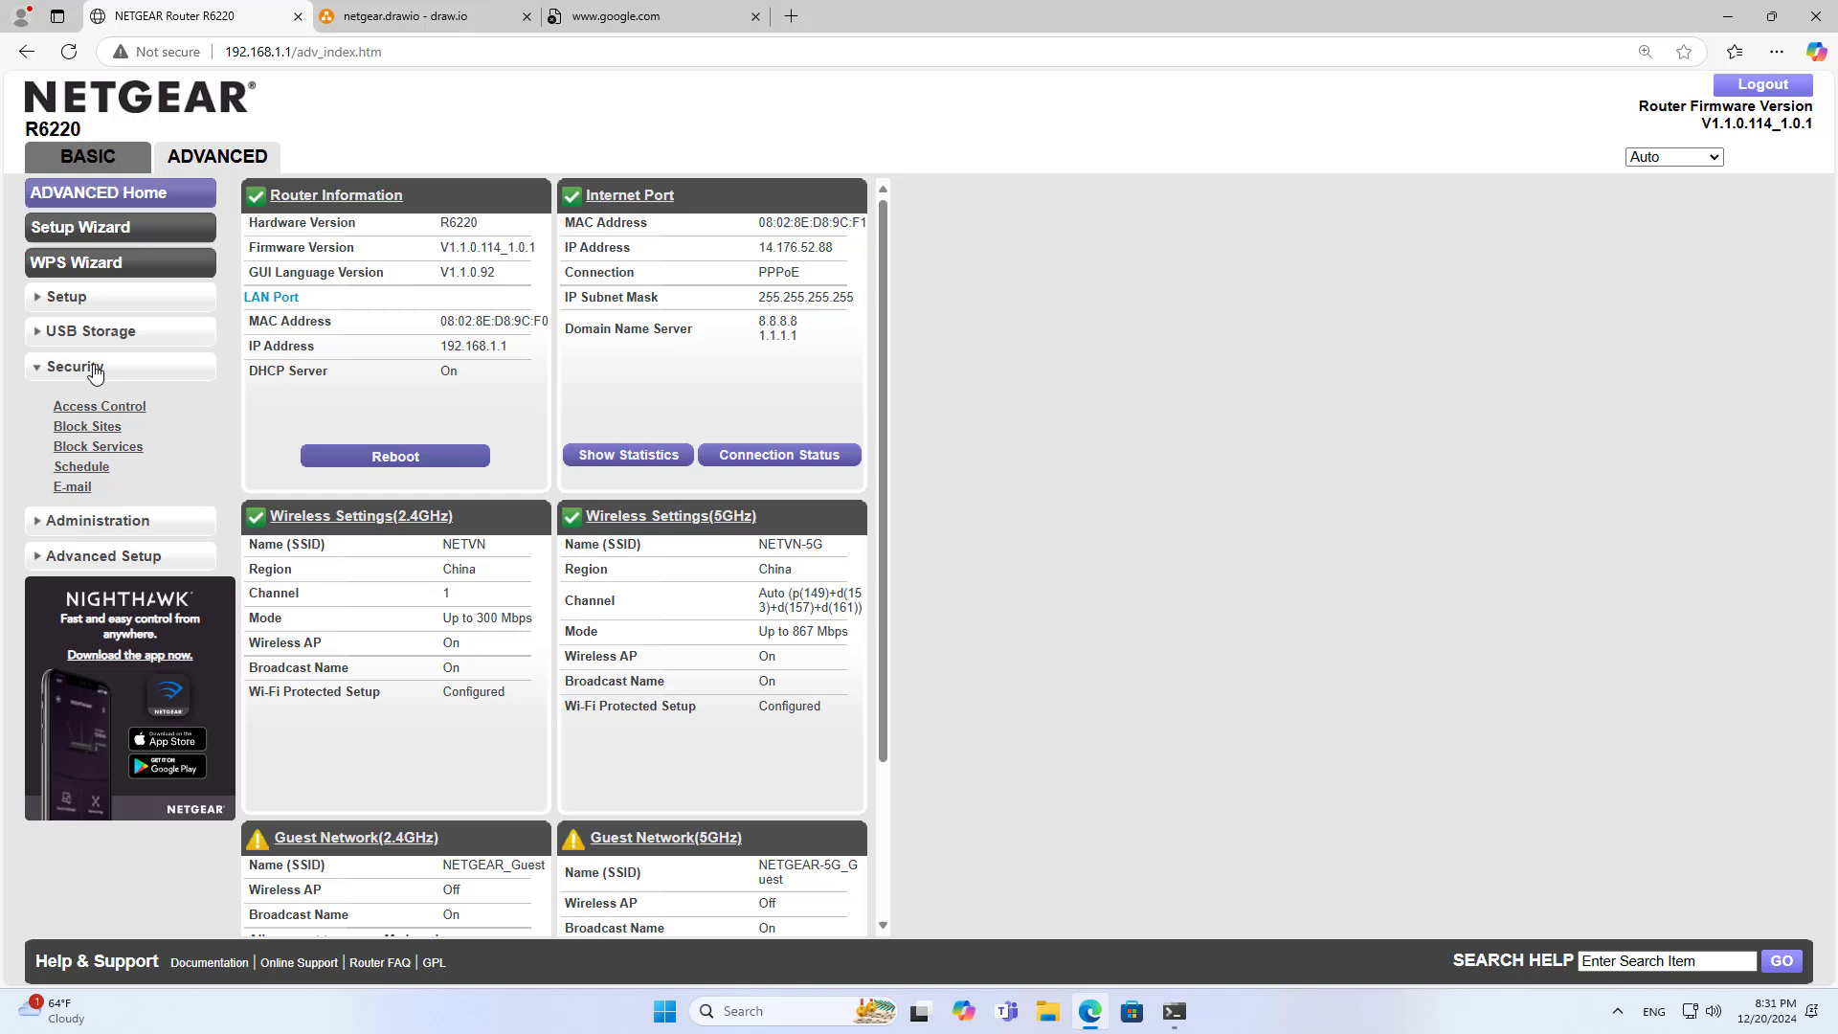
click(96, 449)
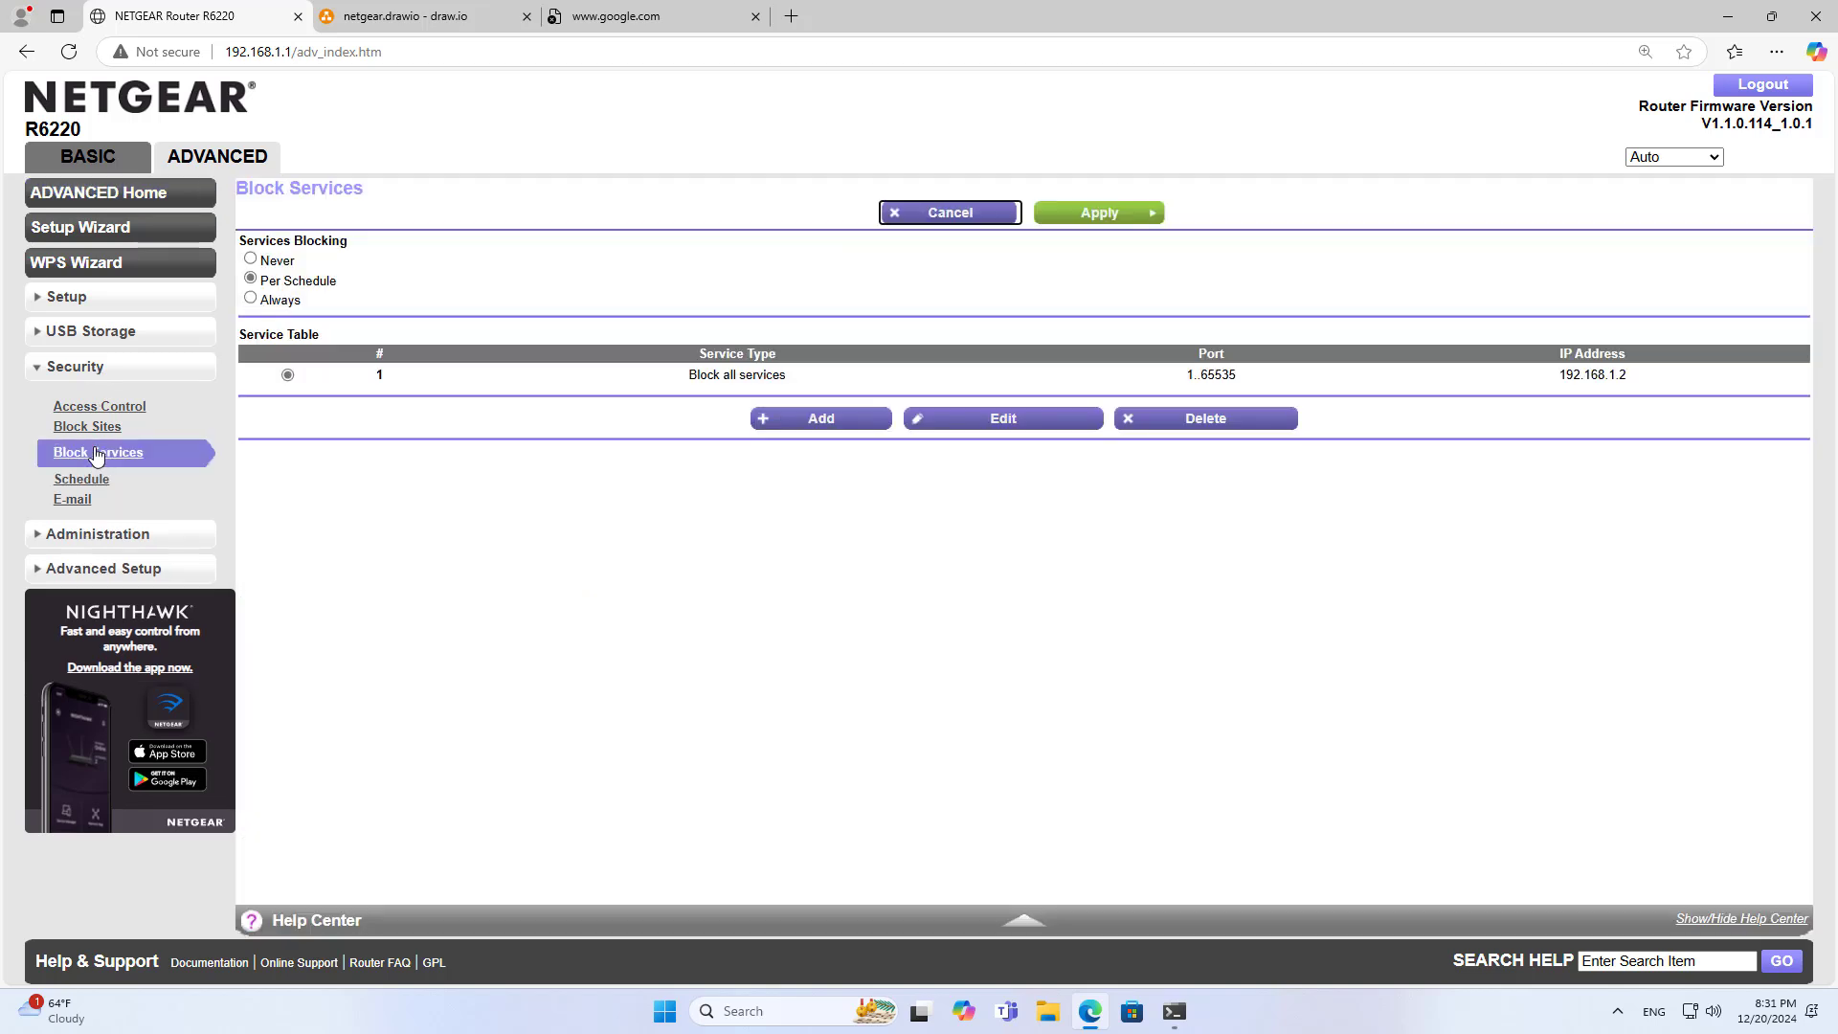